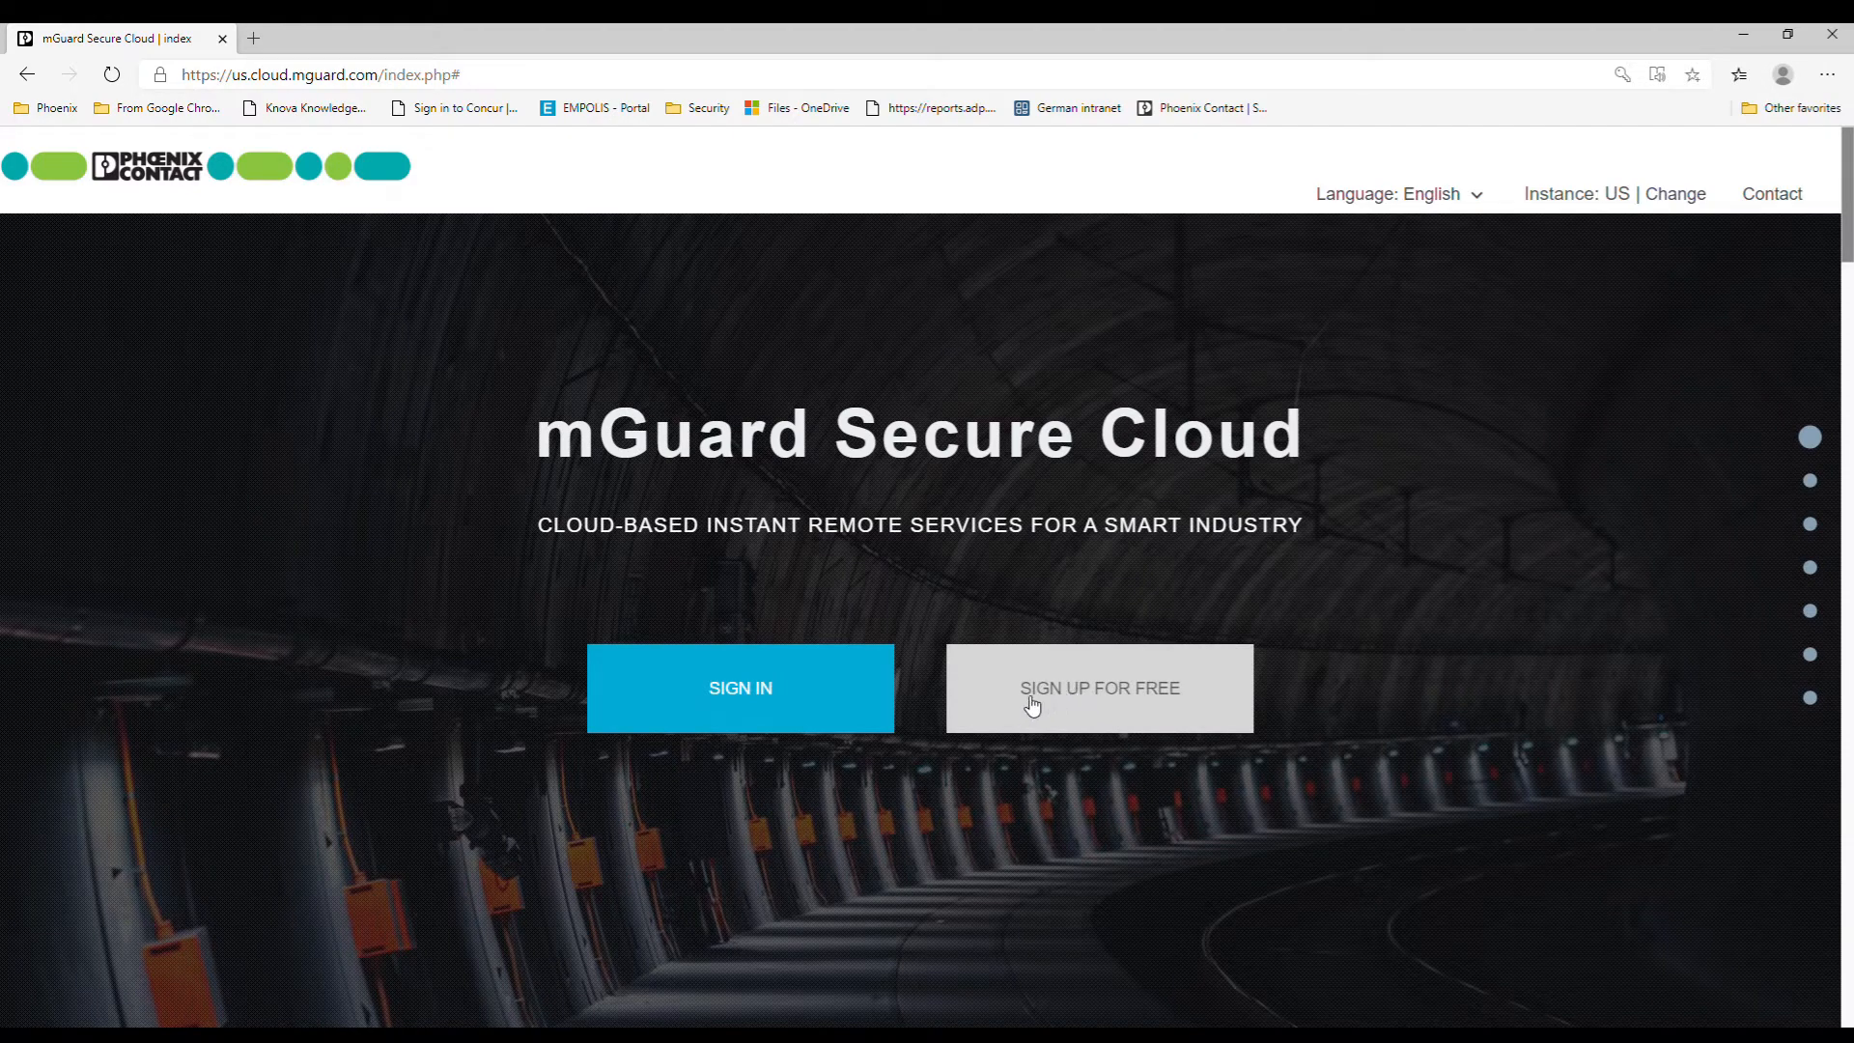
Sign in to the mGuard Secure Cloud with the account ID, user e-mail and account password
{"action": "left_click", "coordinate": [843, 707]}
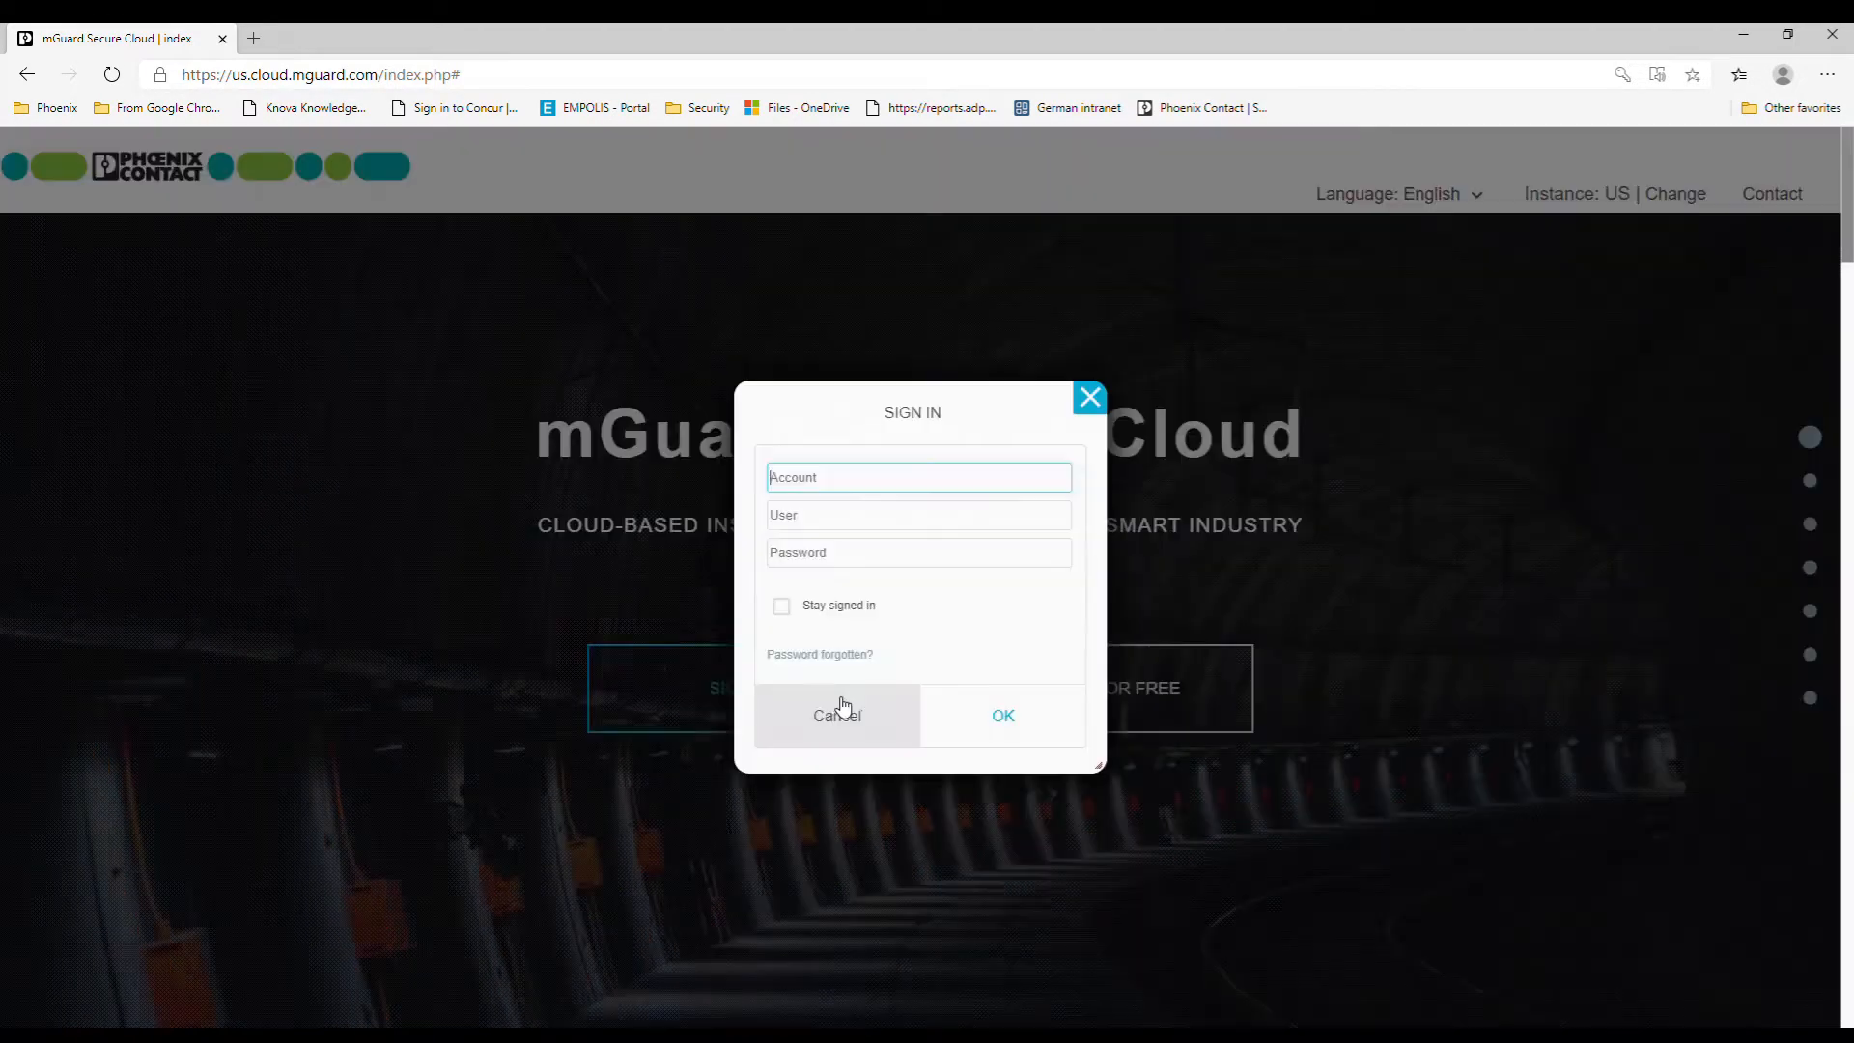
{"action": "left_click", "coordinate": [837, 488]}
{"action": "left_click", "coordinate": [841, 518]}
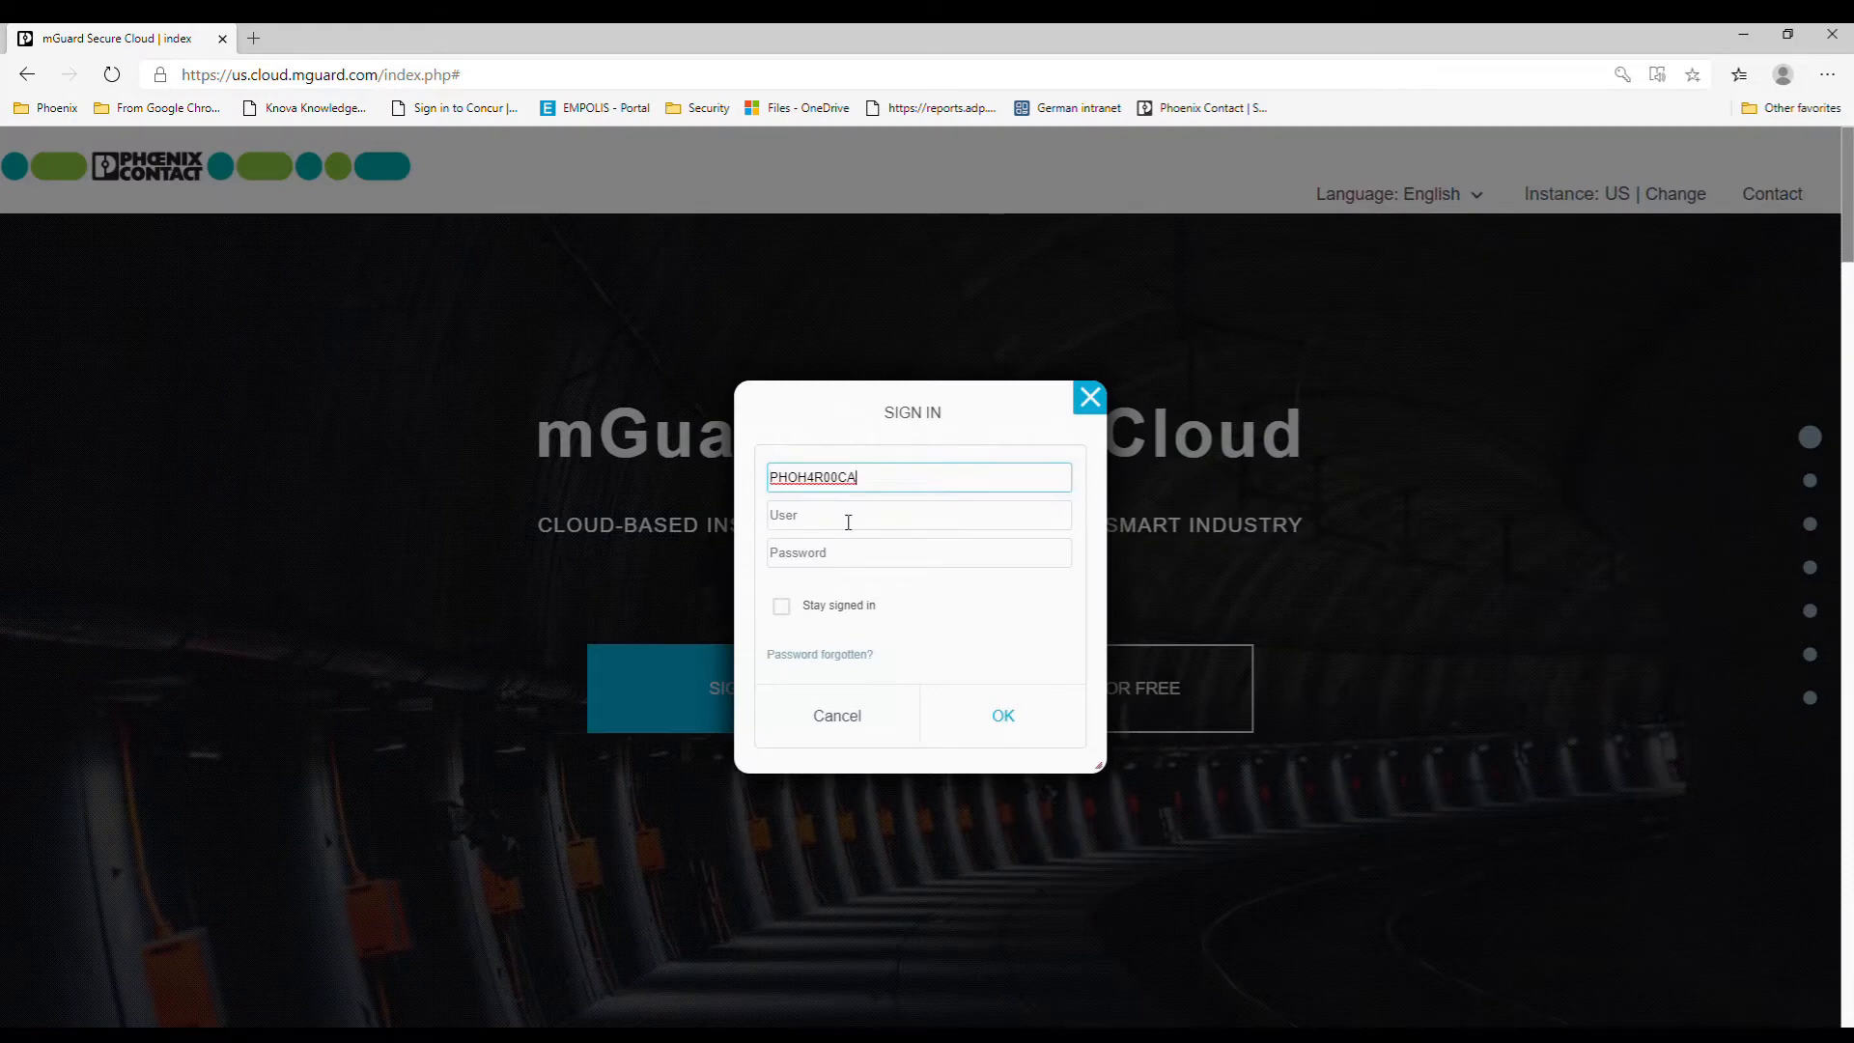
{"action": "left_click", "coordinate": [846, 521]}
{"action": "left_click", "coordinate": [844, 554]}
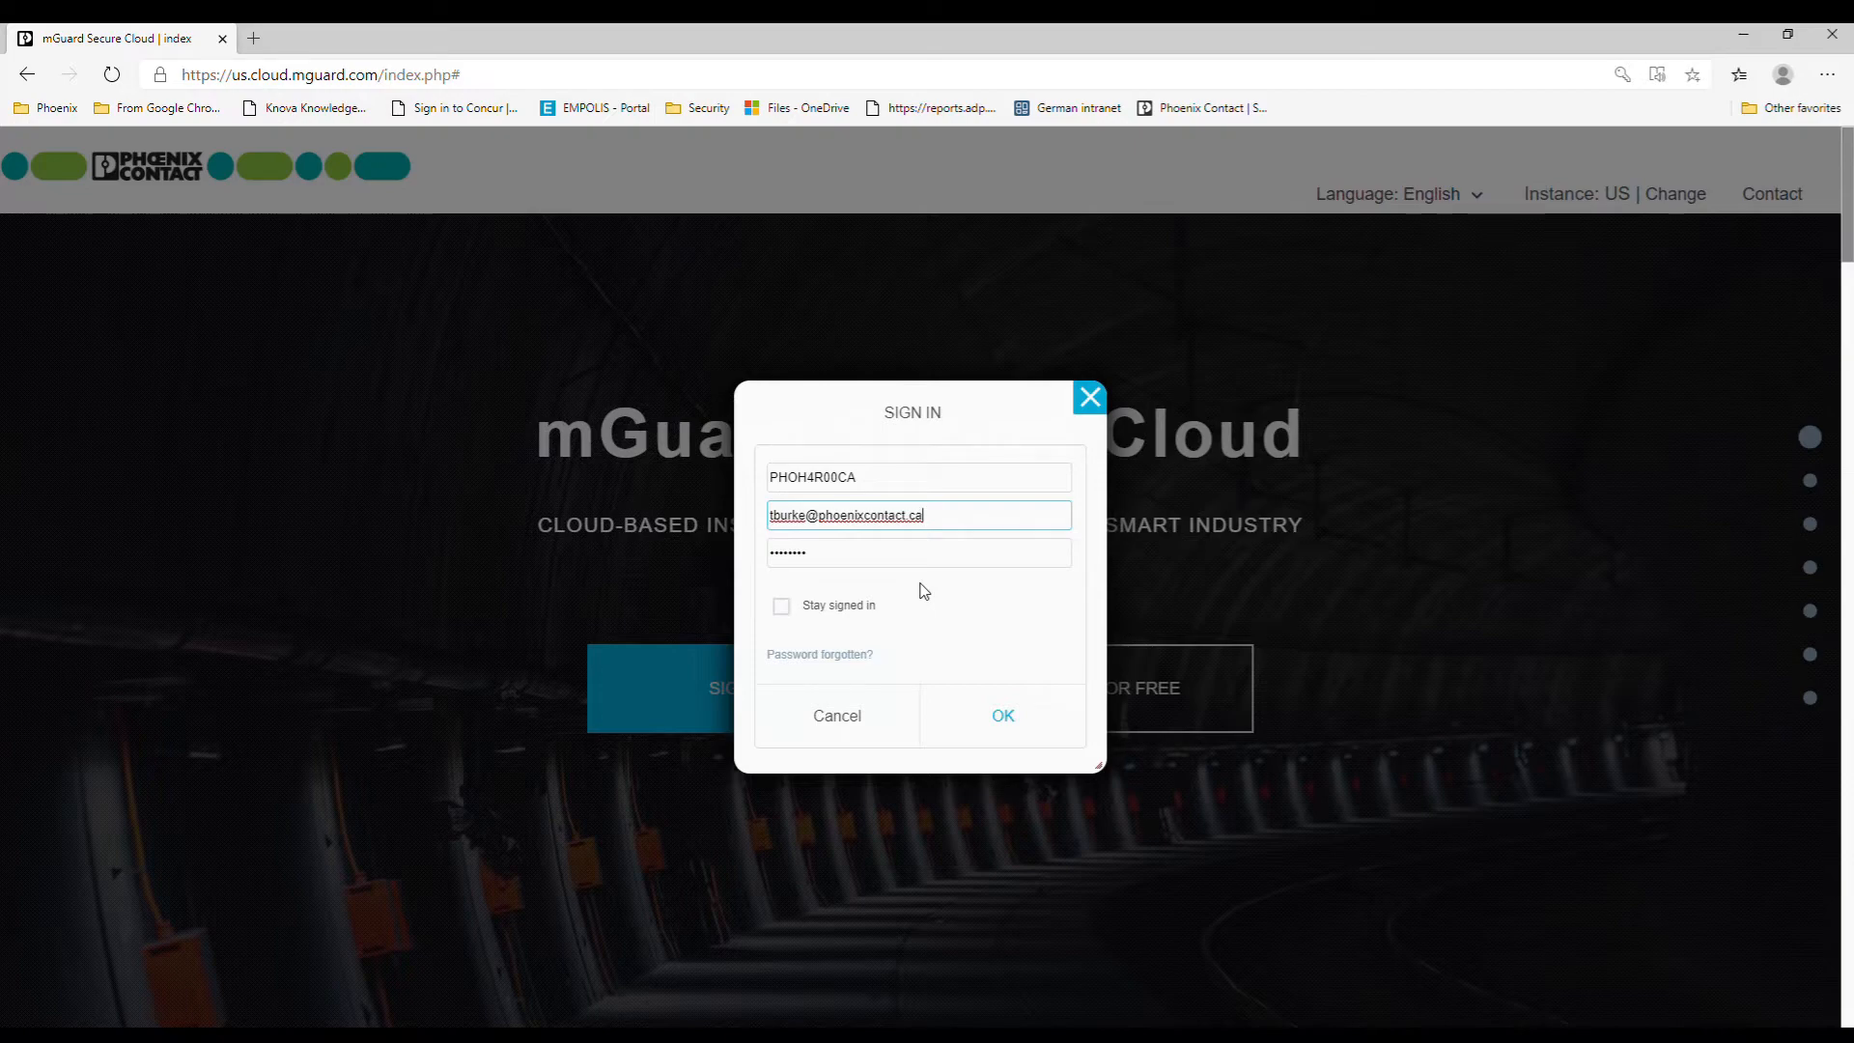
{"action": "left_click", "coordinate": [1026, 718]}
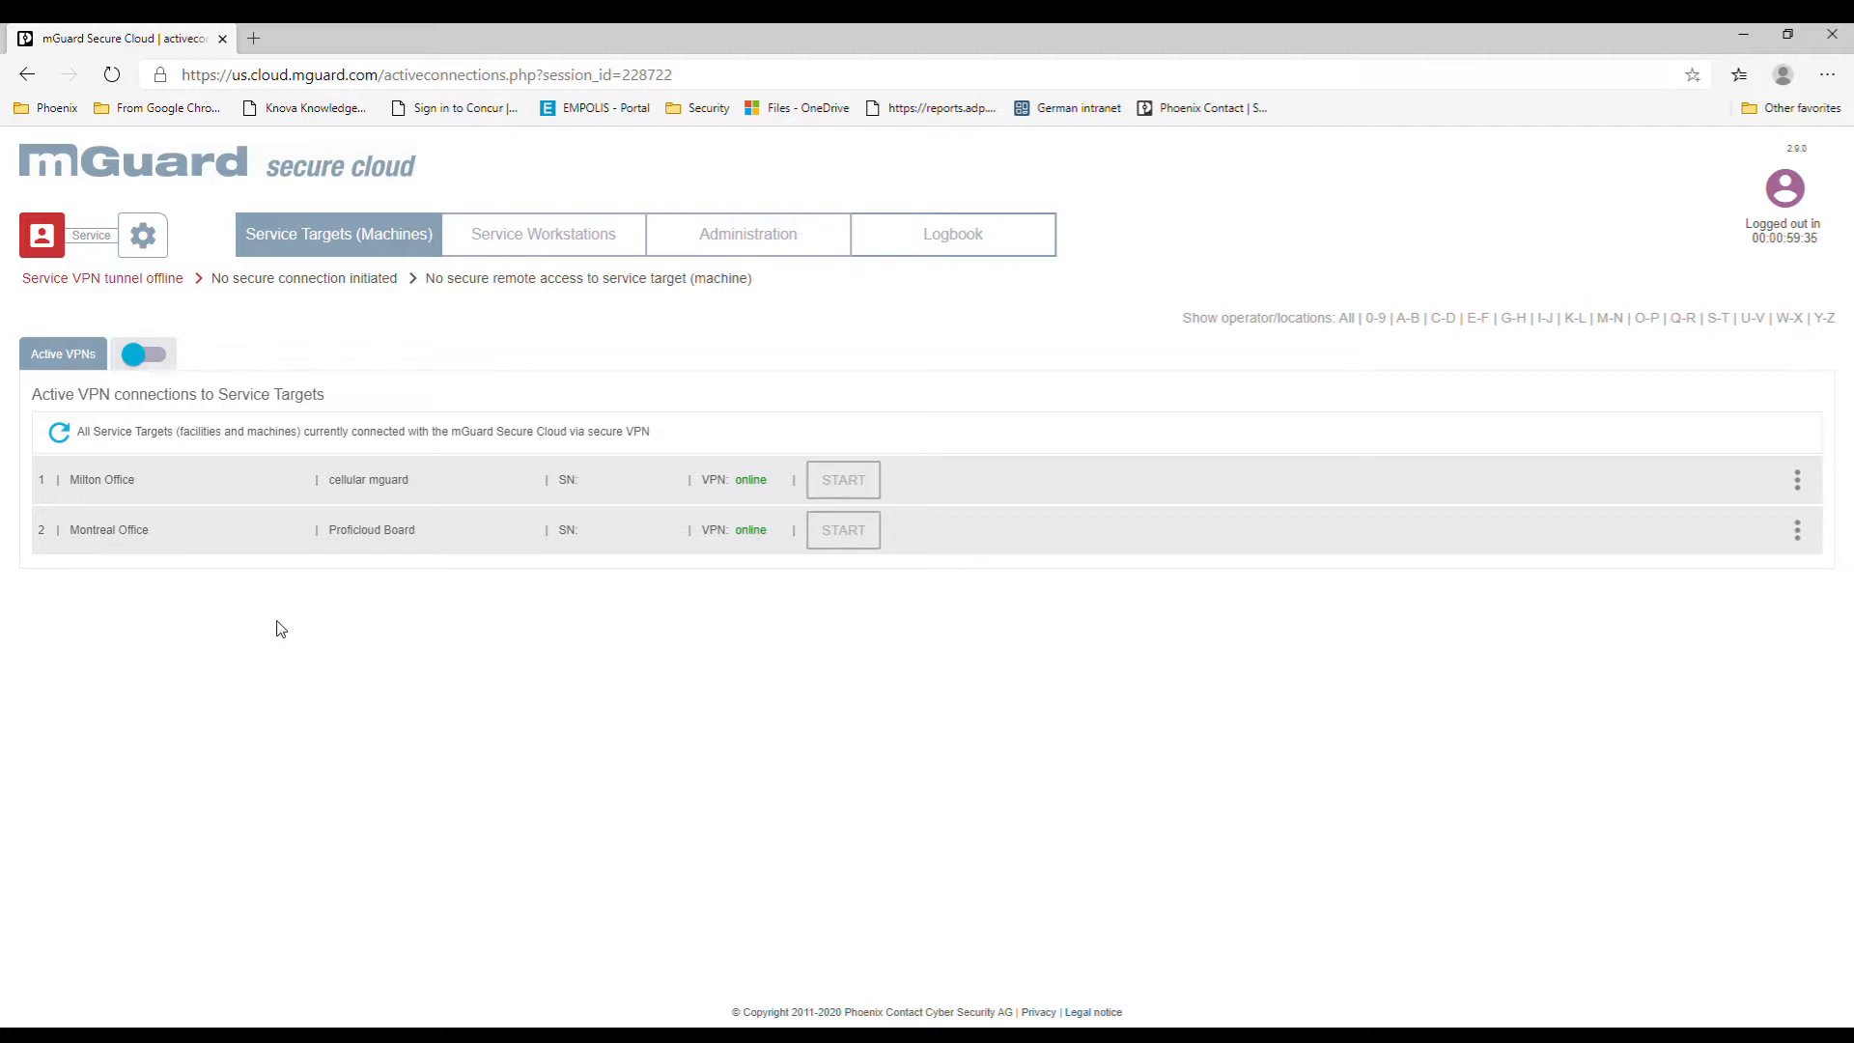
Show all operator locations beside the active VPNs and review the Milton Office and Montreal Office machine lists
{"action": "left_click", "coordinate": [147, 355]}
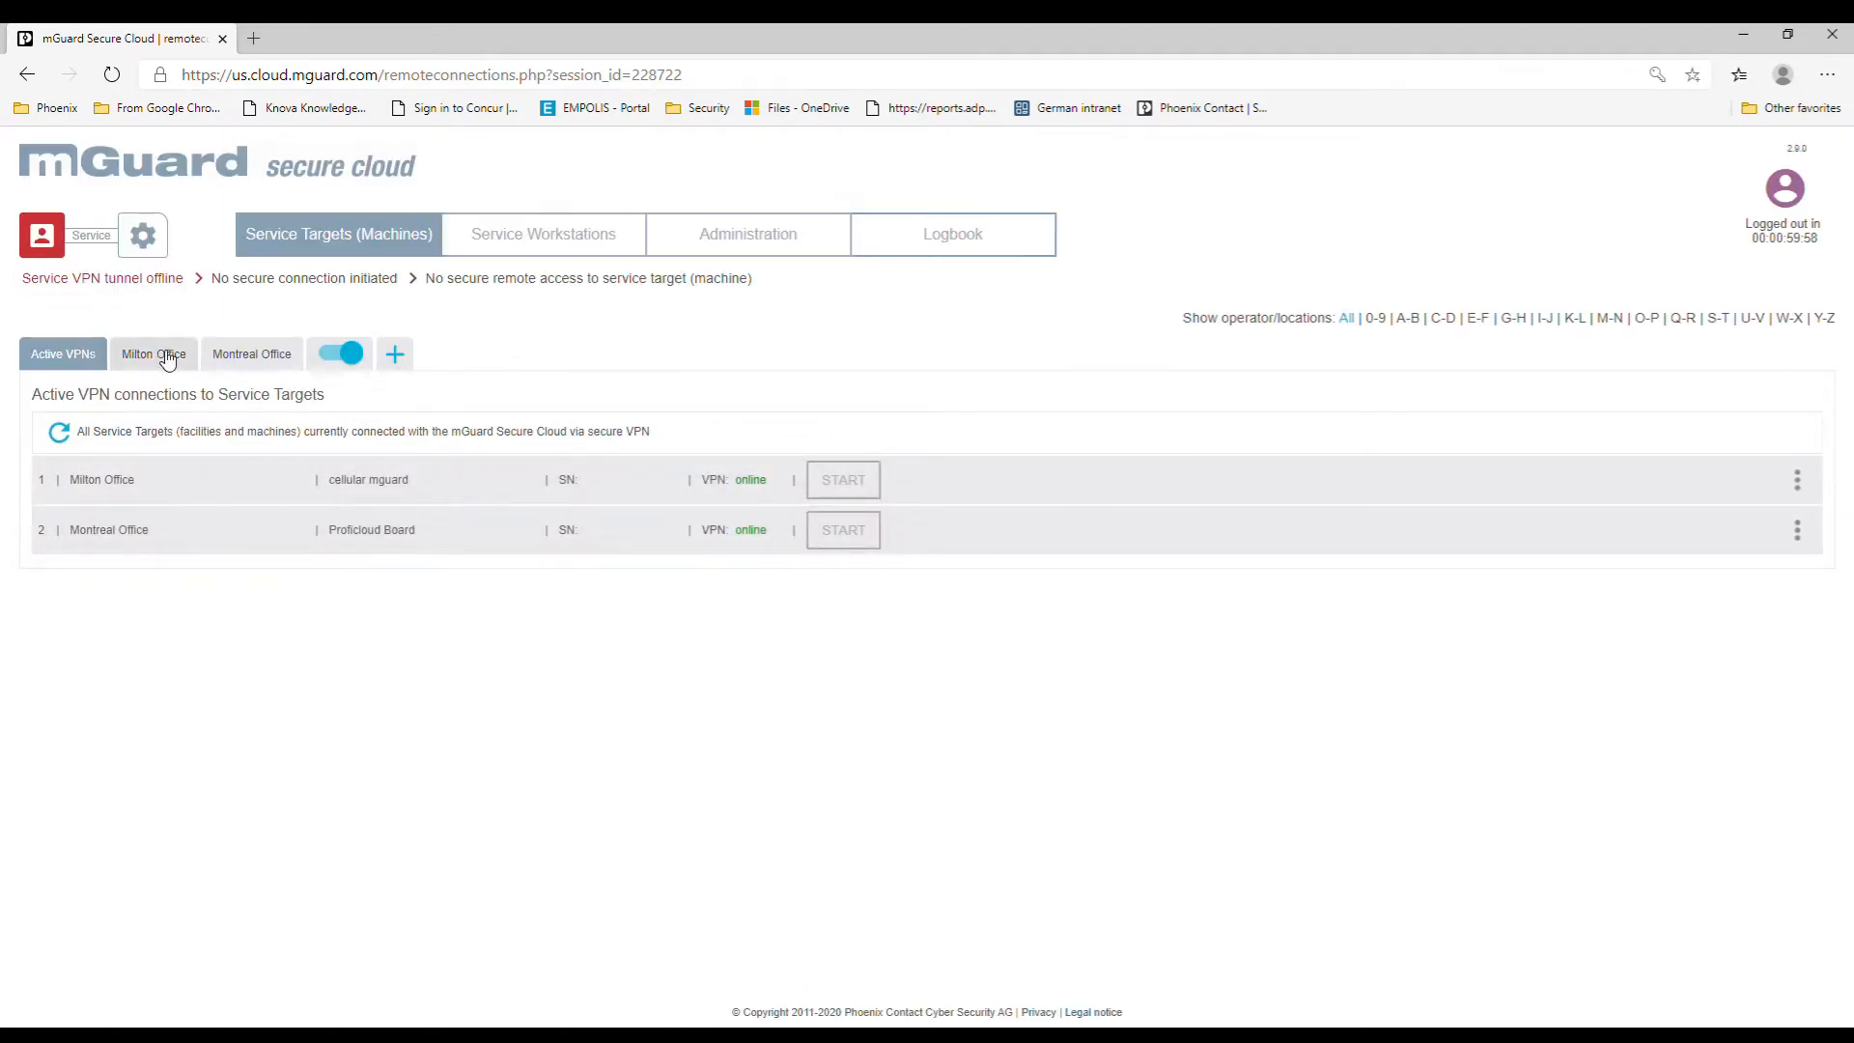
{"action": "left_click", "coordinate": [167, 360]}
{"action": "left_click", "coordinate": [232, 356]}
{"action": "left_click", "coordinate": [160, 355]}
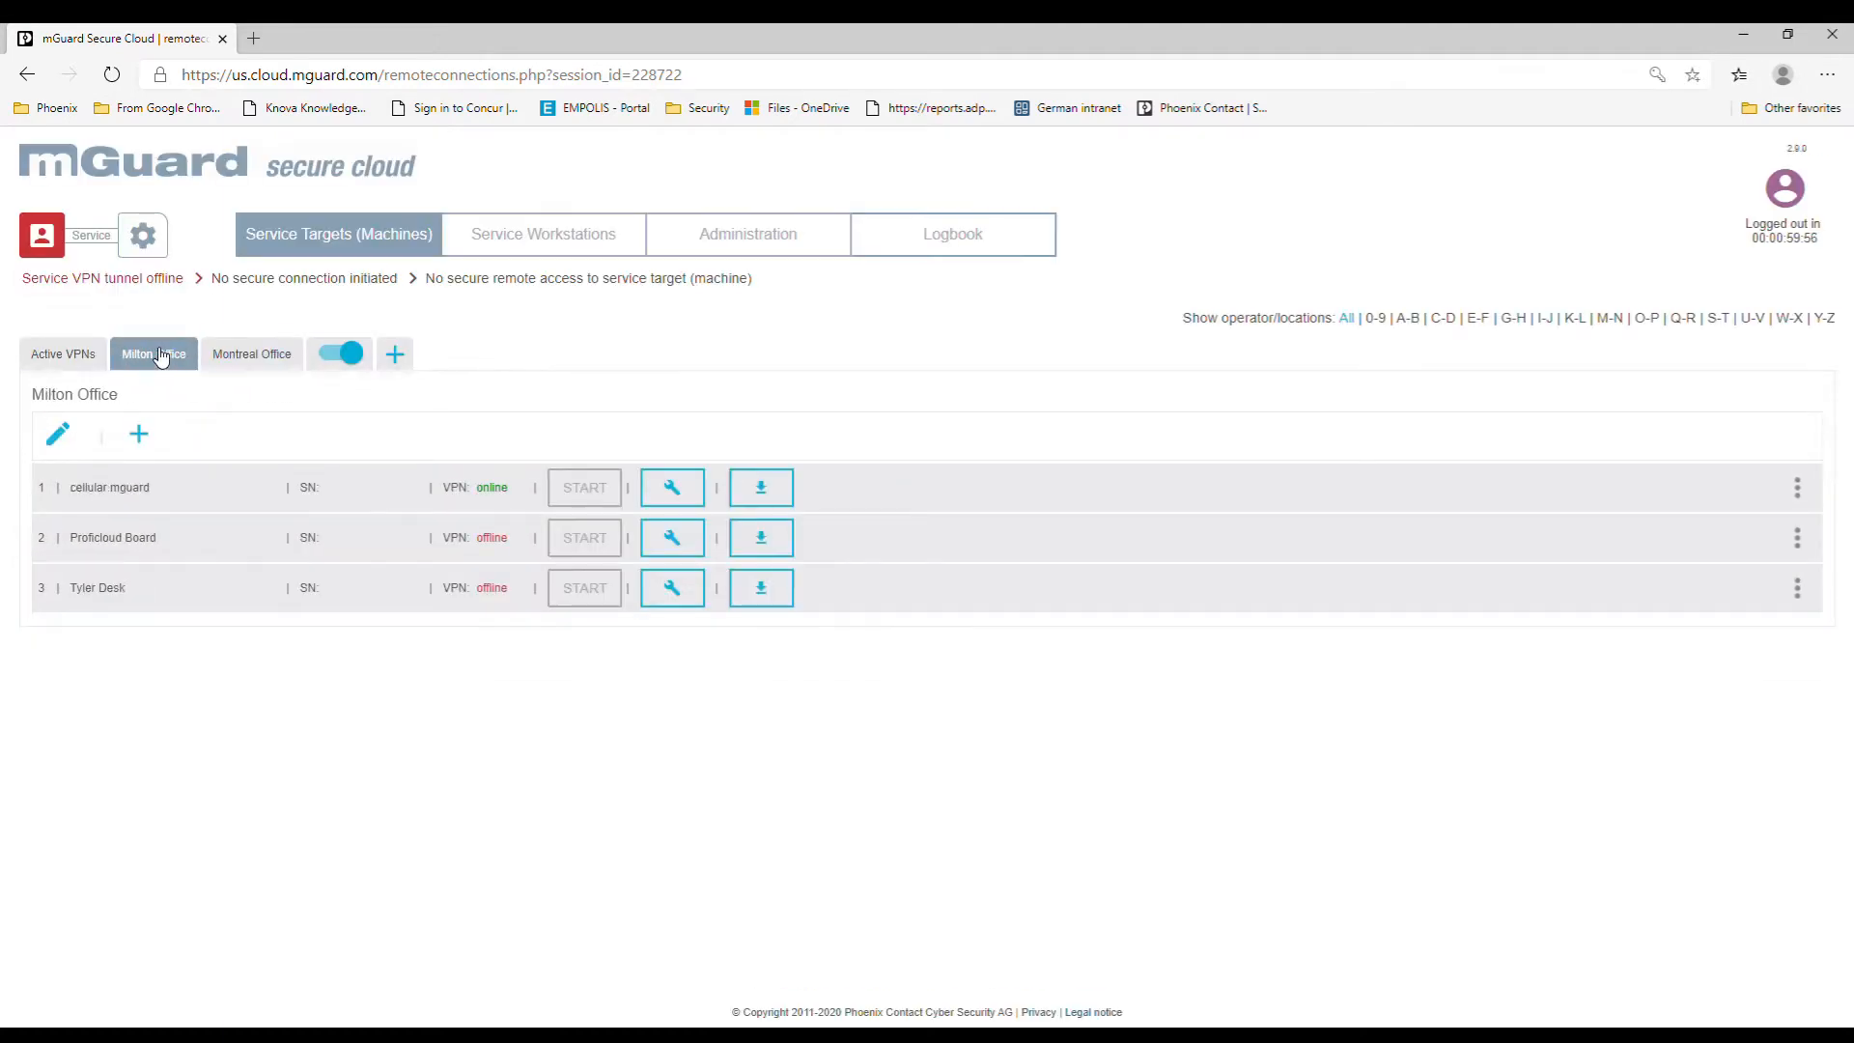
{"action": "left_click", "coordinate": [83, 361]}
{"action": "left_click", "coordinate": [140, 357]}
{"action": "left_click", "coordinate": [241, 372]}
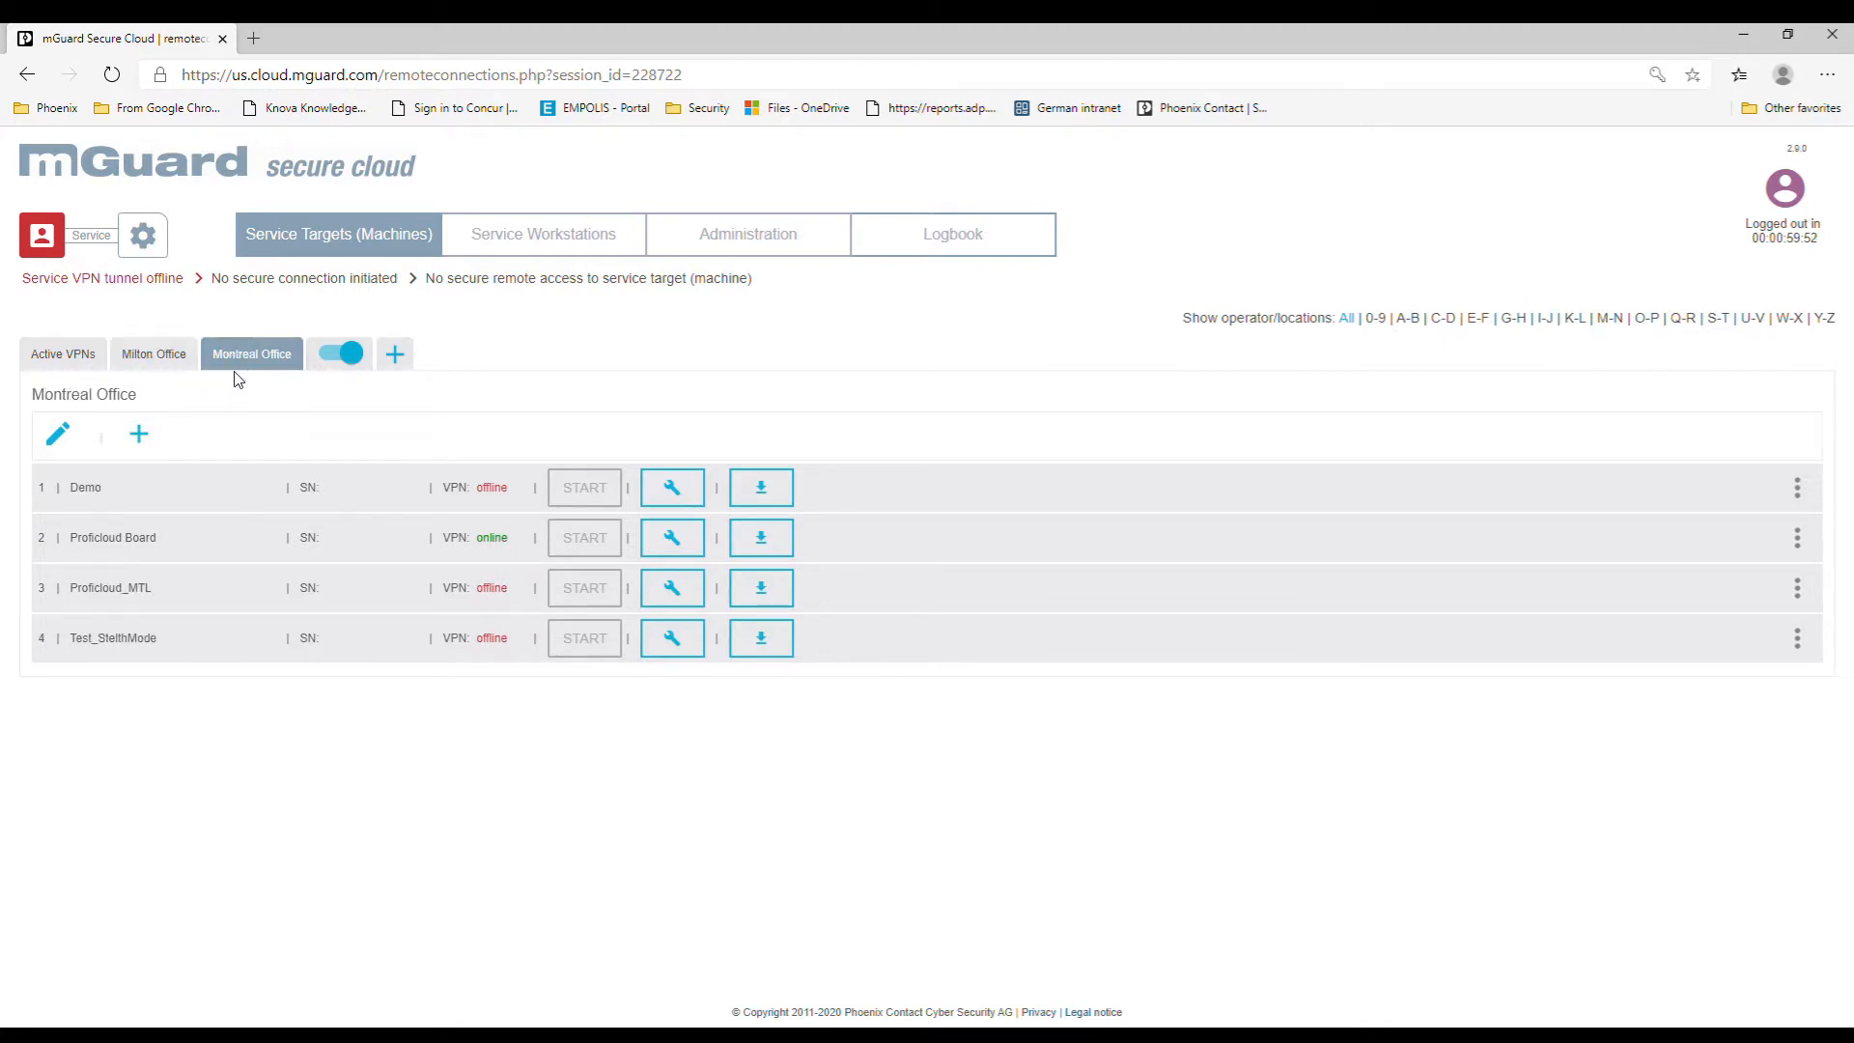
{"action": "left_click", "coordinate": [191, 359]}
{"action": "left_click", "coordinate": [290, 363]}
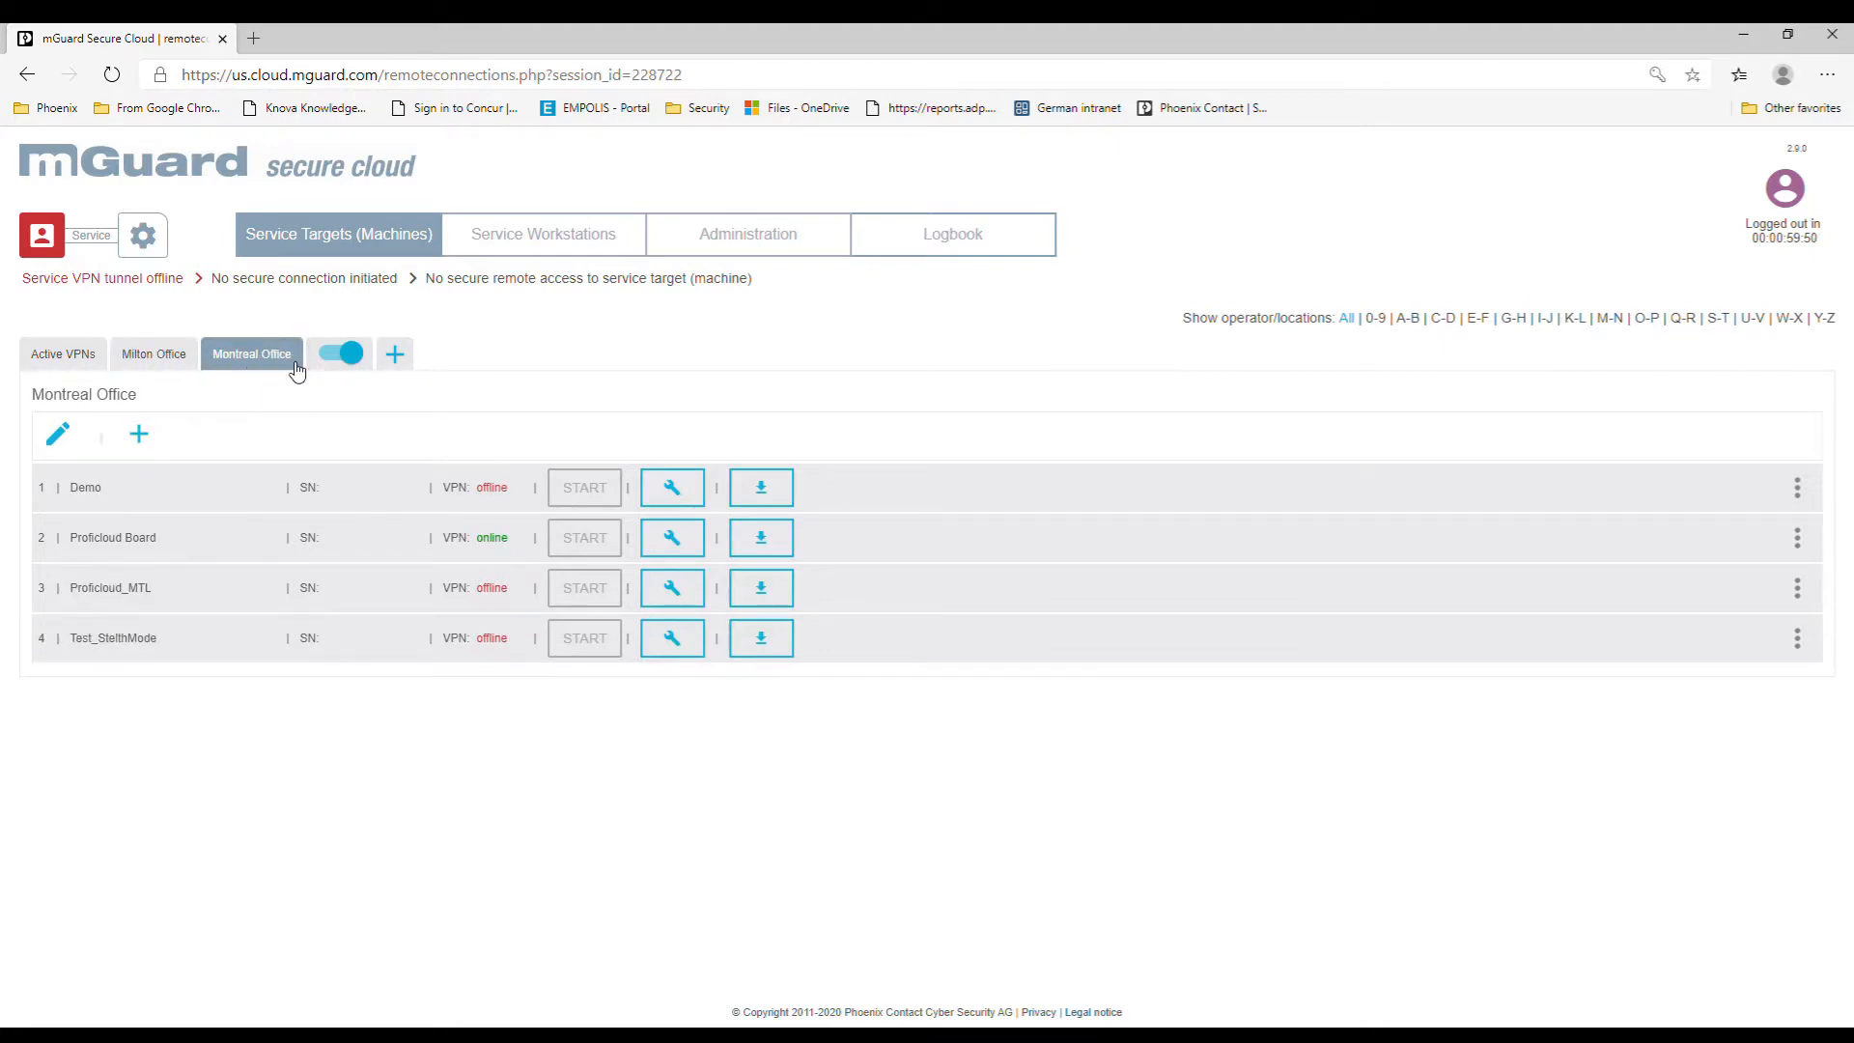
Look at the form for adding a new operator/location and the active VPN list, ending on the Montreal Office machines
{"action": "left_click", "coordinate": [396, 357]}
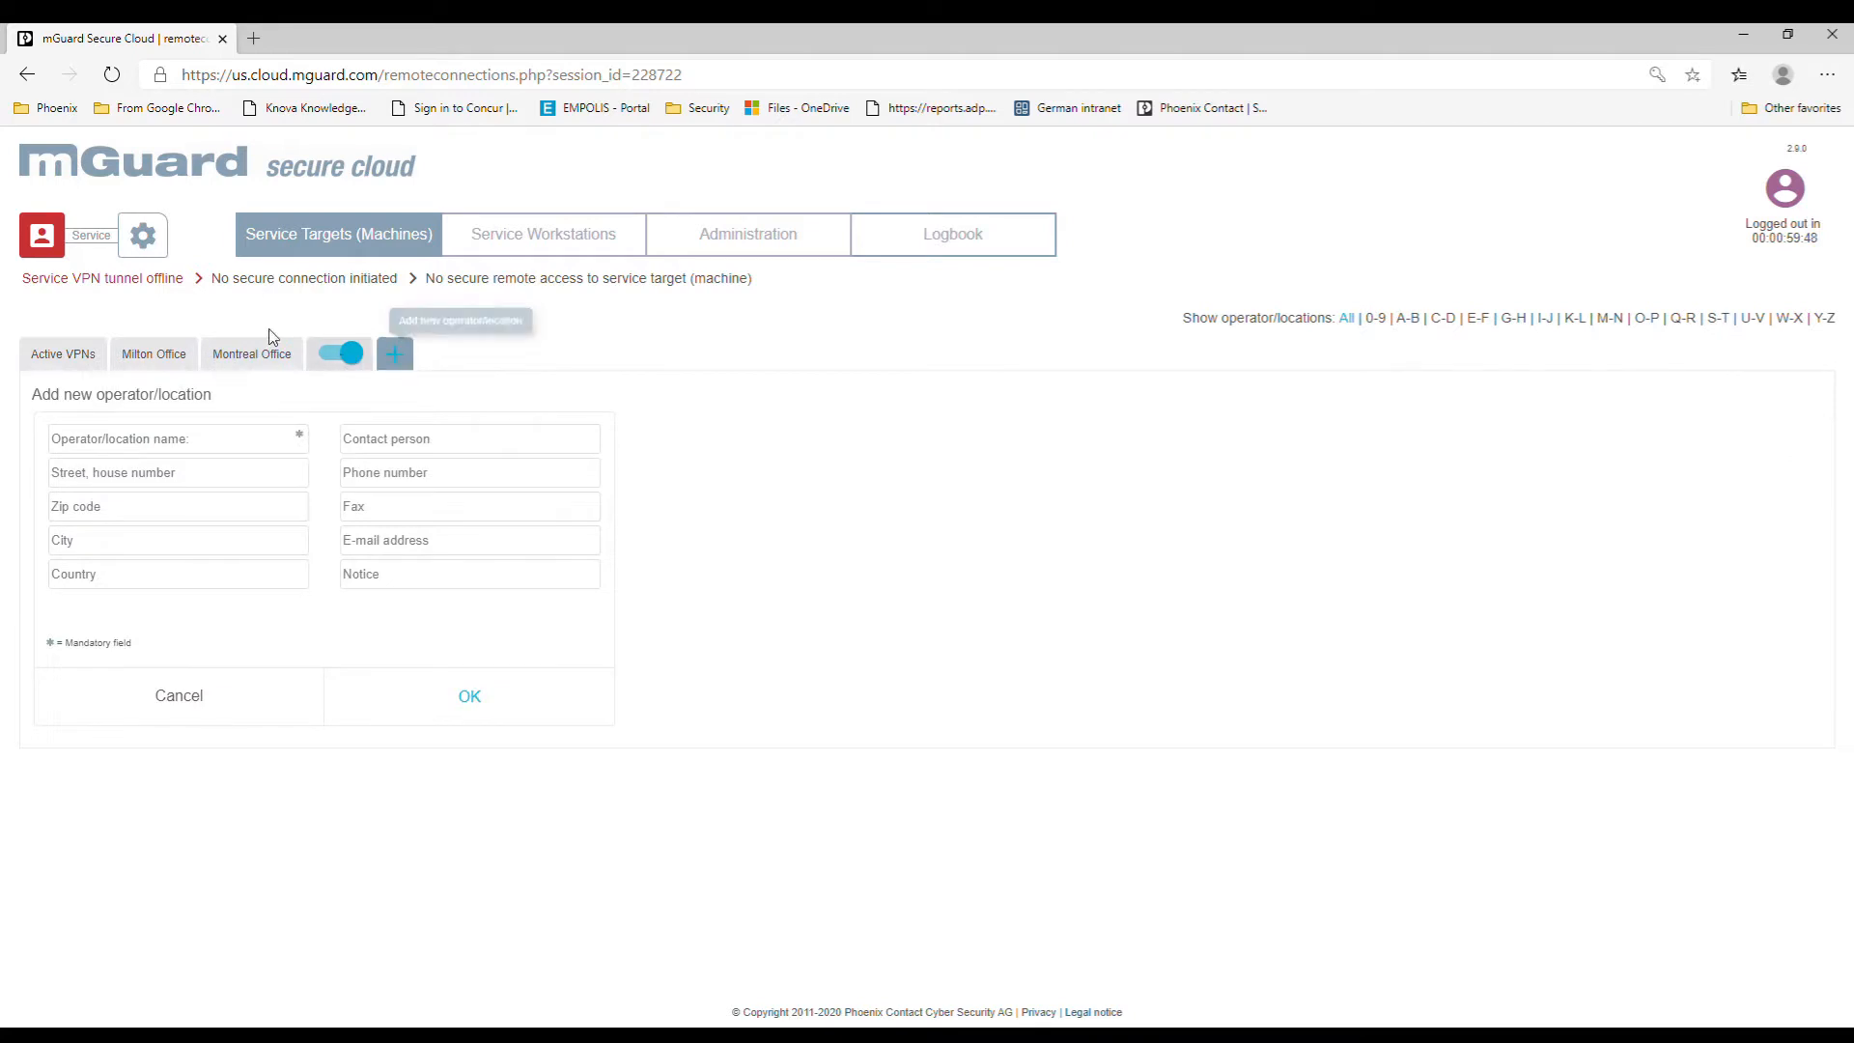
{"action": "left_click", "coordinate": [253, 355]}
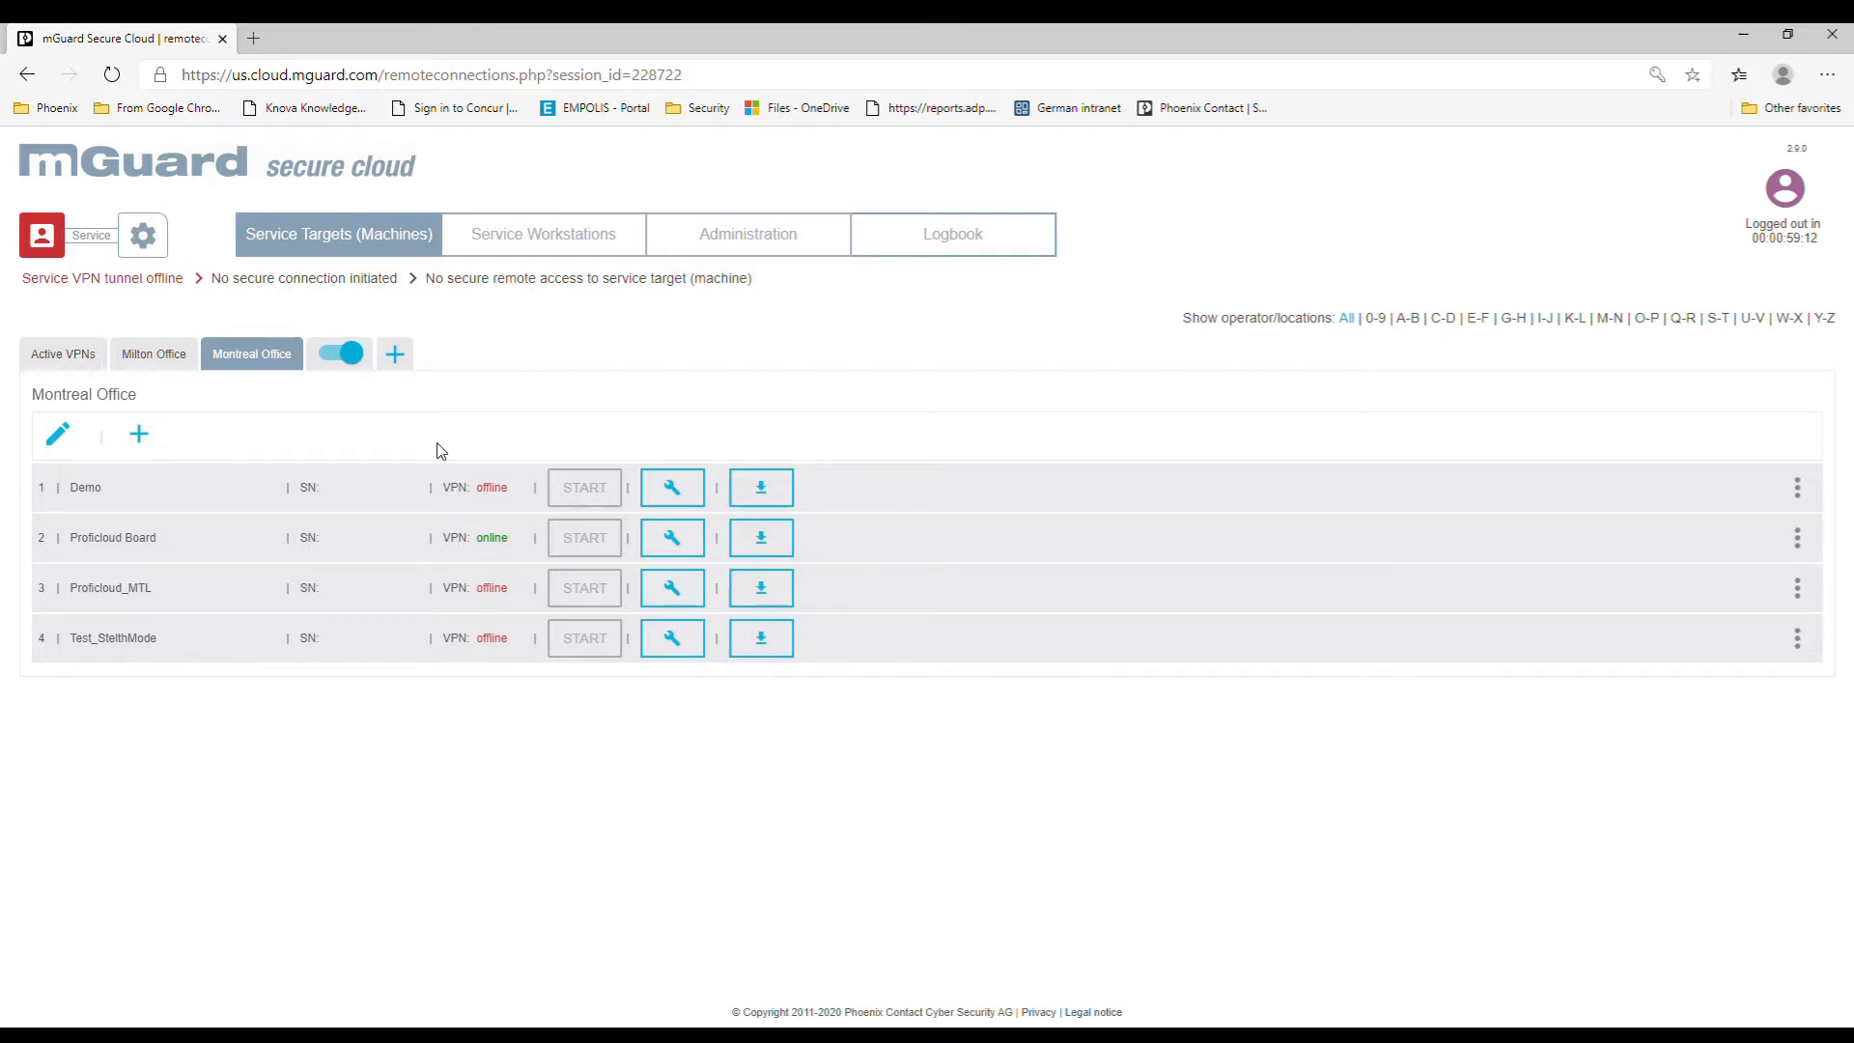
{"action": "left_click", "coordinate": [63, 354]}
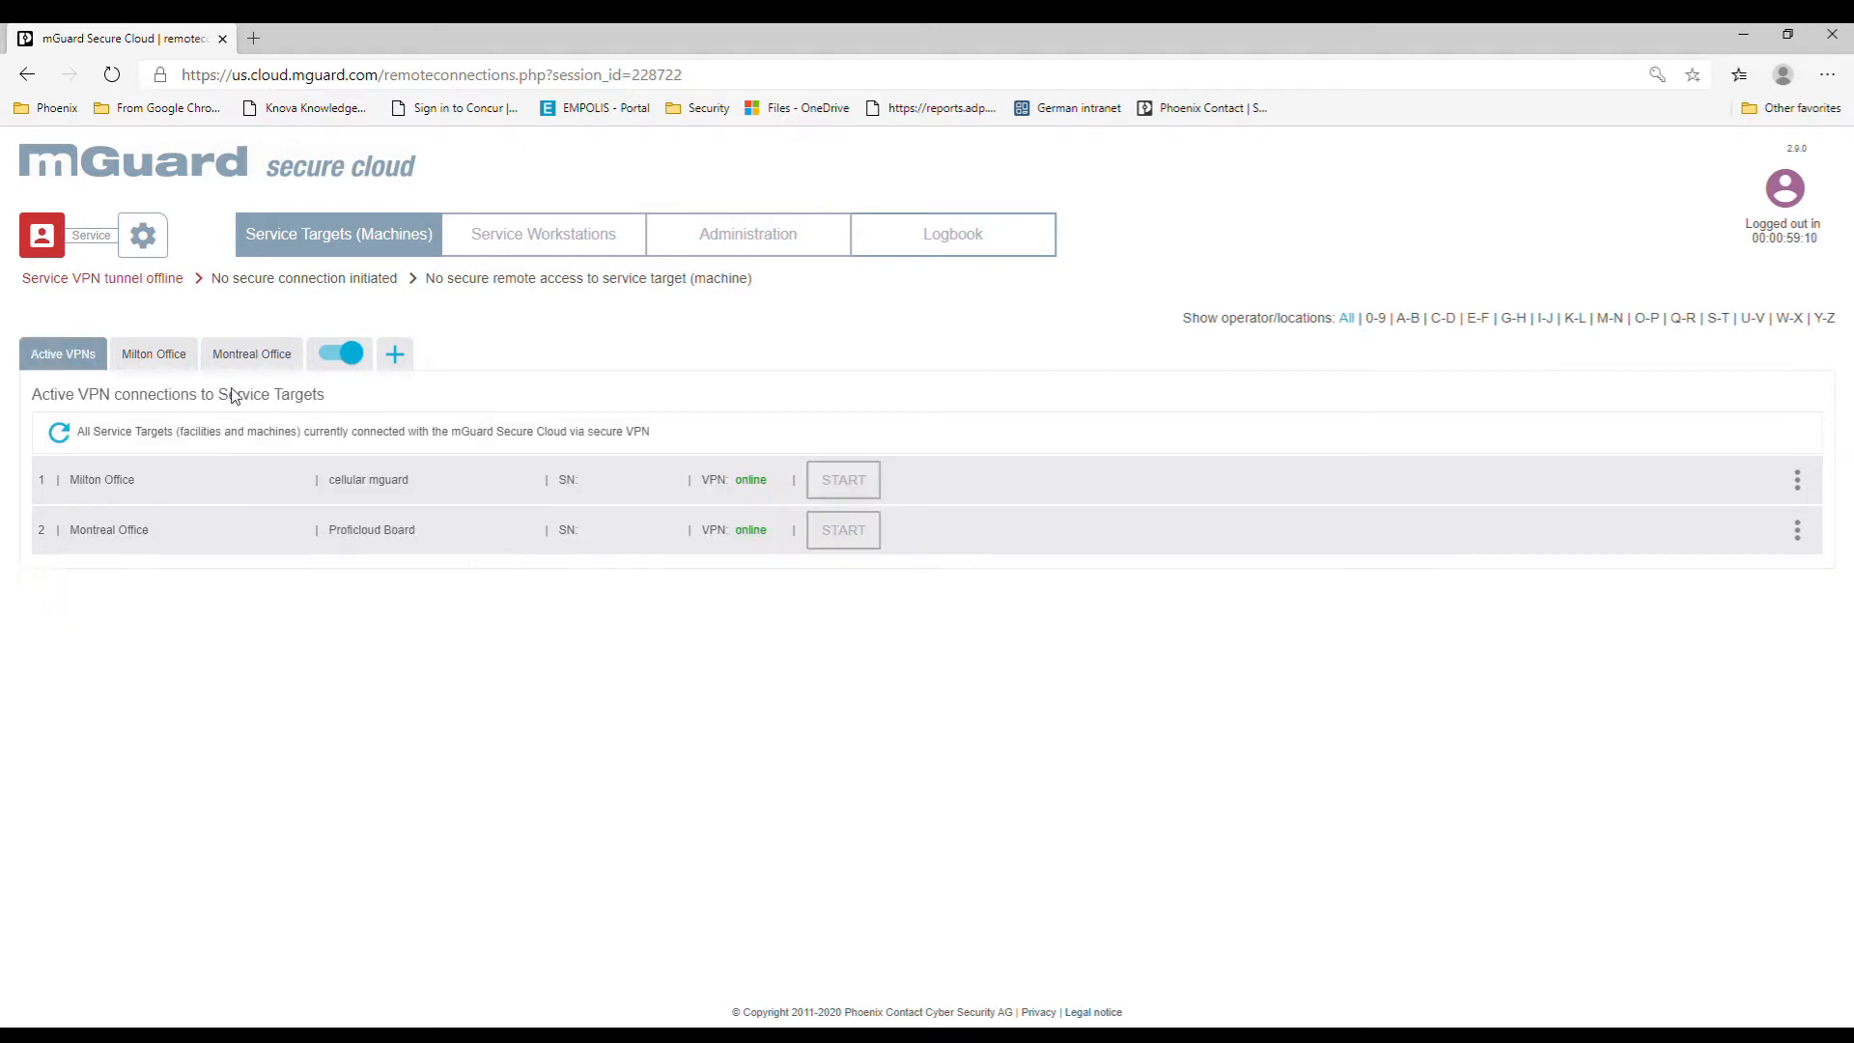
{"action": "left_click", "coordinate": [255, 359]}
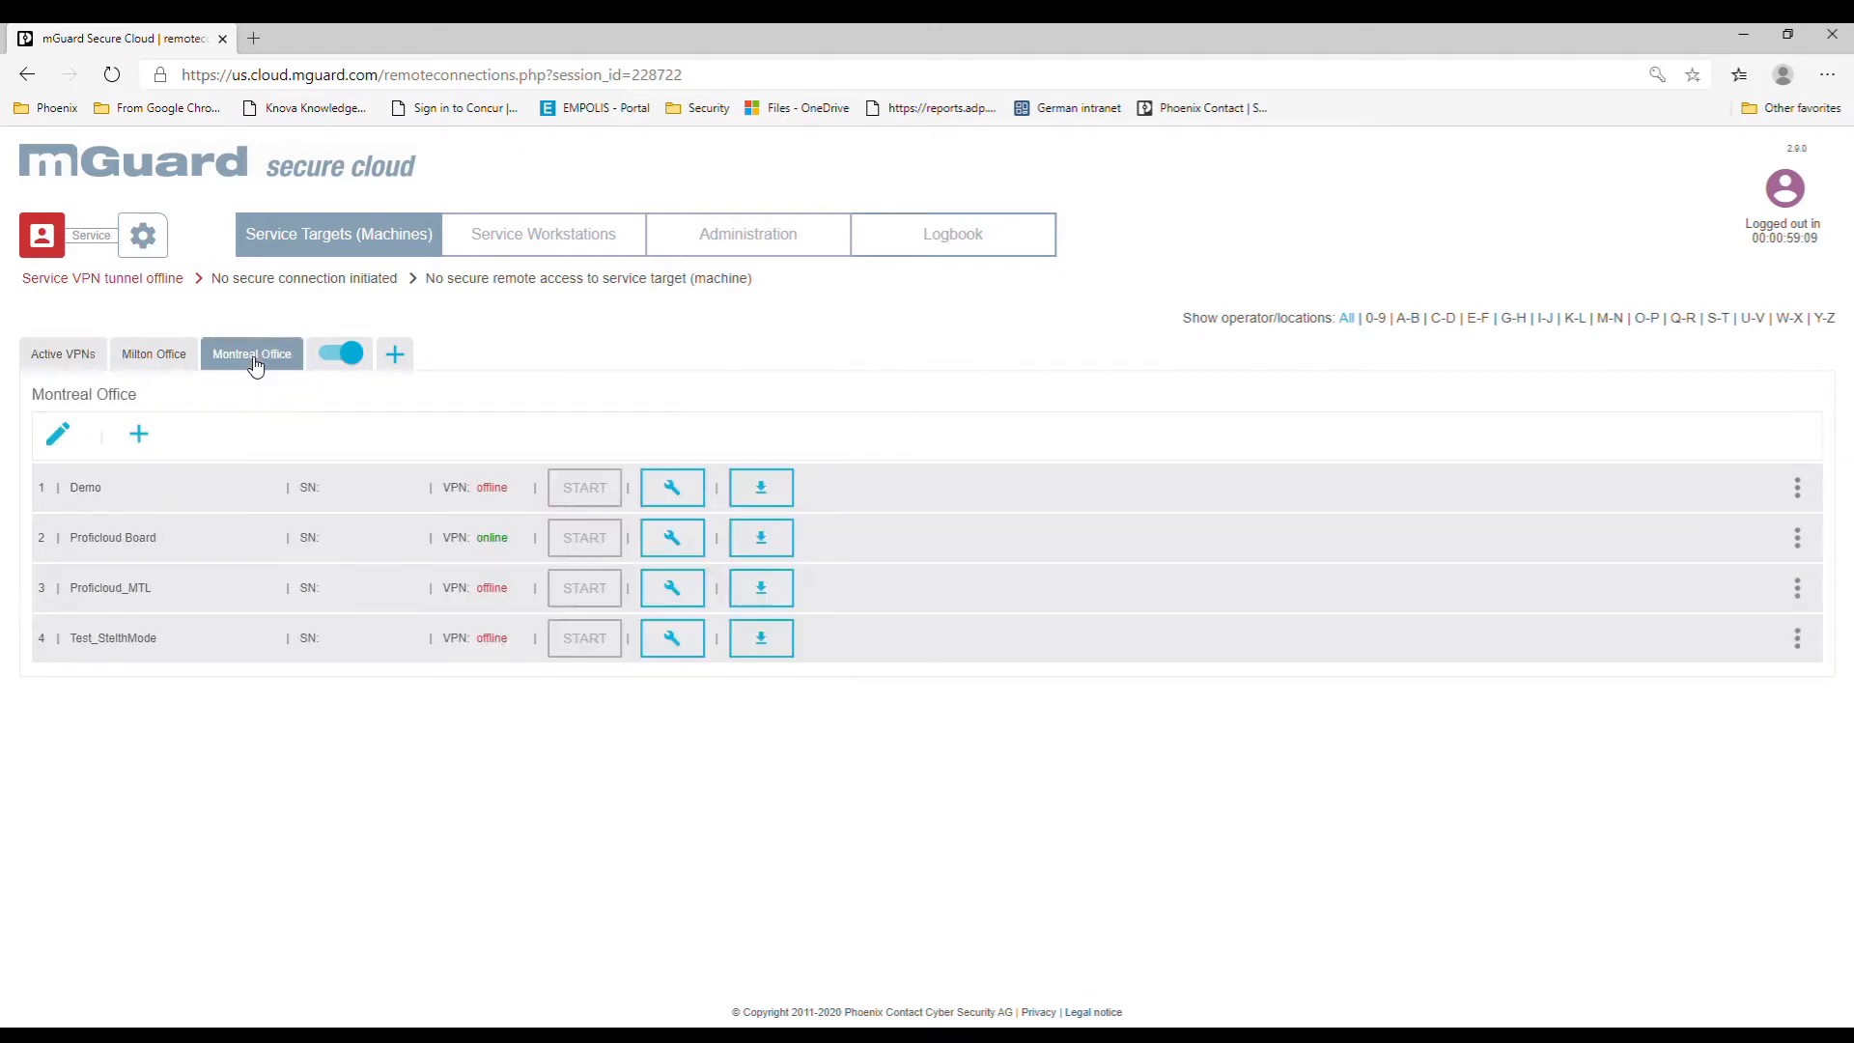
{"action": "left_click", "coordinate": [671, 486]}
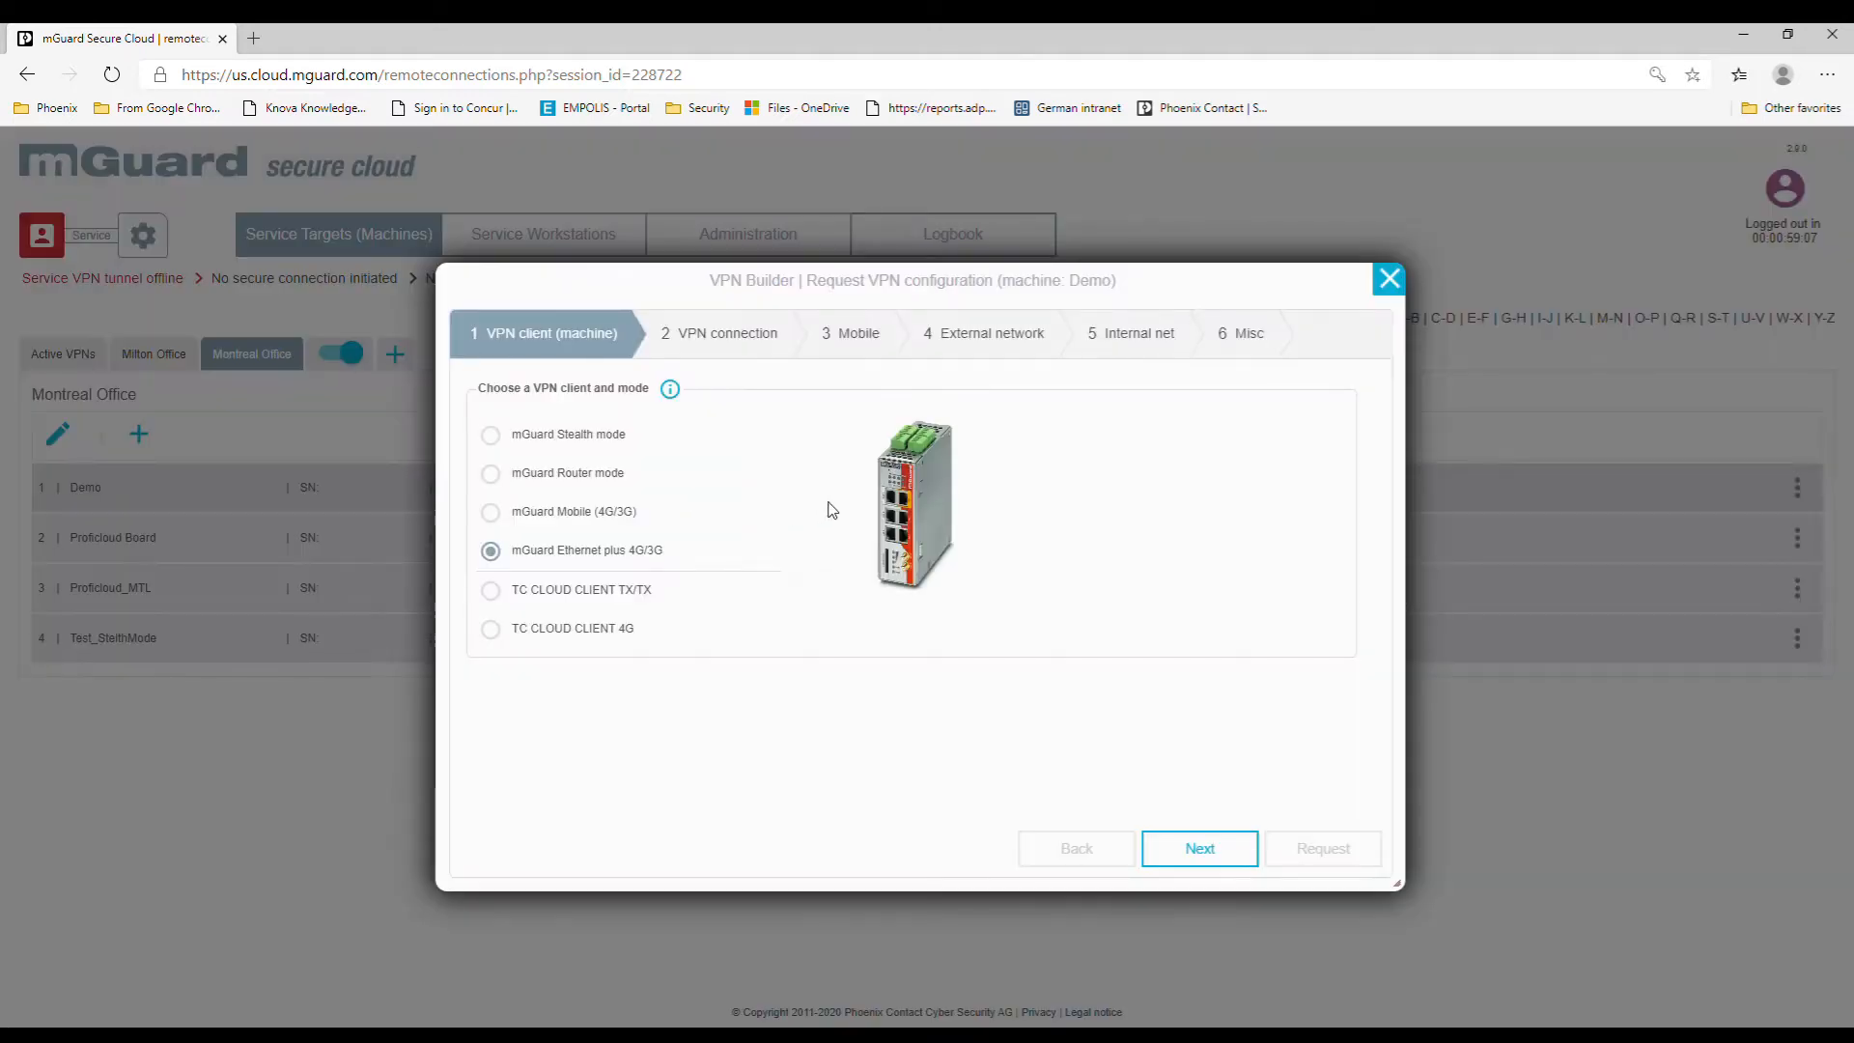
{"action": "left_click", "coordinate": [586, 439]}
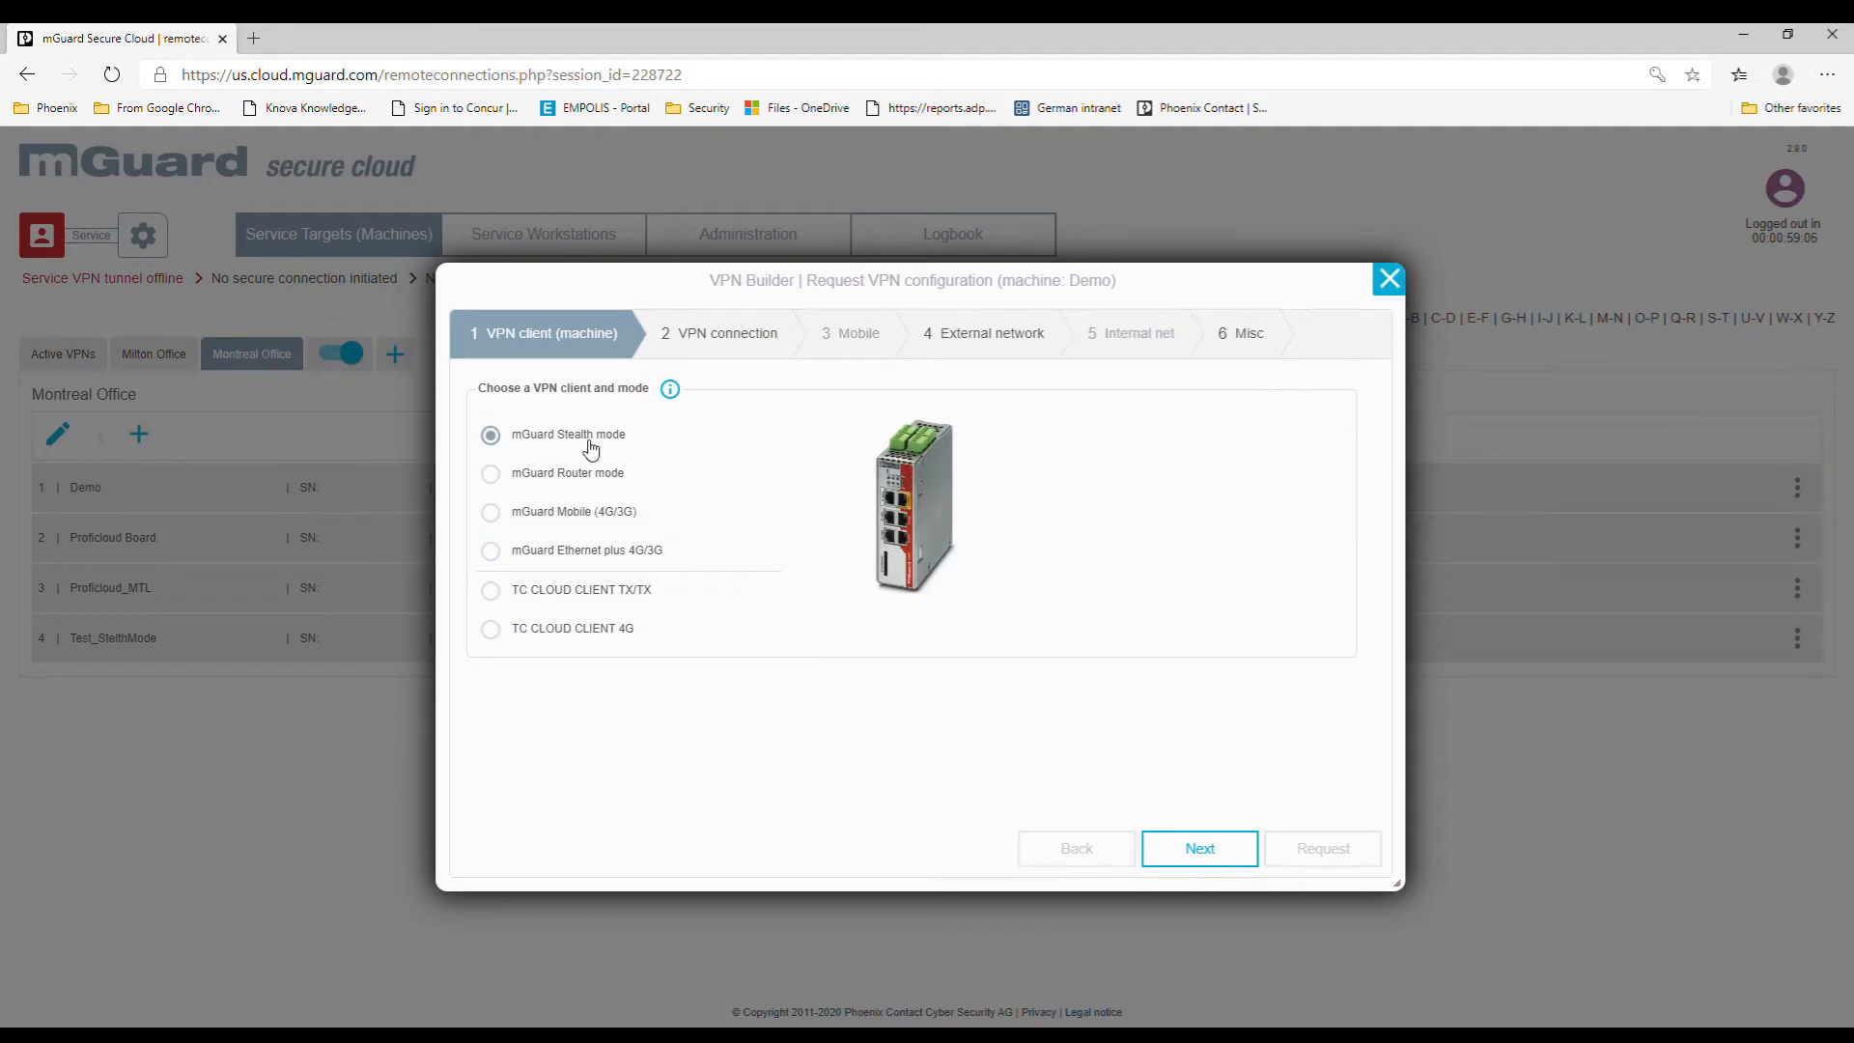
{"action": "left_click", "coordinate": [1391, 286]}
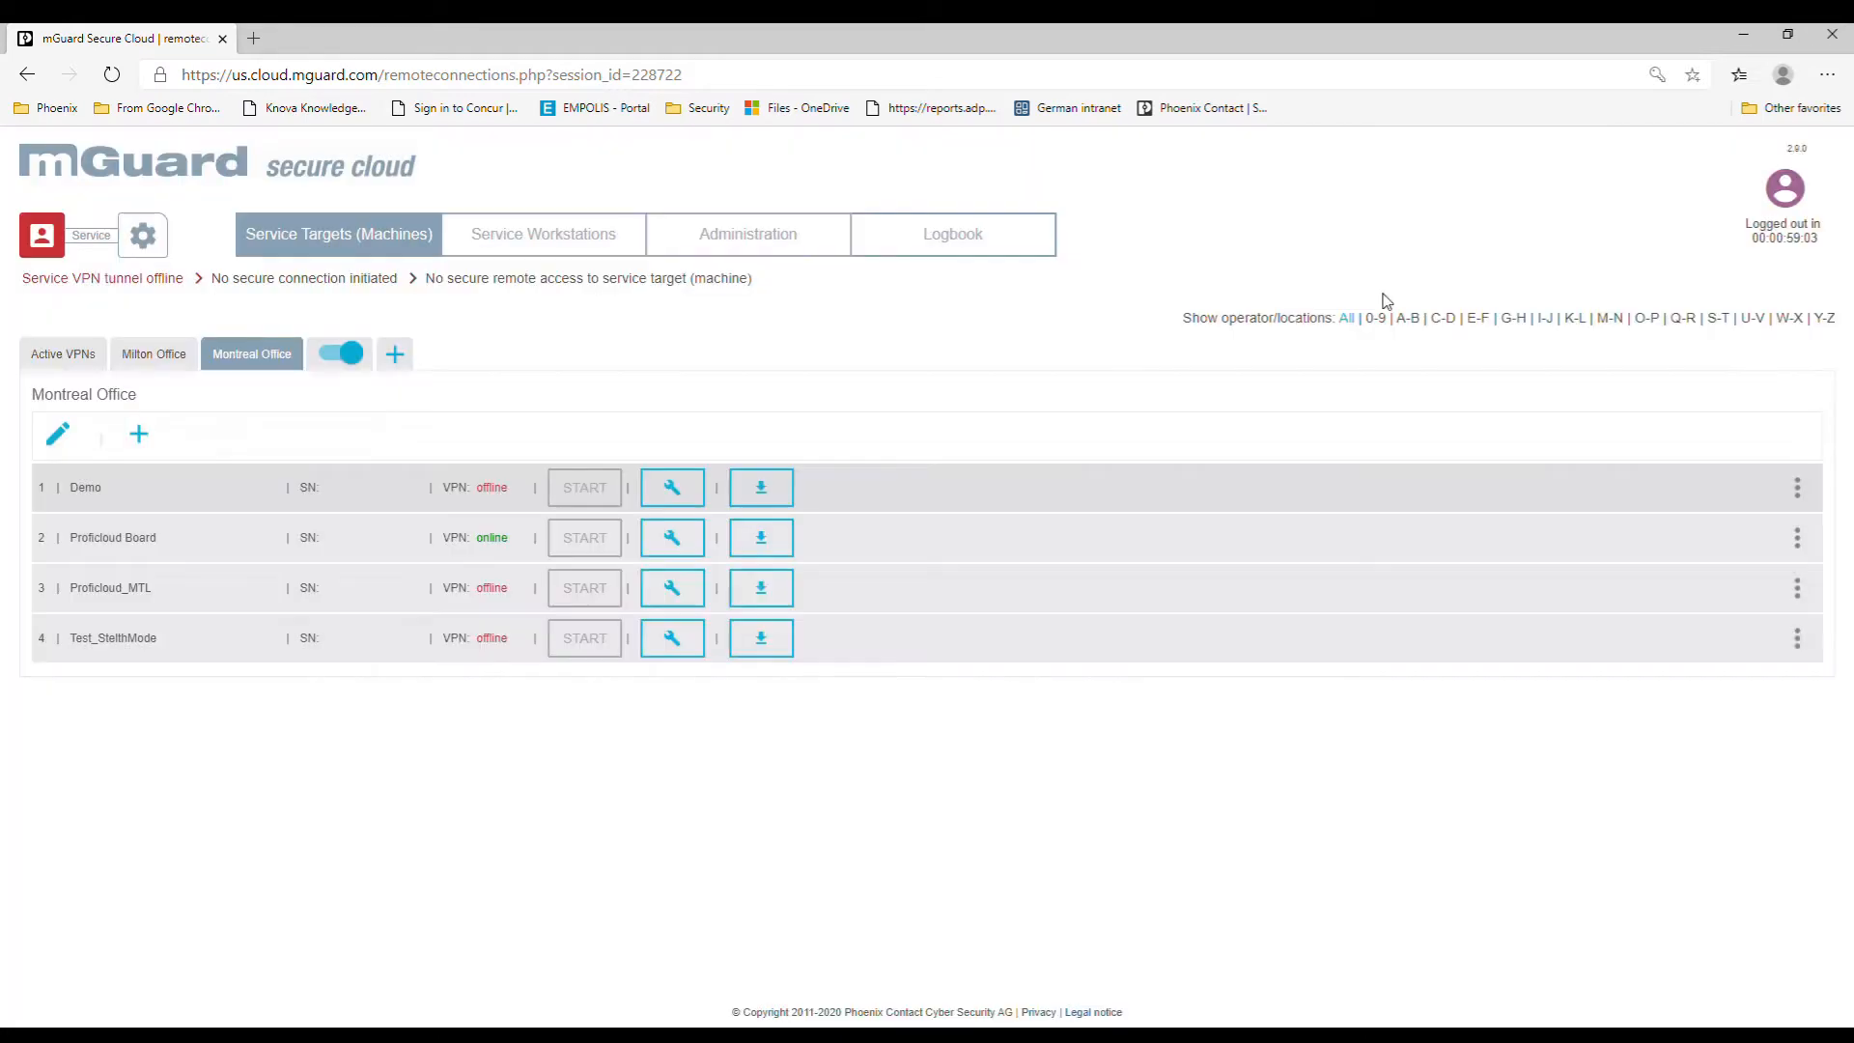
Open the VPN Builder for the Demo machine and go through the Stealth, Router, Mobile and Ethernet plus 4G/3G client modes
{"action": "left_click", "coordinate": [665, 502]}
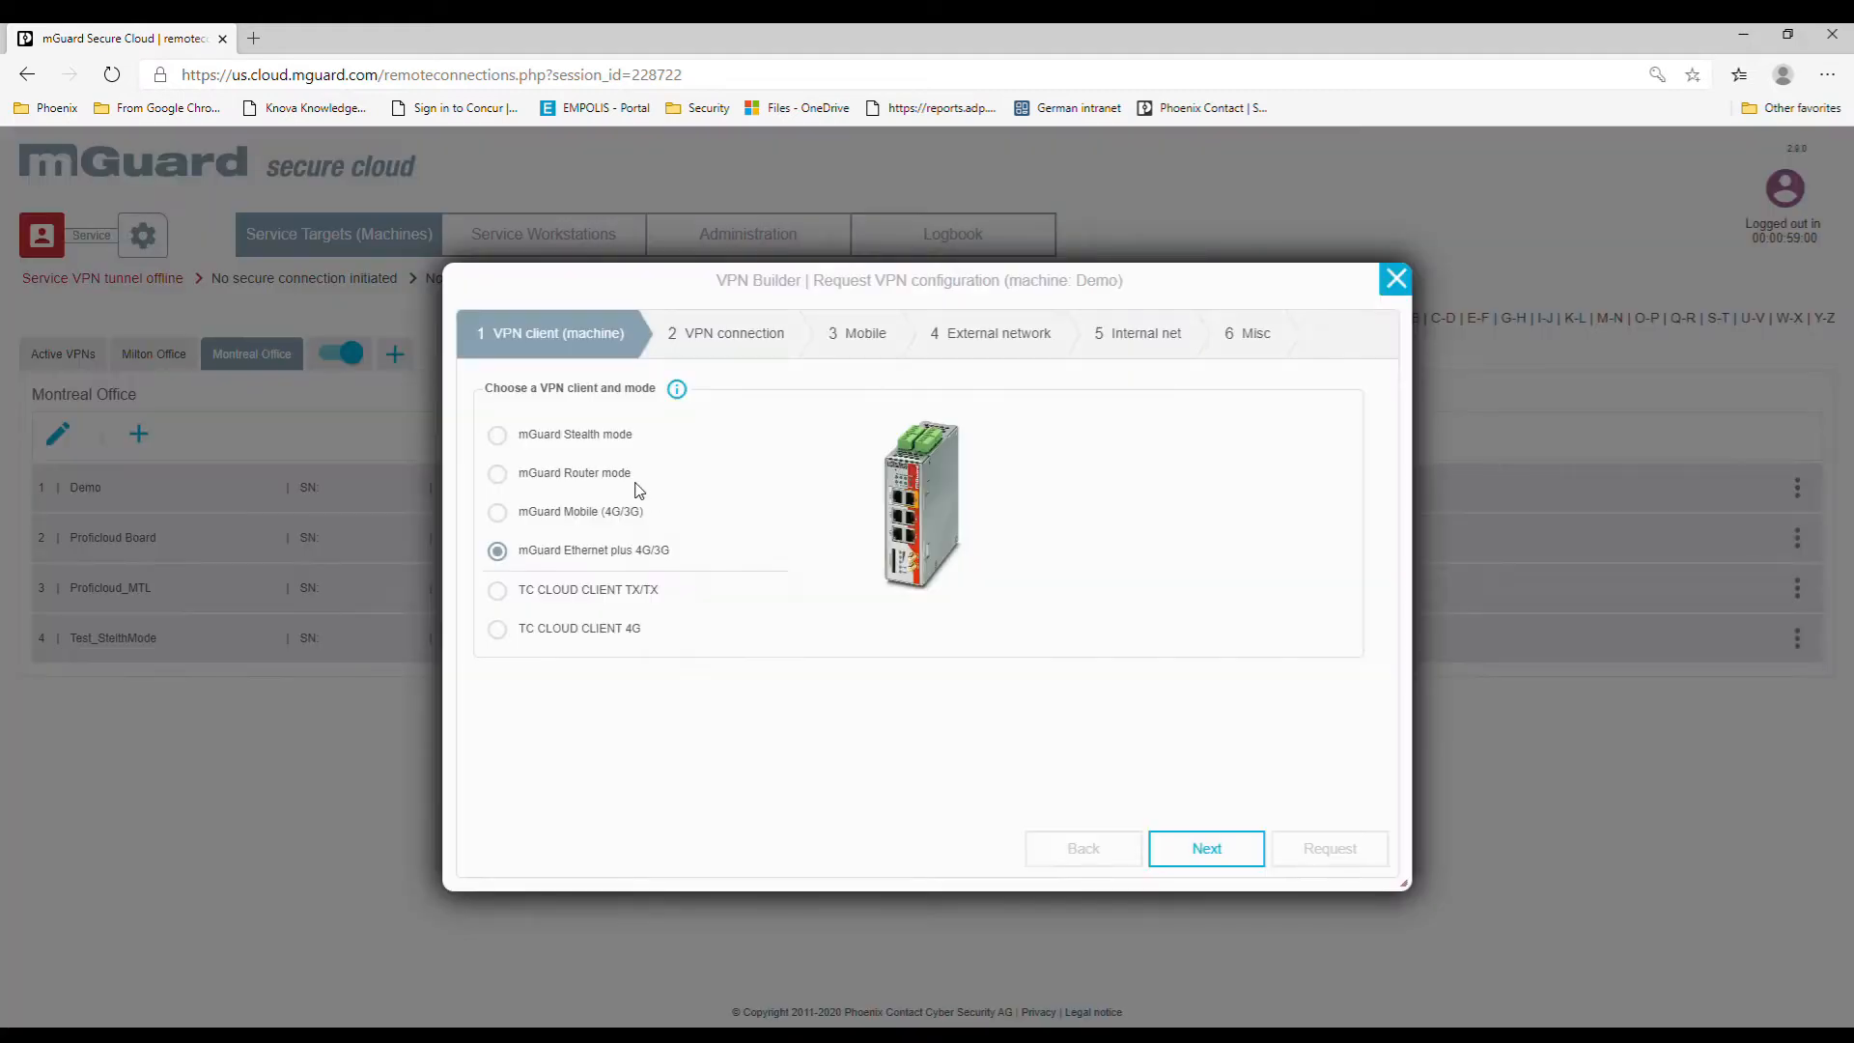
{"action": "left_click", "coordinate": [607, 445]}
{"action": "left_click", "coordinate": [599, 473]}
{"action": "left_click", "coordinate": [598, 512]}
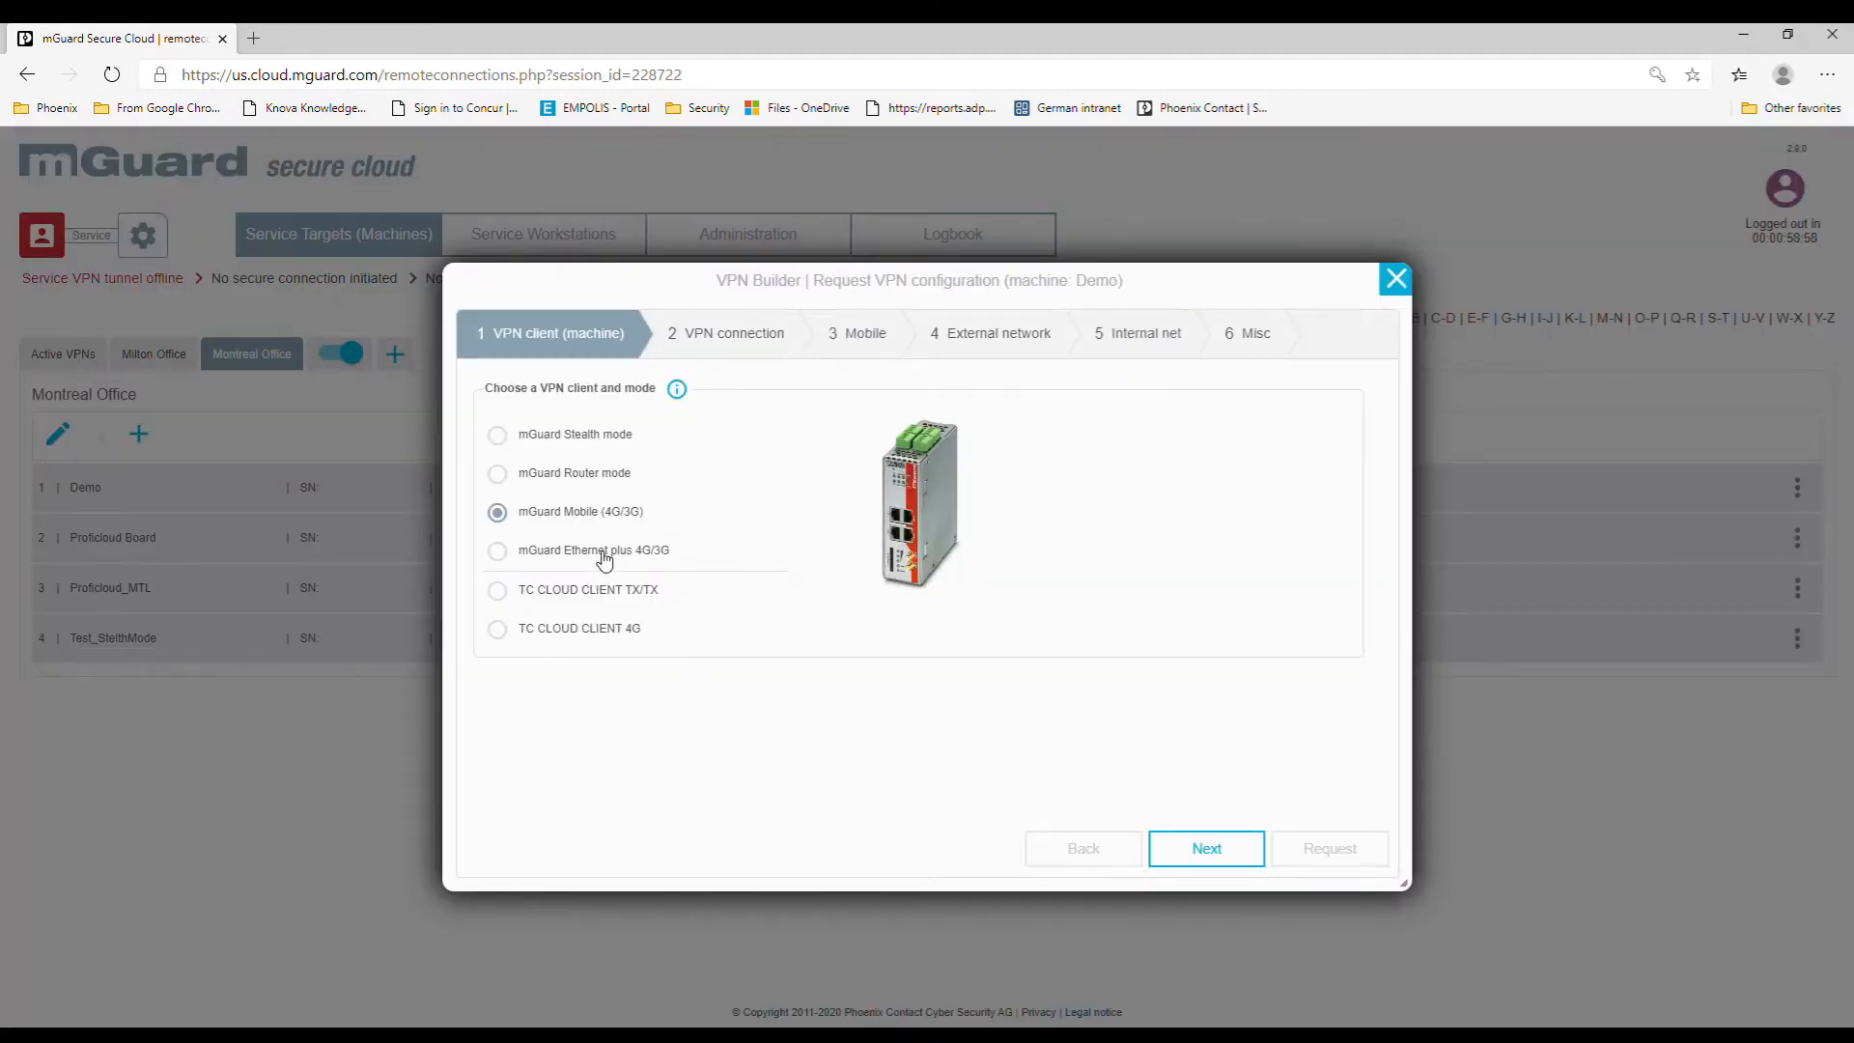
{"action": "left_click", "coordinate": [599, 550]}
{"action": "left_click", "coordinate": [564, 442]}
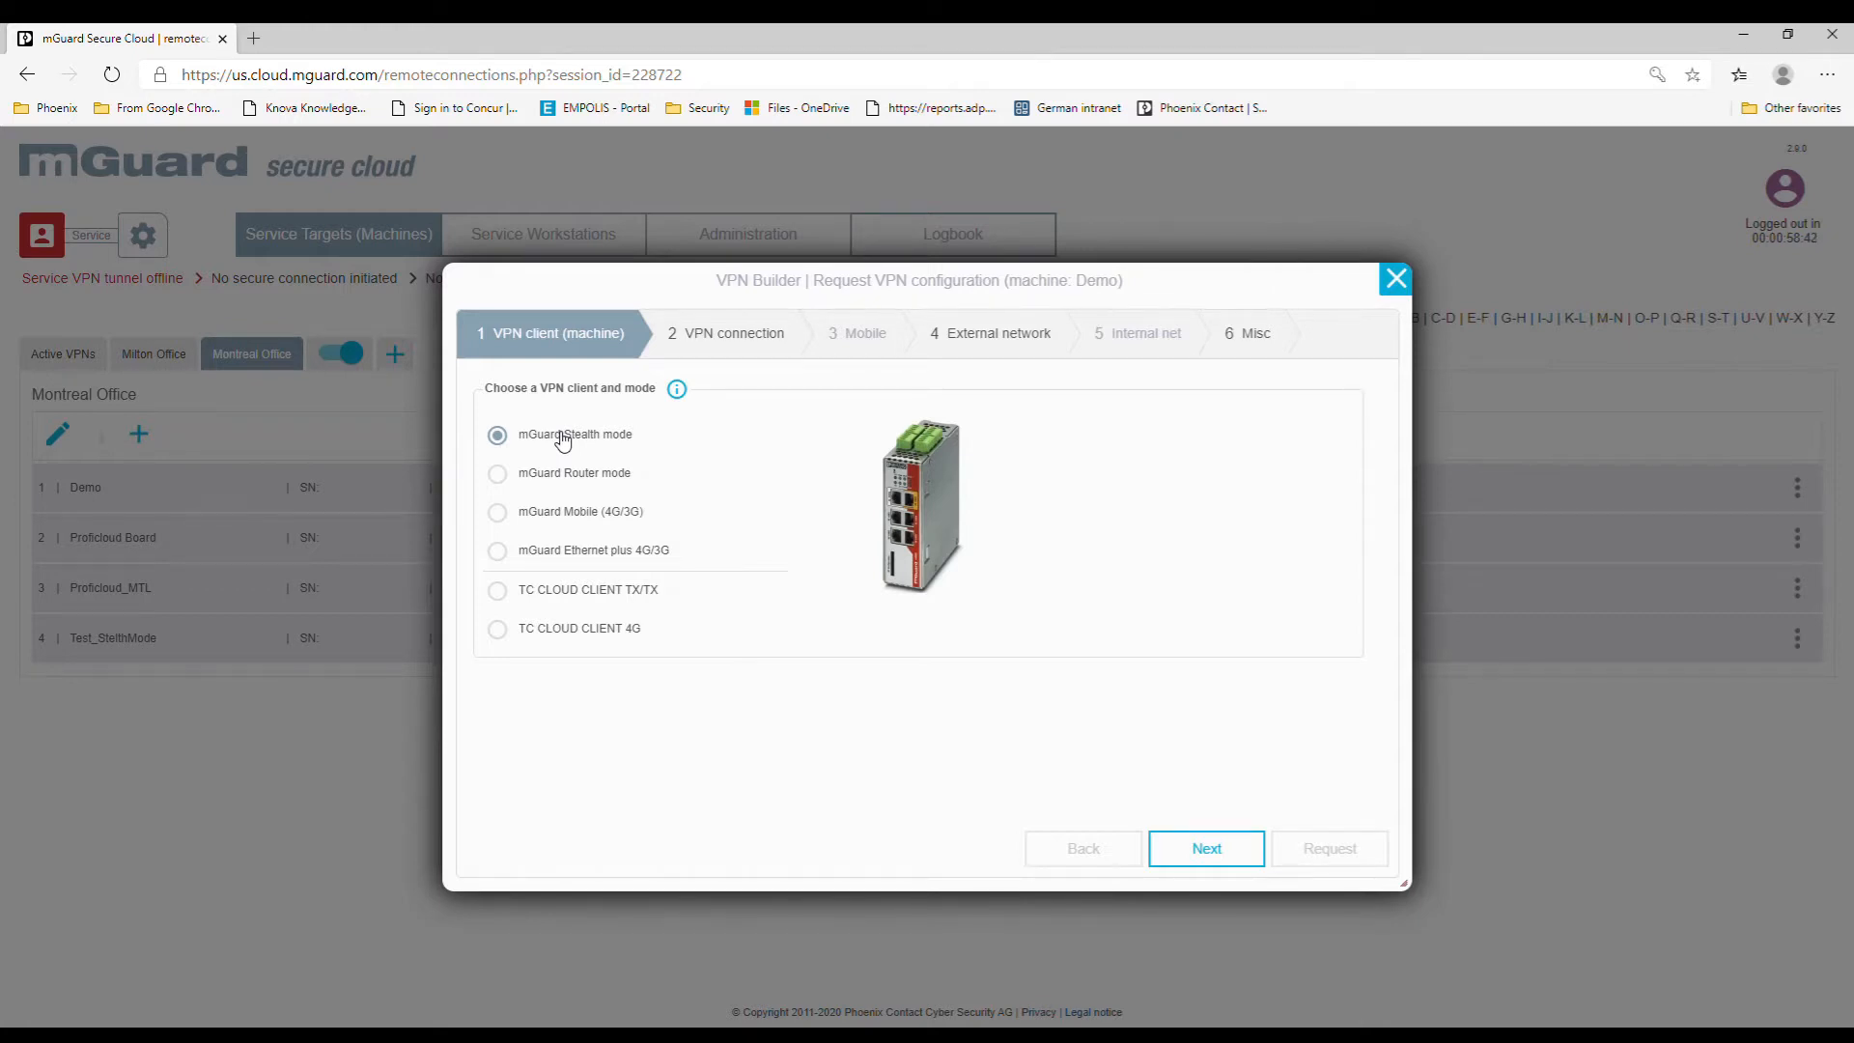
{"action": "left_click", "coordinate": [542, 476]}
{"action": "left_click", "coordinate": [531, 522]}
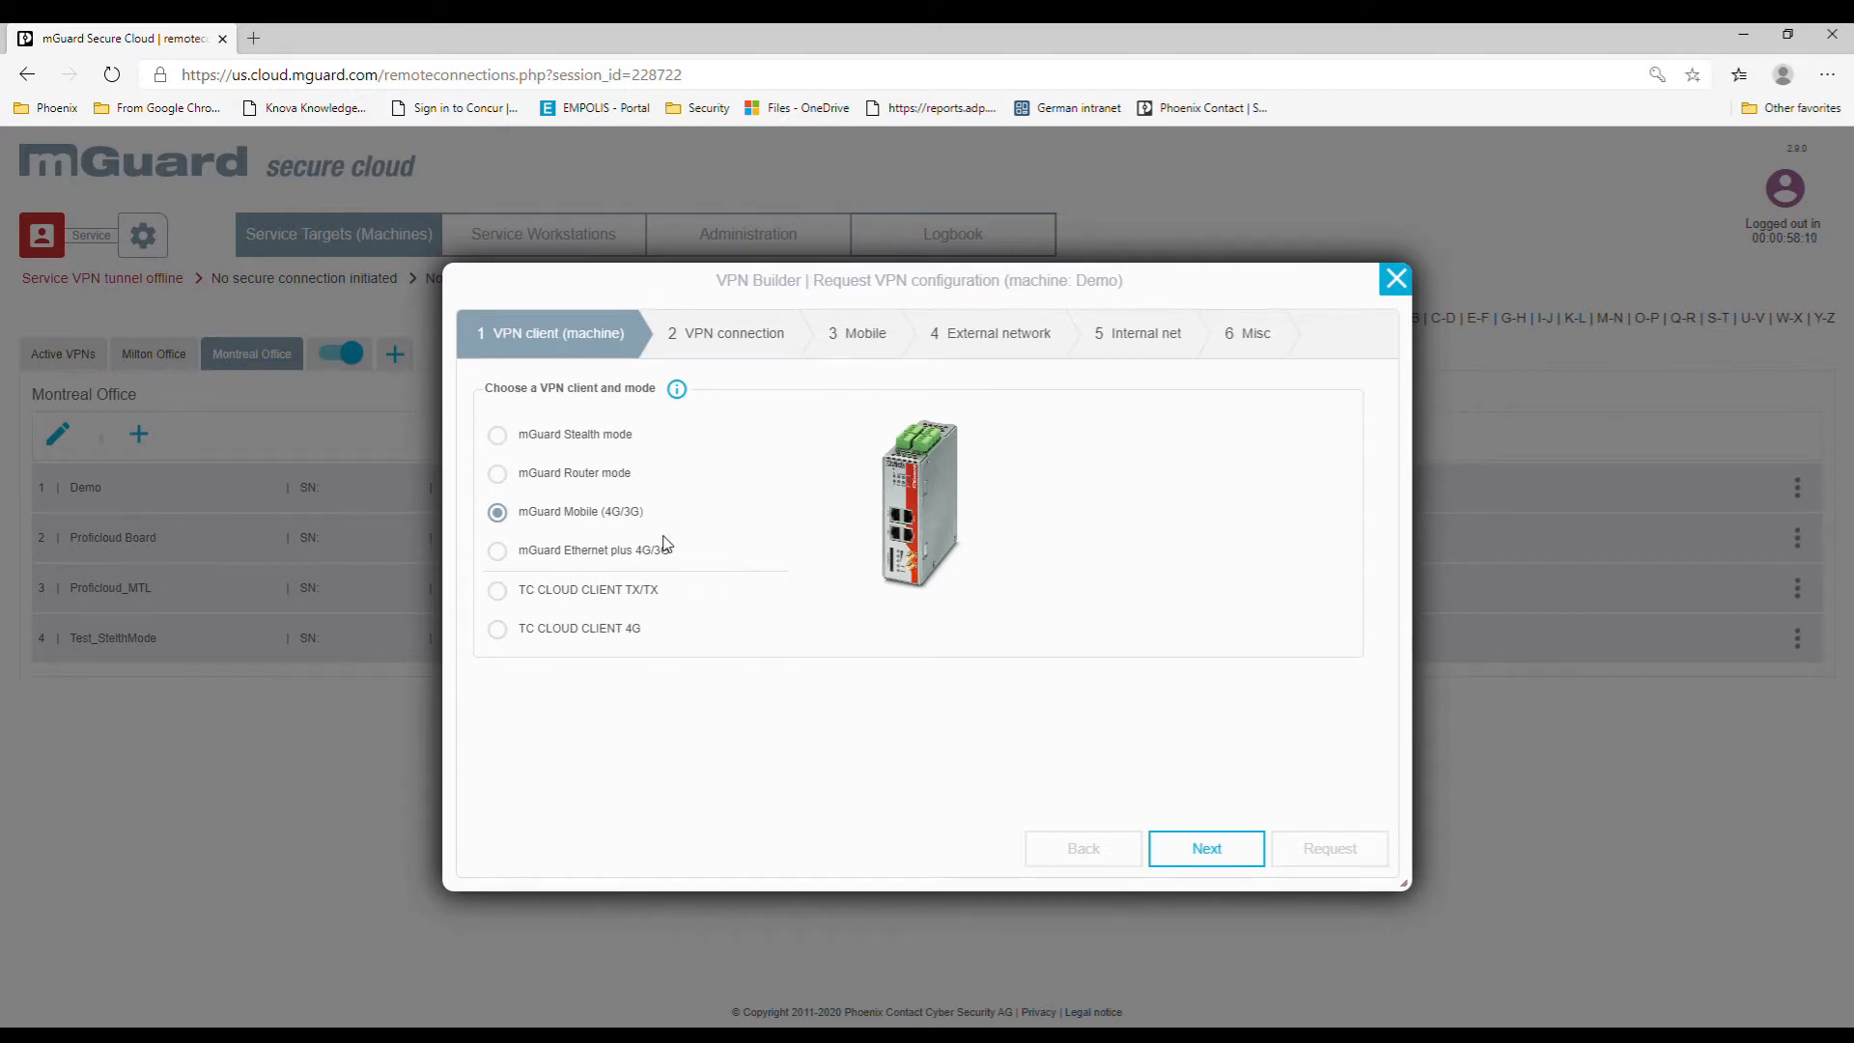
{"action": "left_click", "coordinate": [599, 552]}
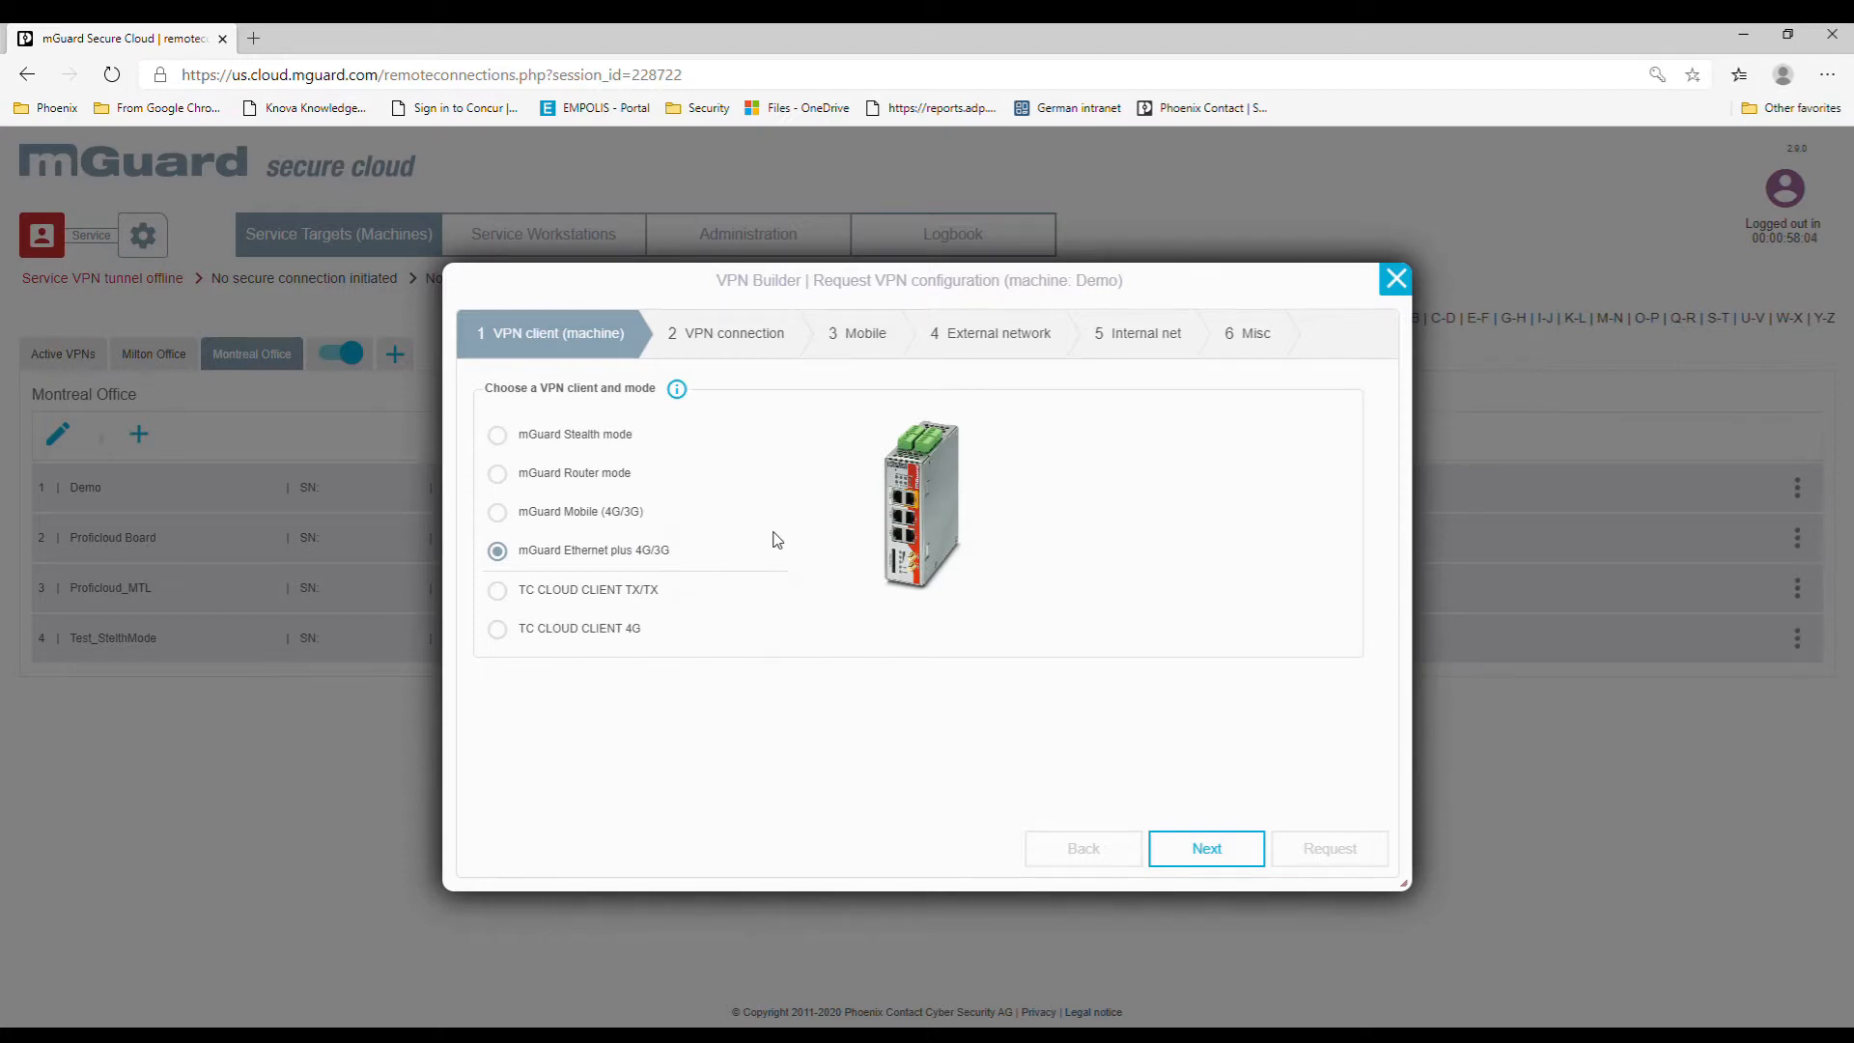
Compare the TC CLOUD CLIENT TX/TX and TC CLOUD CLIENT 4G options for the VPN client
{"action": "left_click", "coordinate": [585, 629]}
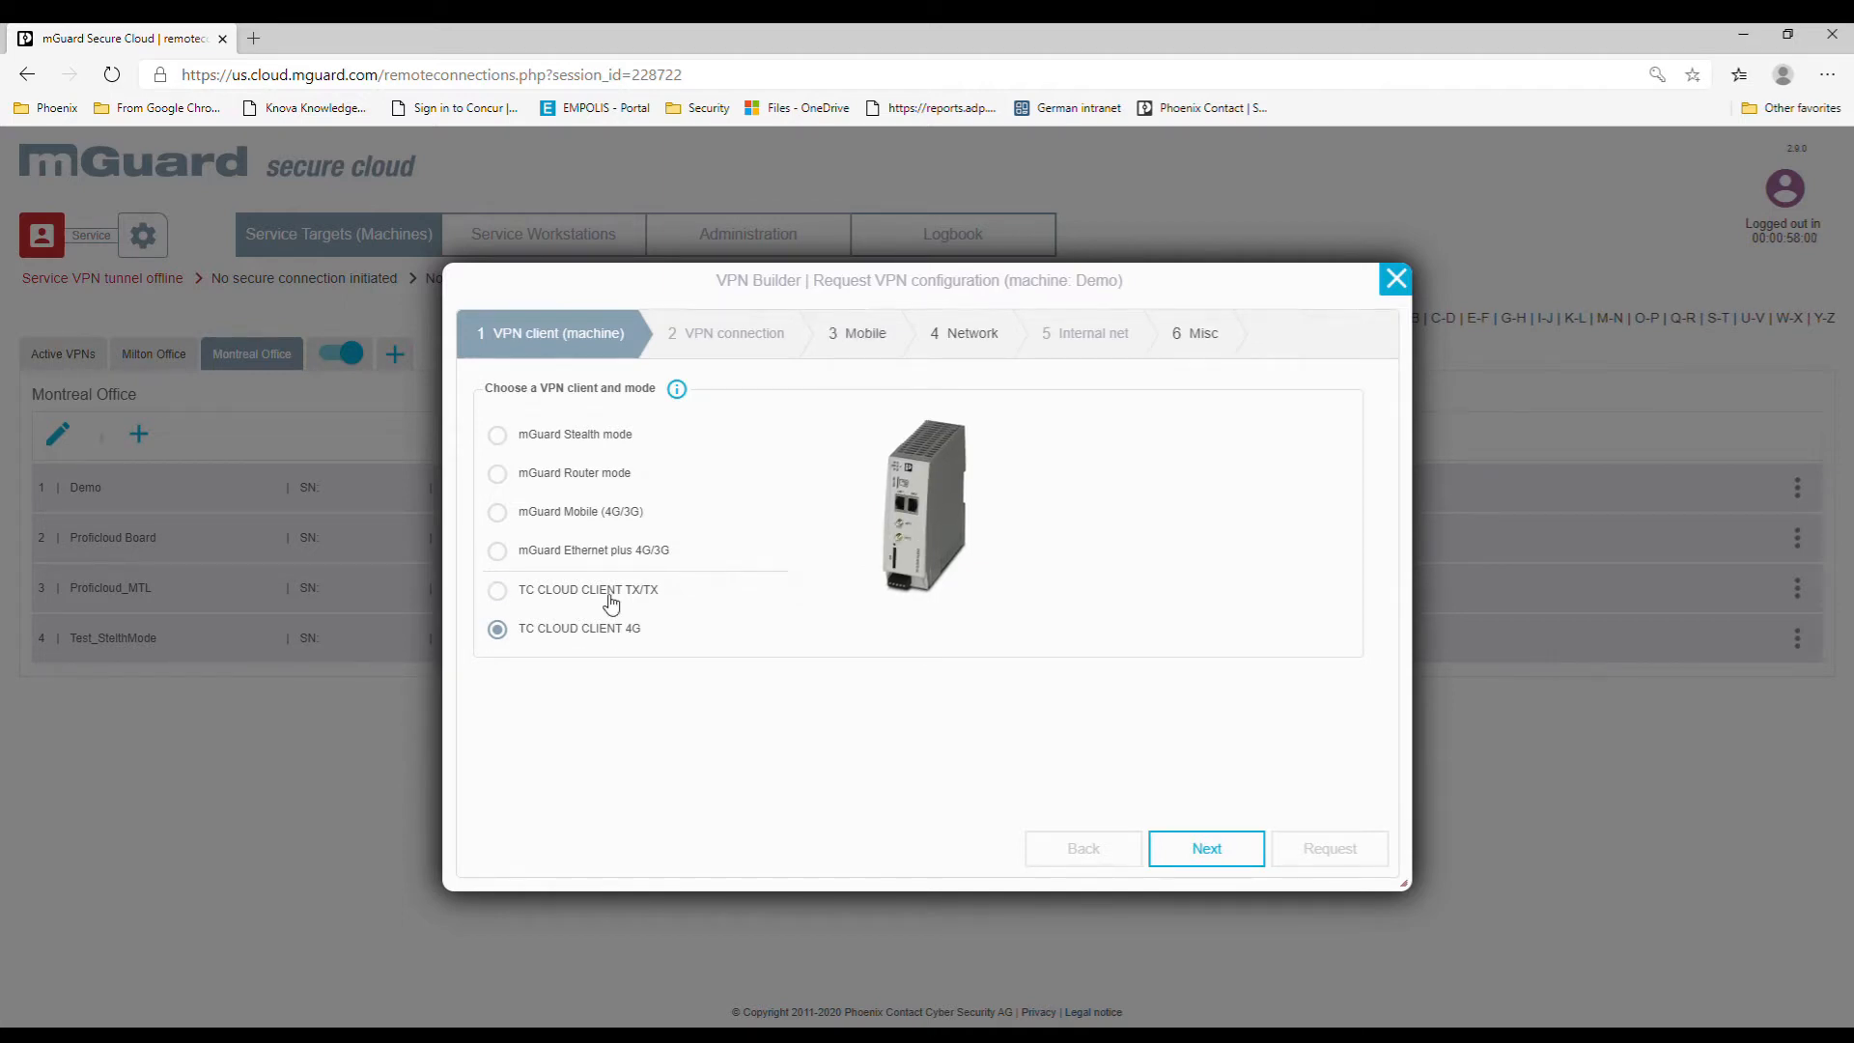
{"action": "left_click", "coordinate": [610, 603]}
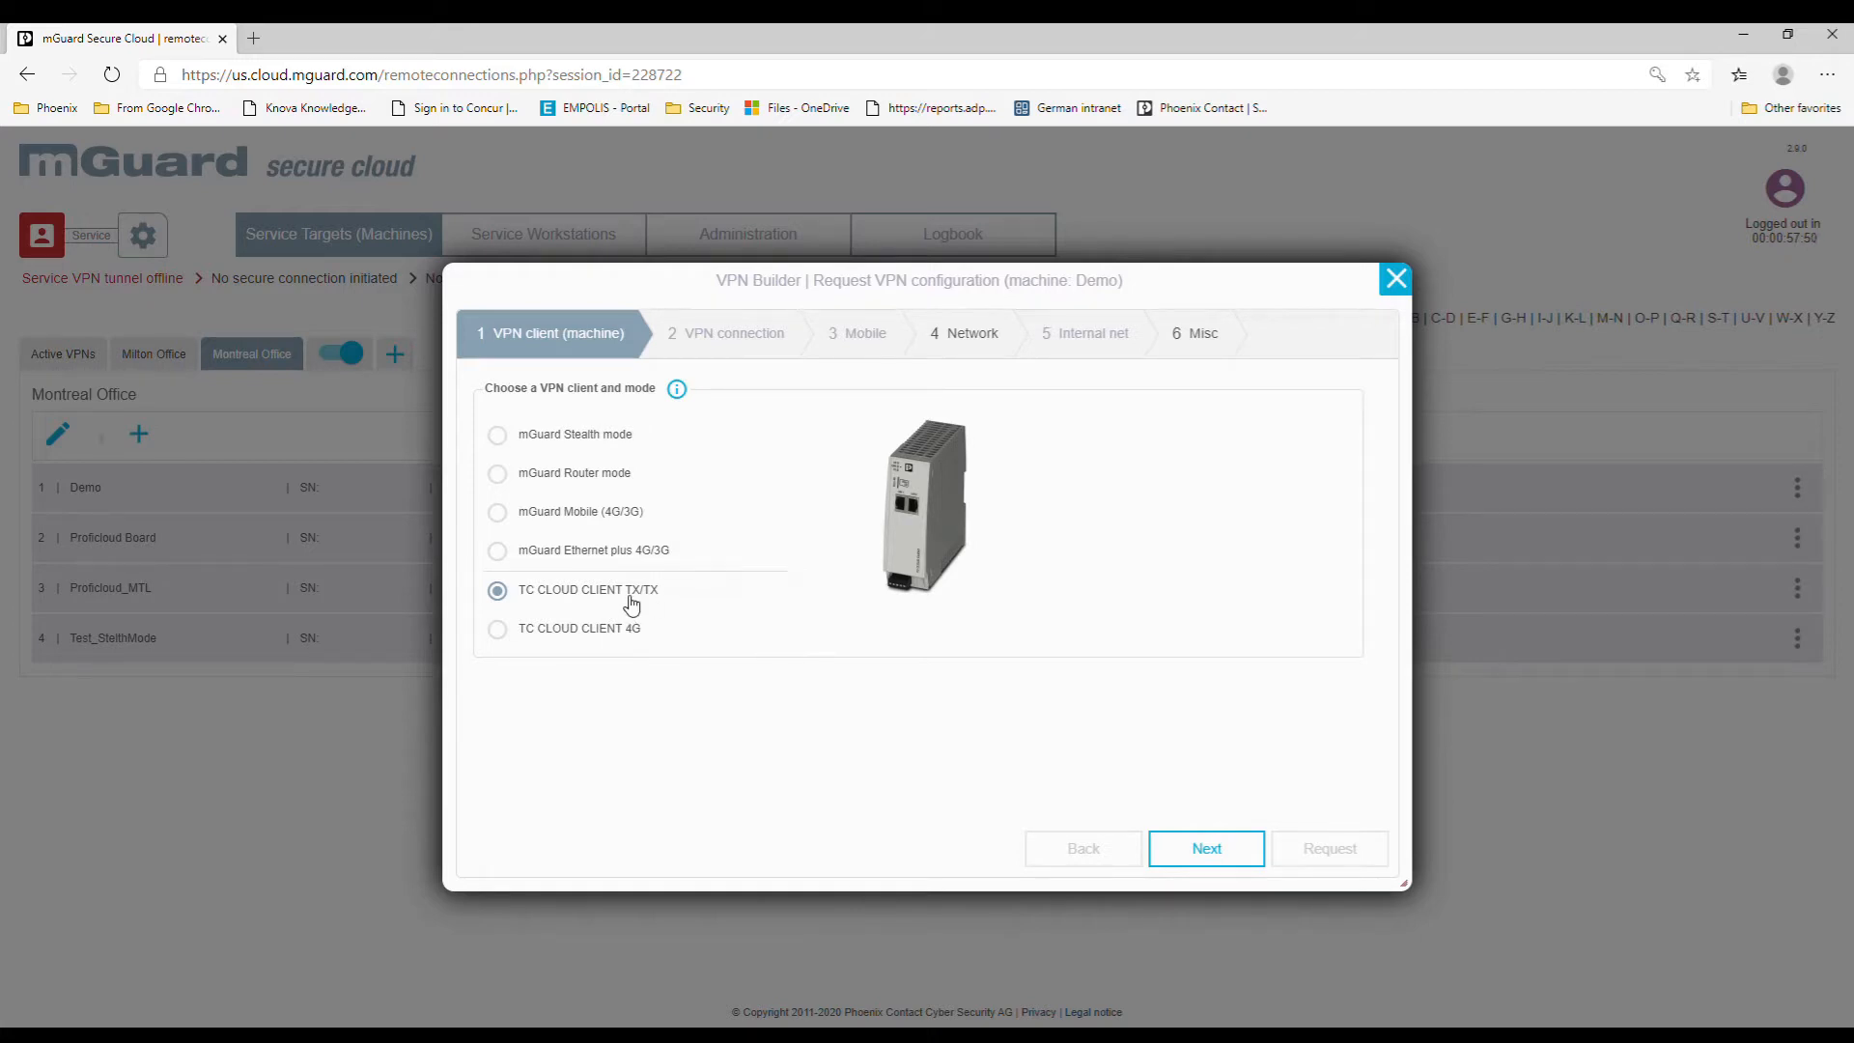
{"action": "left_click", "coordinate": [612, 632]}
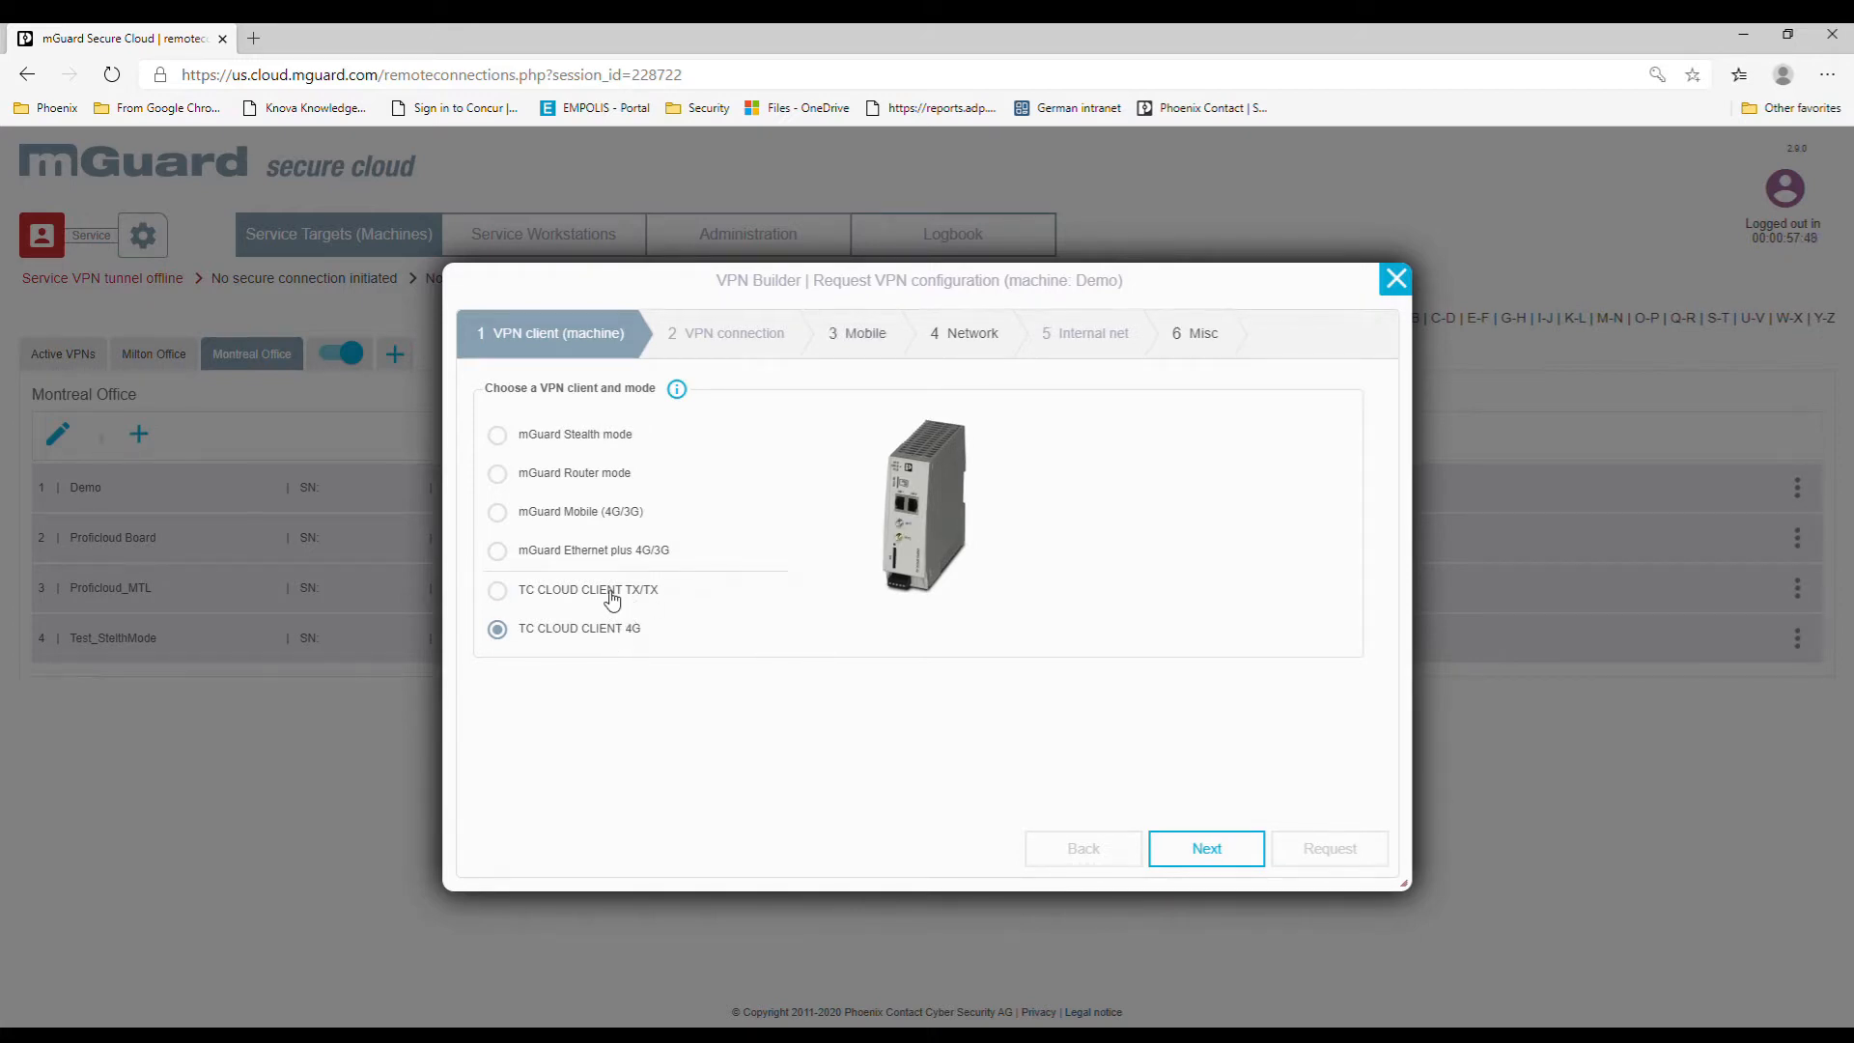
{"action": "left_click", "coordinate": [613, 593]}
{"action": "left_click", "coordinate": [607, 637]}
{"action": "left_click", "coordinate": [590, 596]}
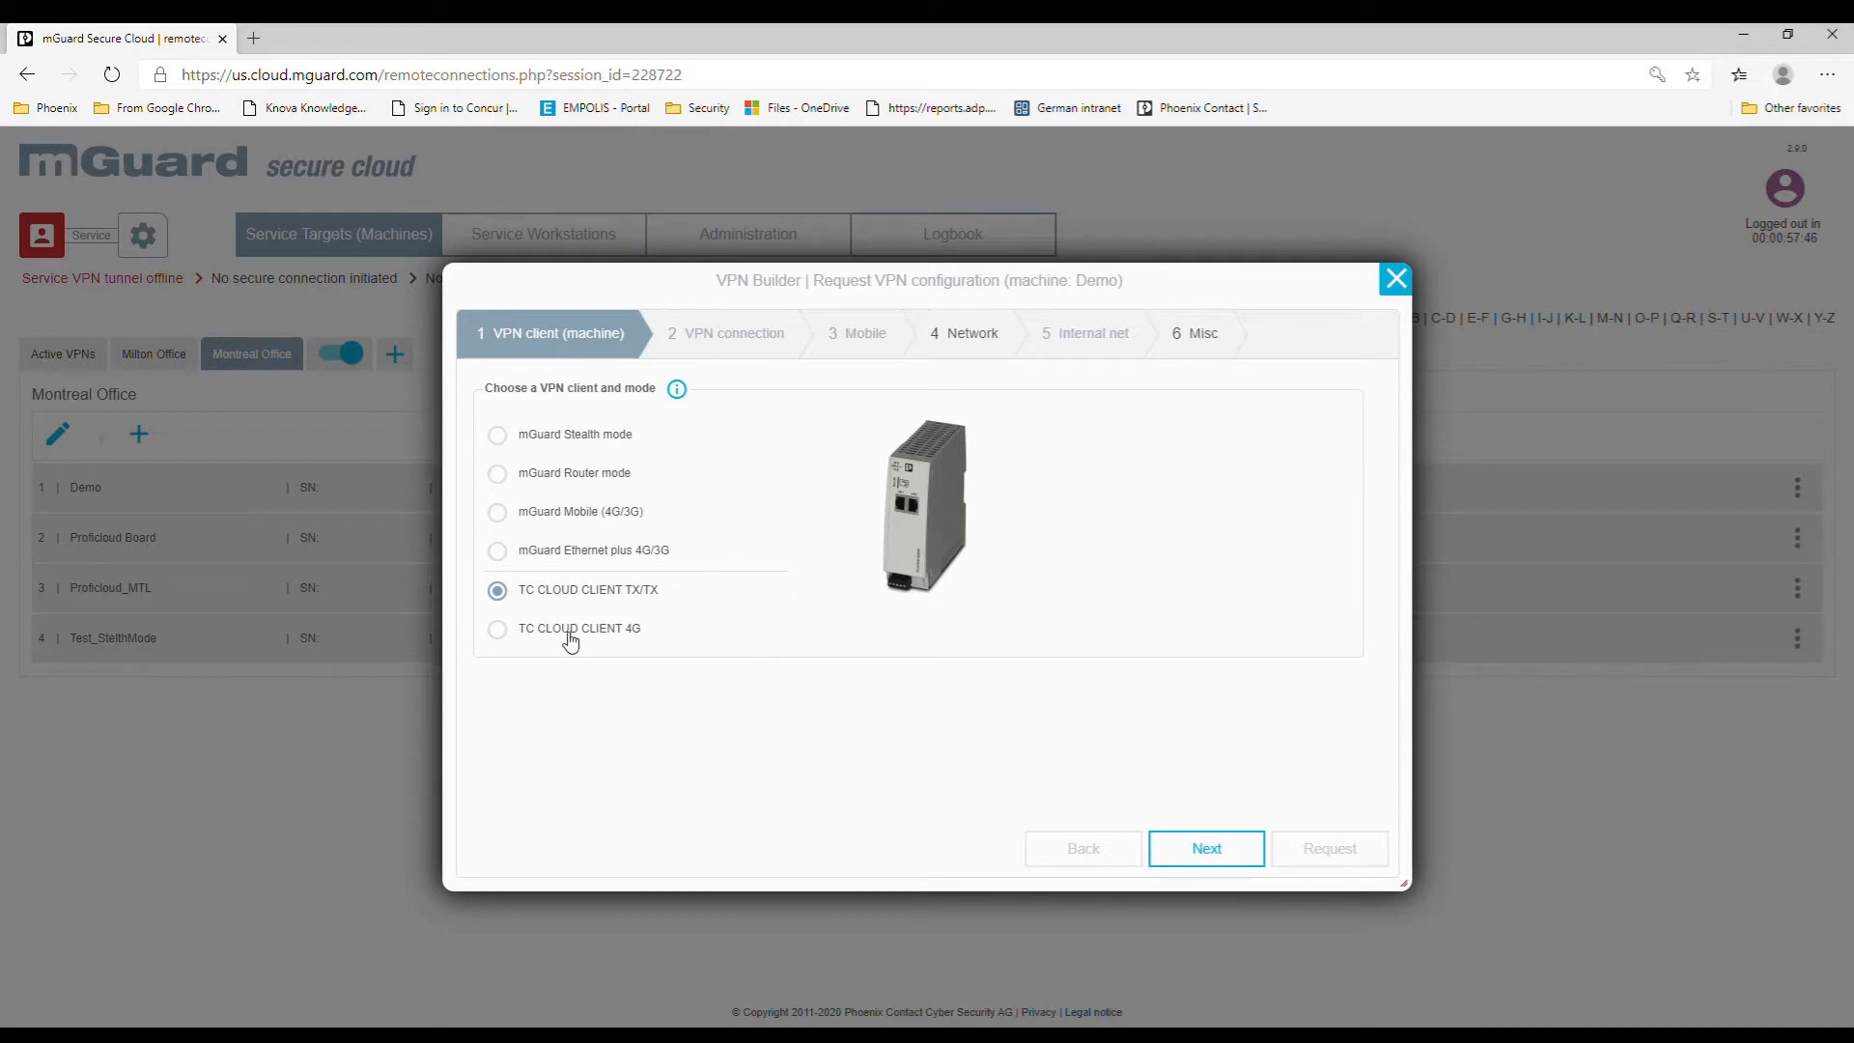
{"action": "left_click", "coordinate": [569, 638]}
{"action": "left_click", "coordinate": [564, 599]}
{"action": "left_click", "coordinate": [597, 628]}
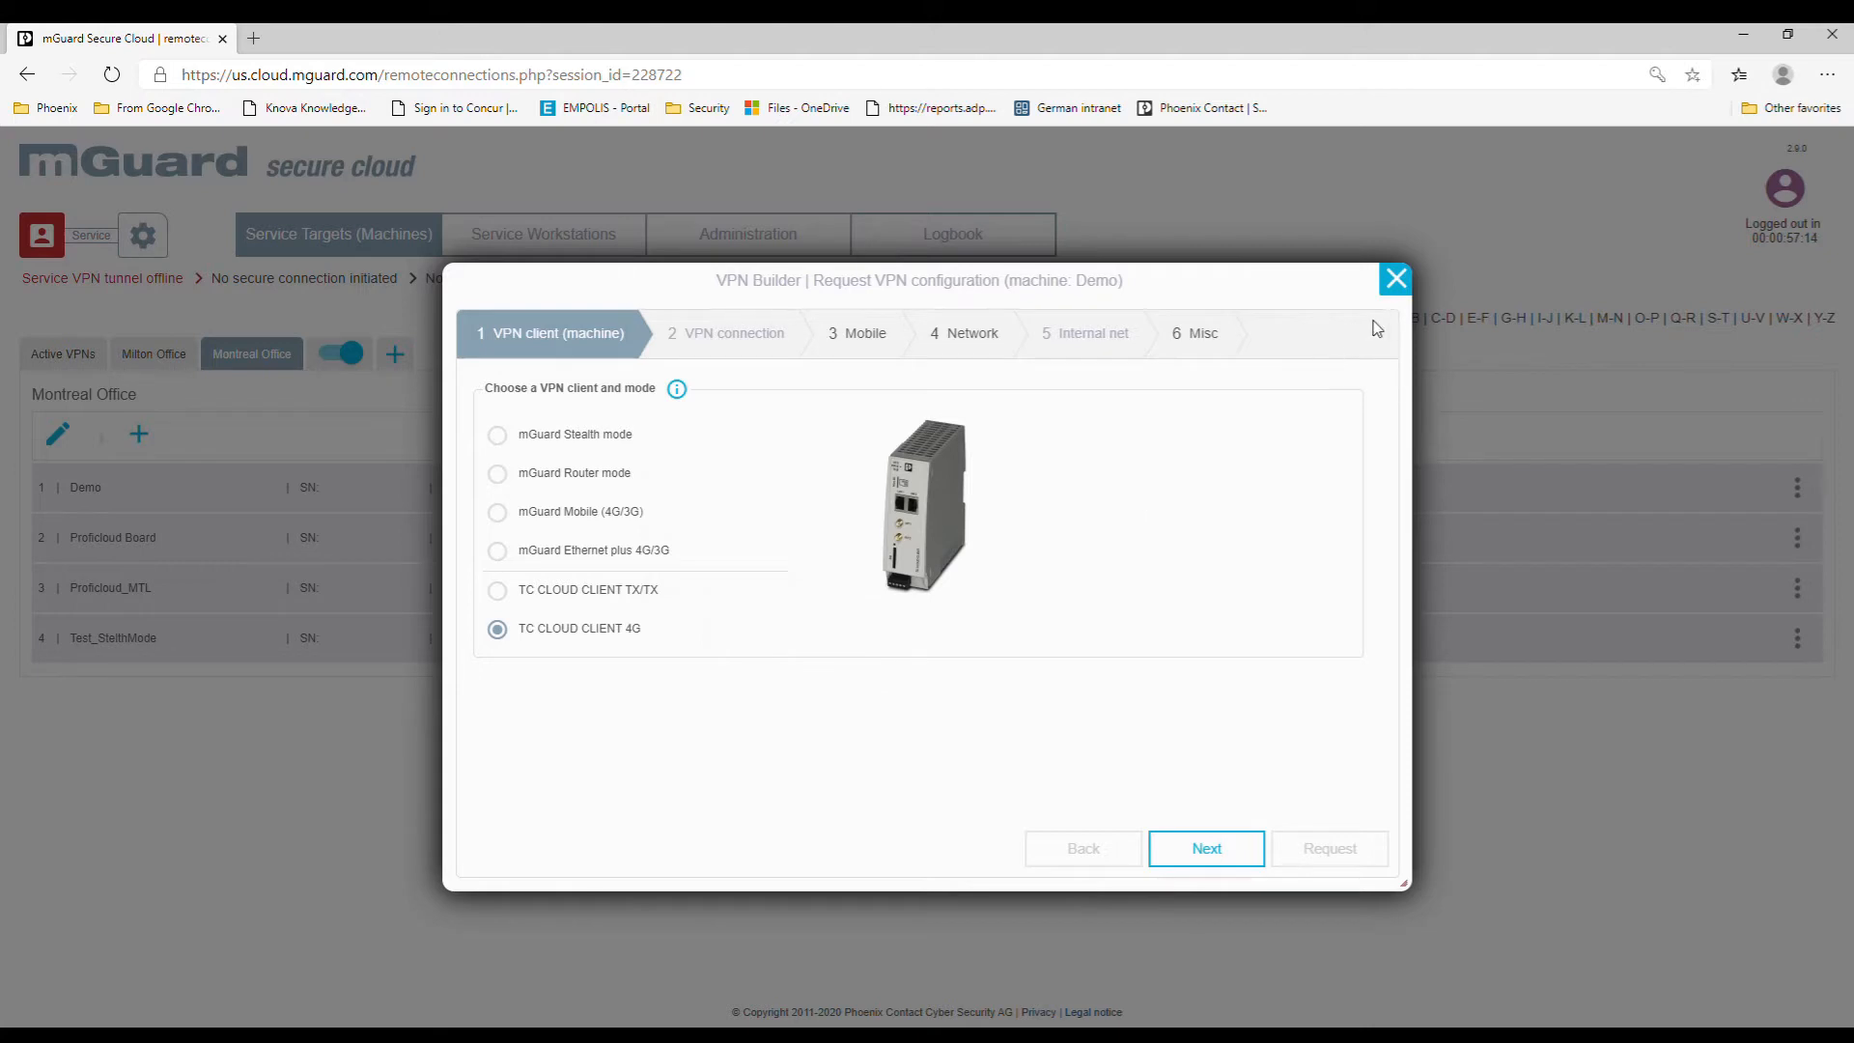
Choose mGuard Ethernet plus 4G/3G as the VPN client and continue to the VPN connection settings
{"action": "left_click", "coordinate": [599, 552]}
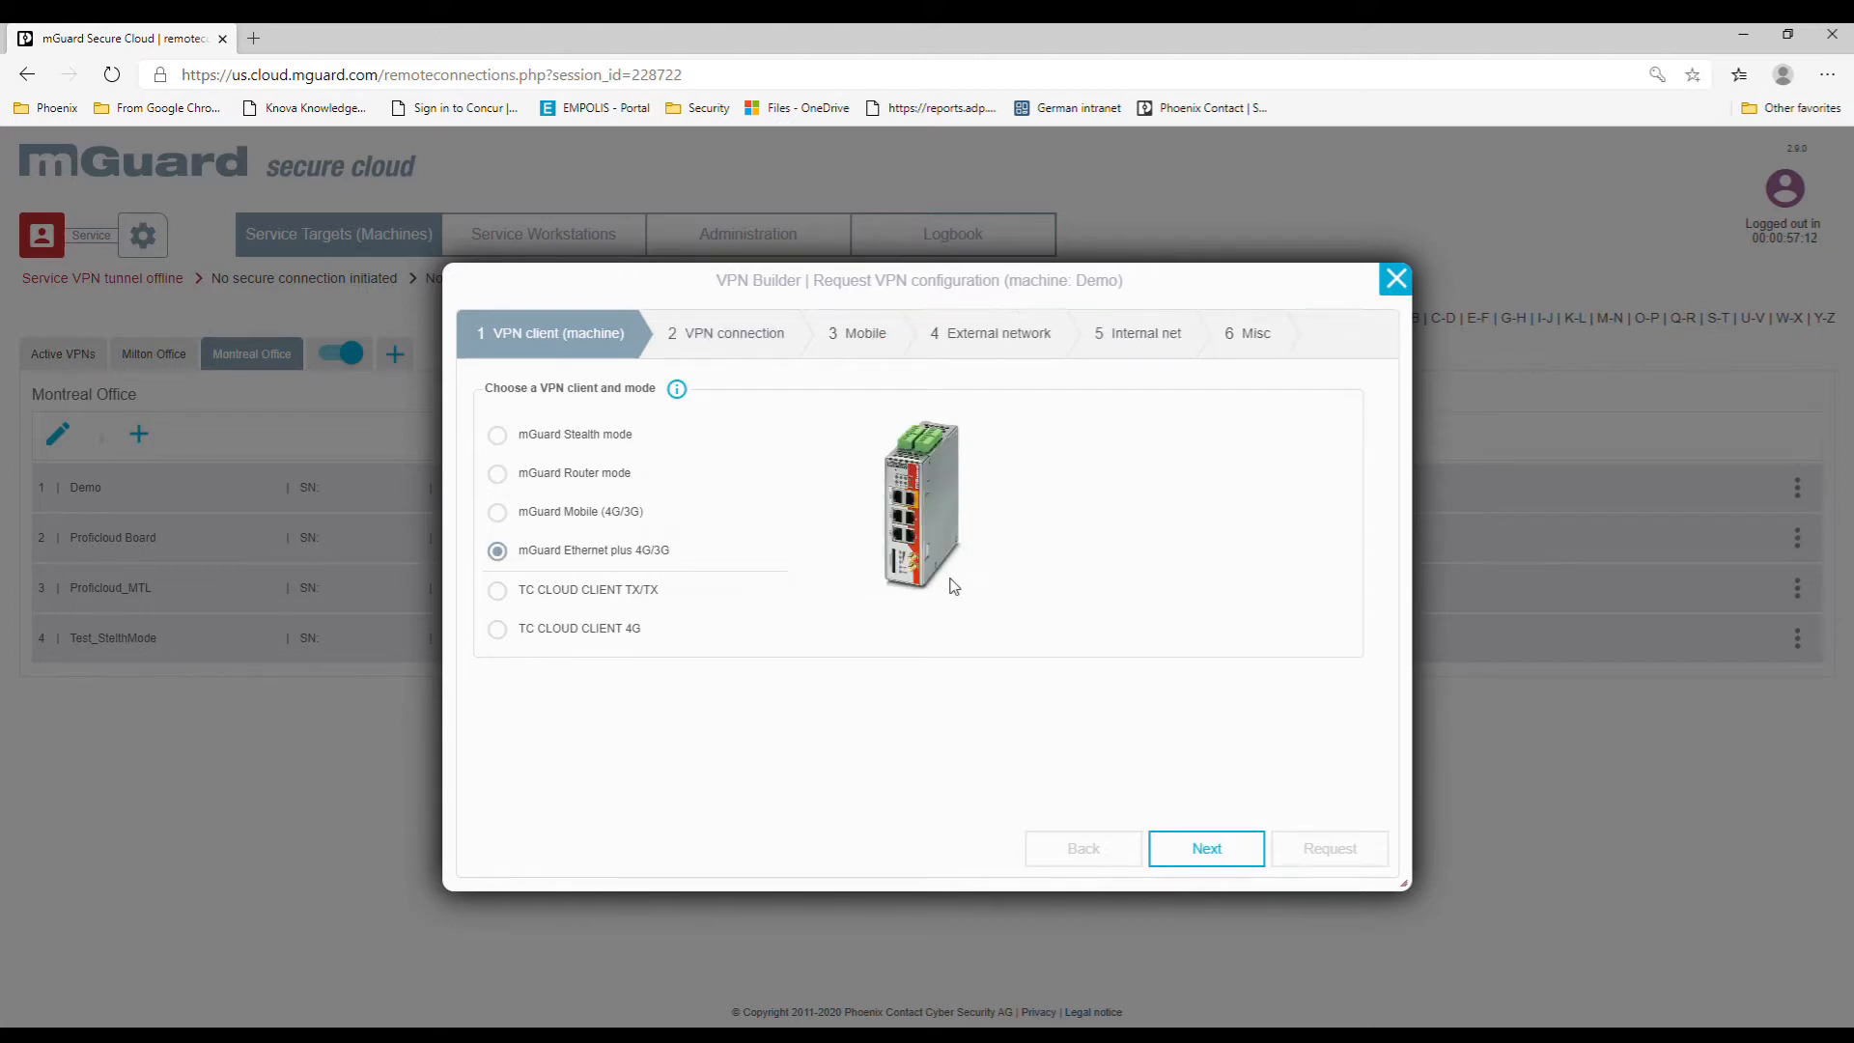
{"action": "left_click", "coordinate": [627, 523]}
{"action": "left_click", "coordinate": [607, 477]}
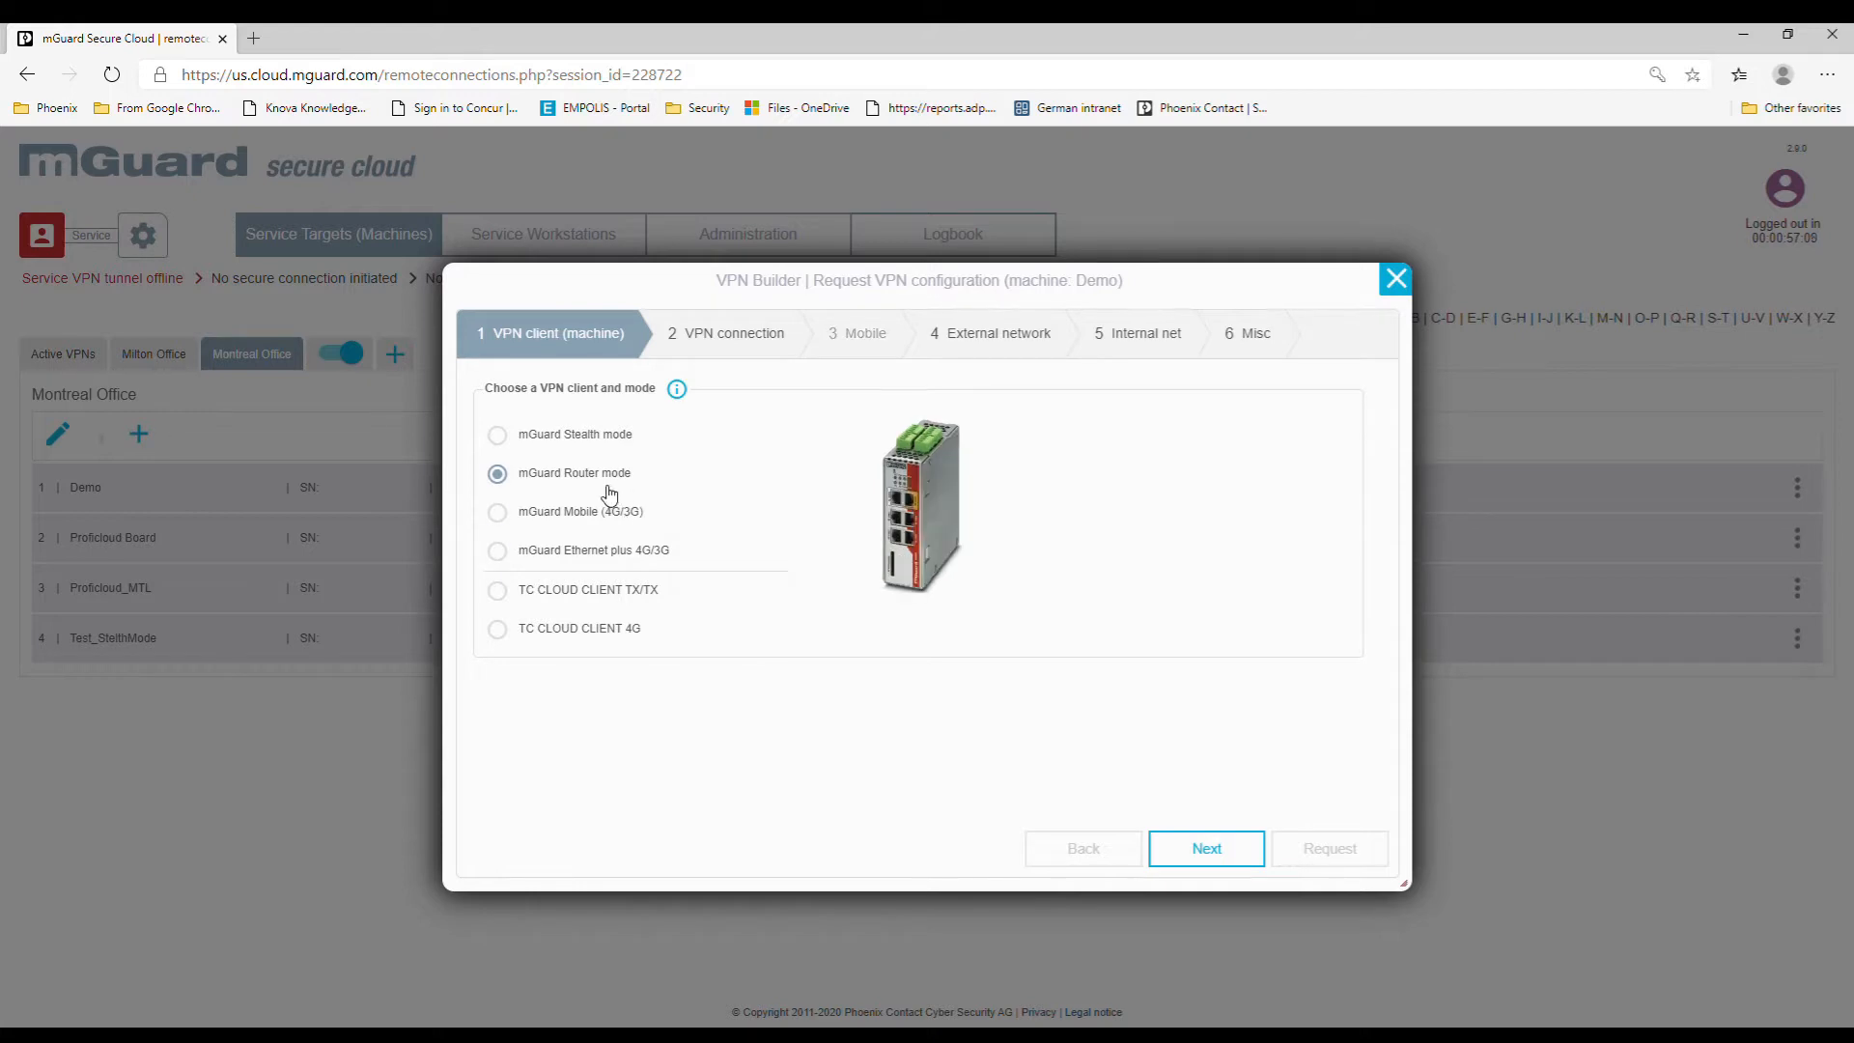
{"action": "left_click", "coordinate": [598, 515]}
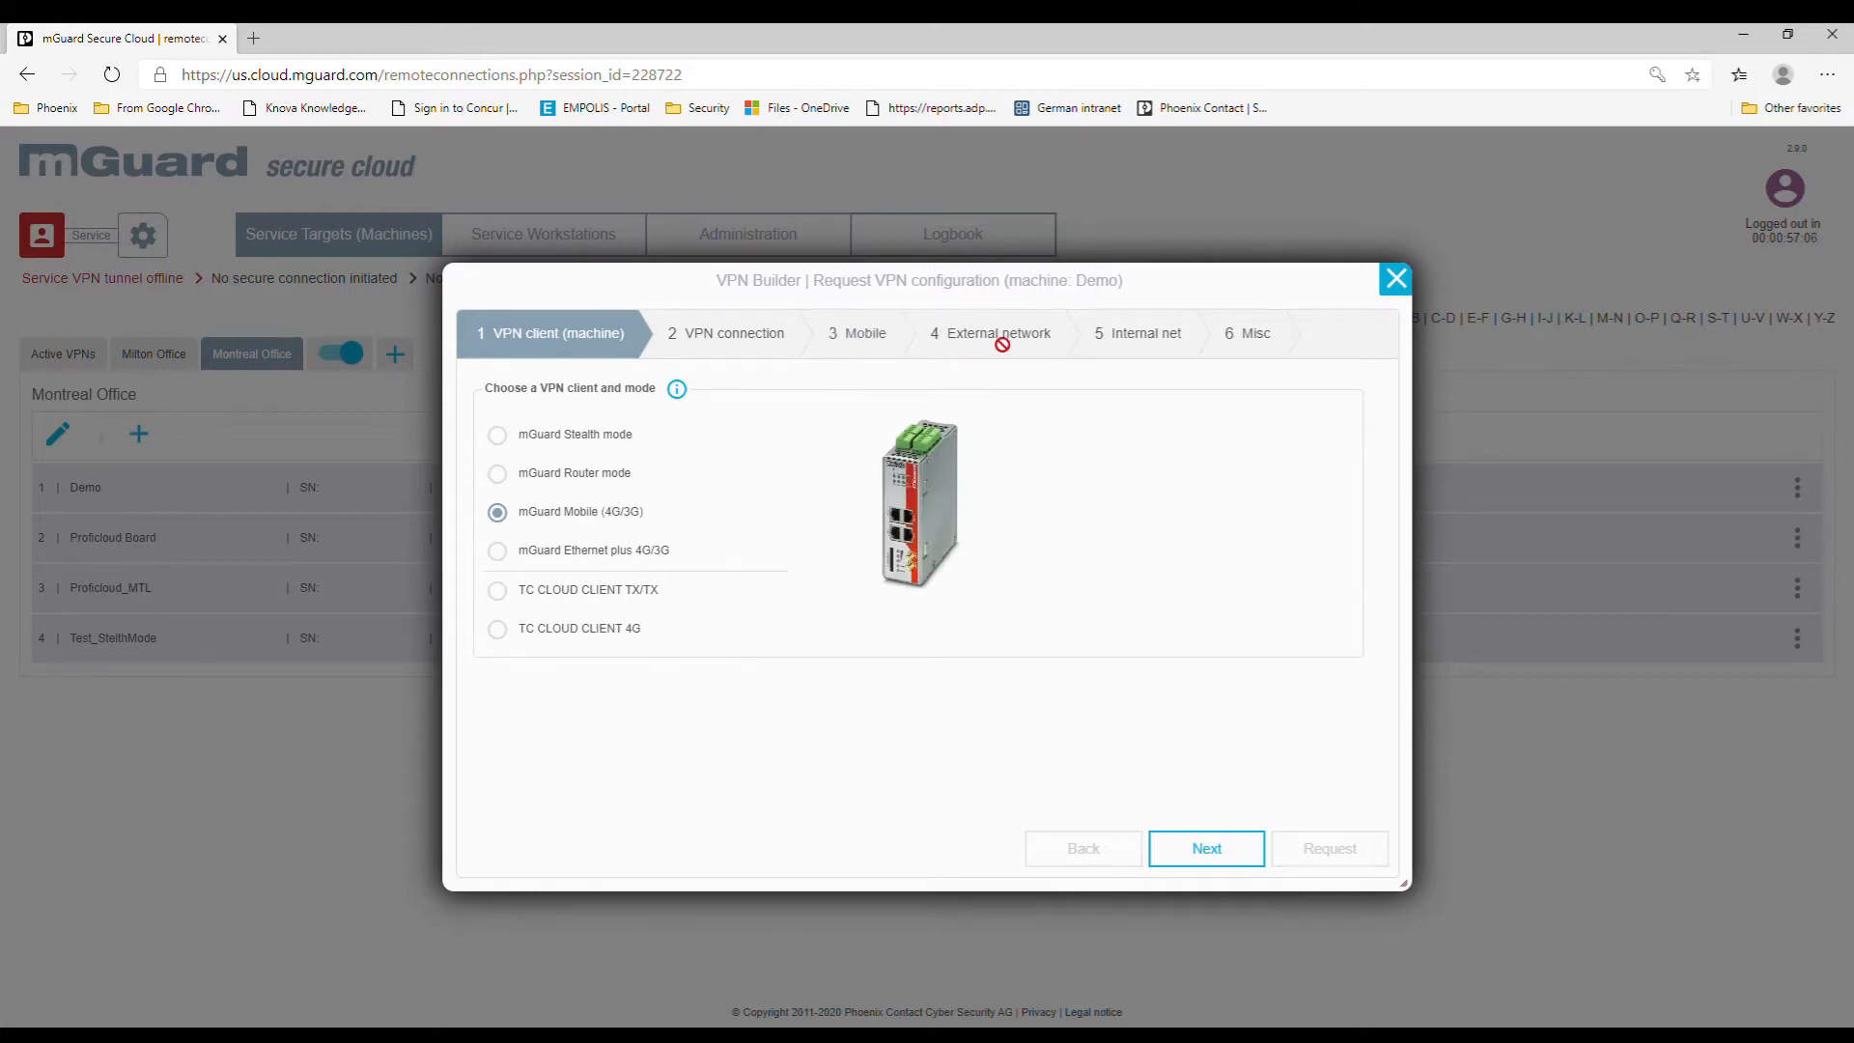
{"action": "left_click", "coordinate": [619, 550]}
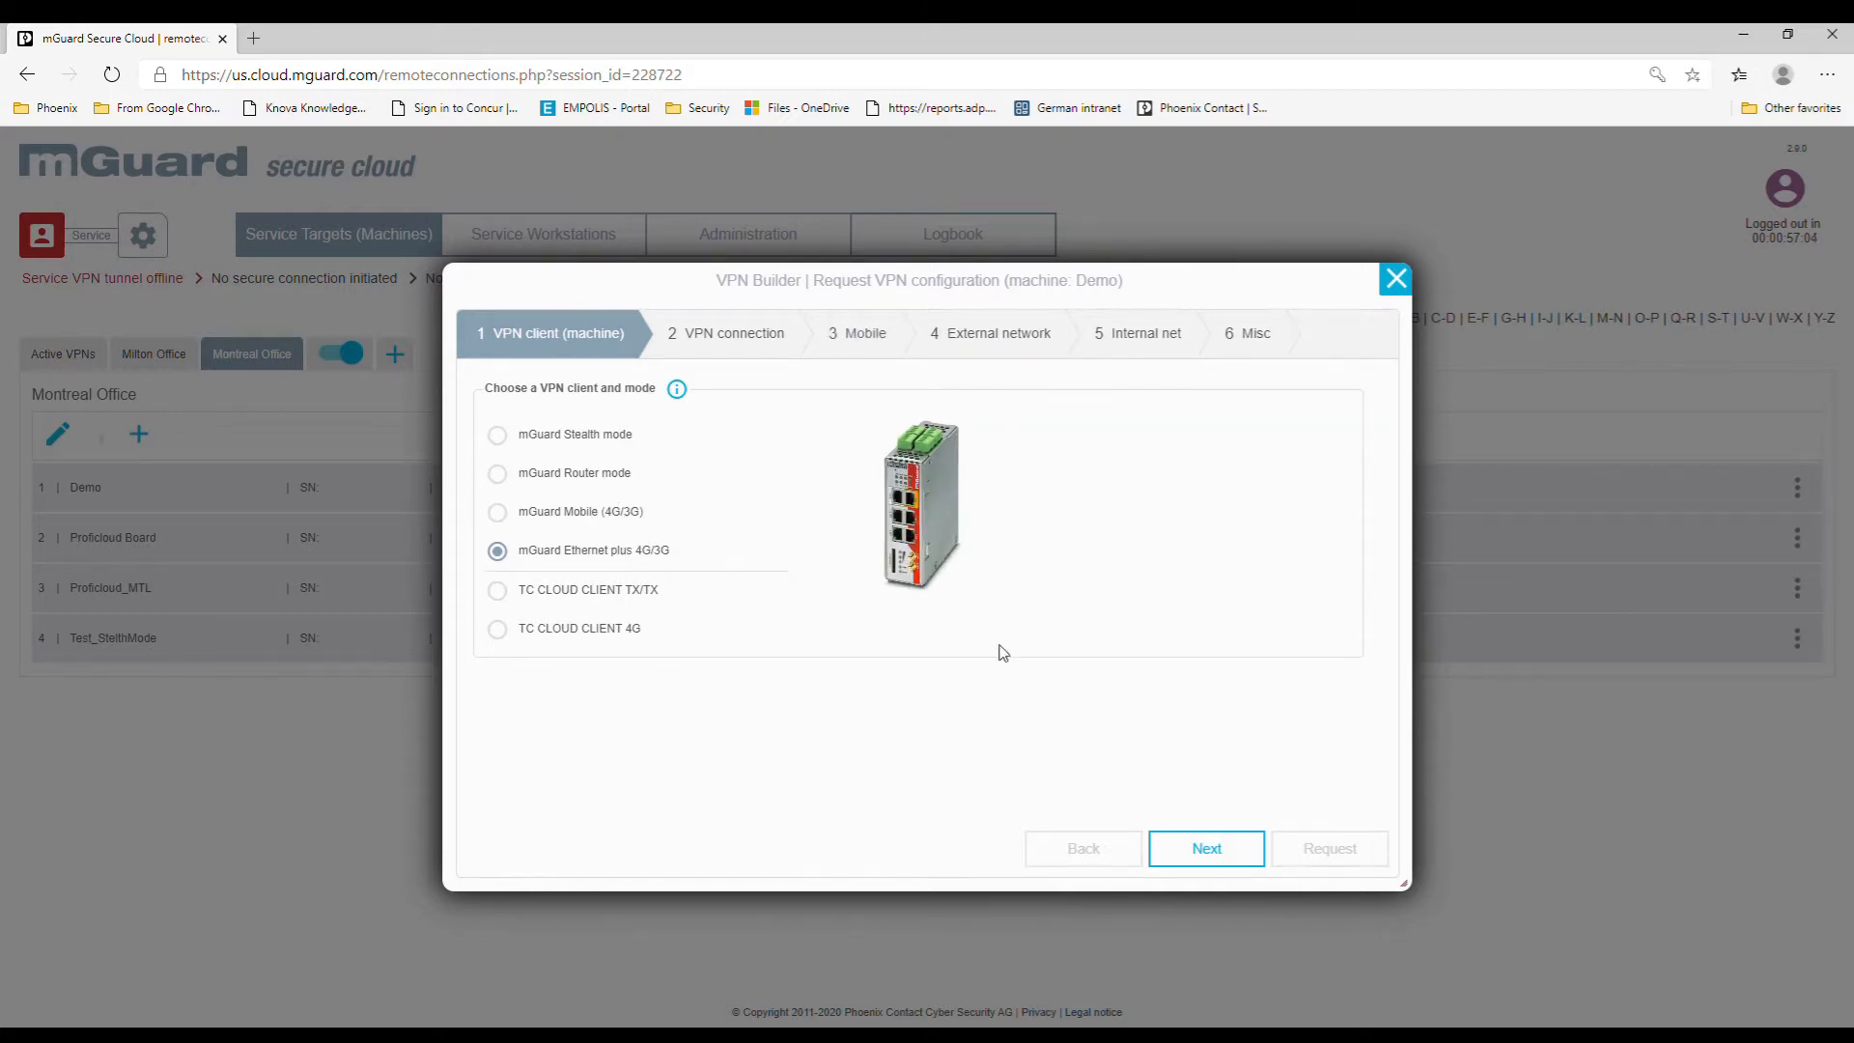
{"action": "left_click", "coordinate": [1259, 852]}
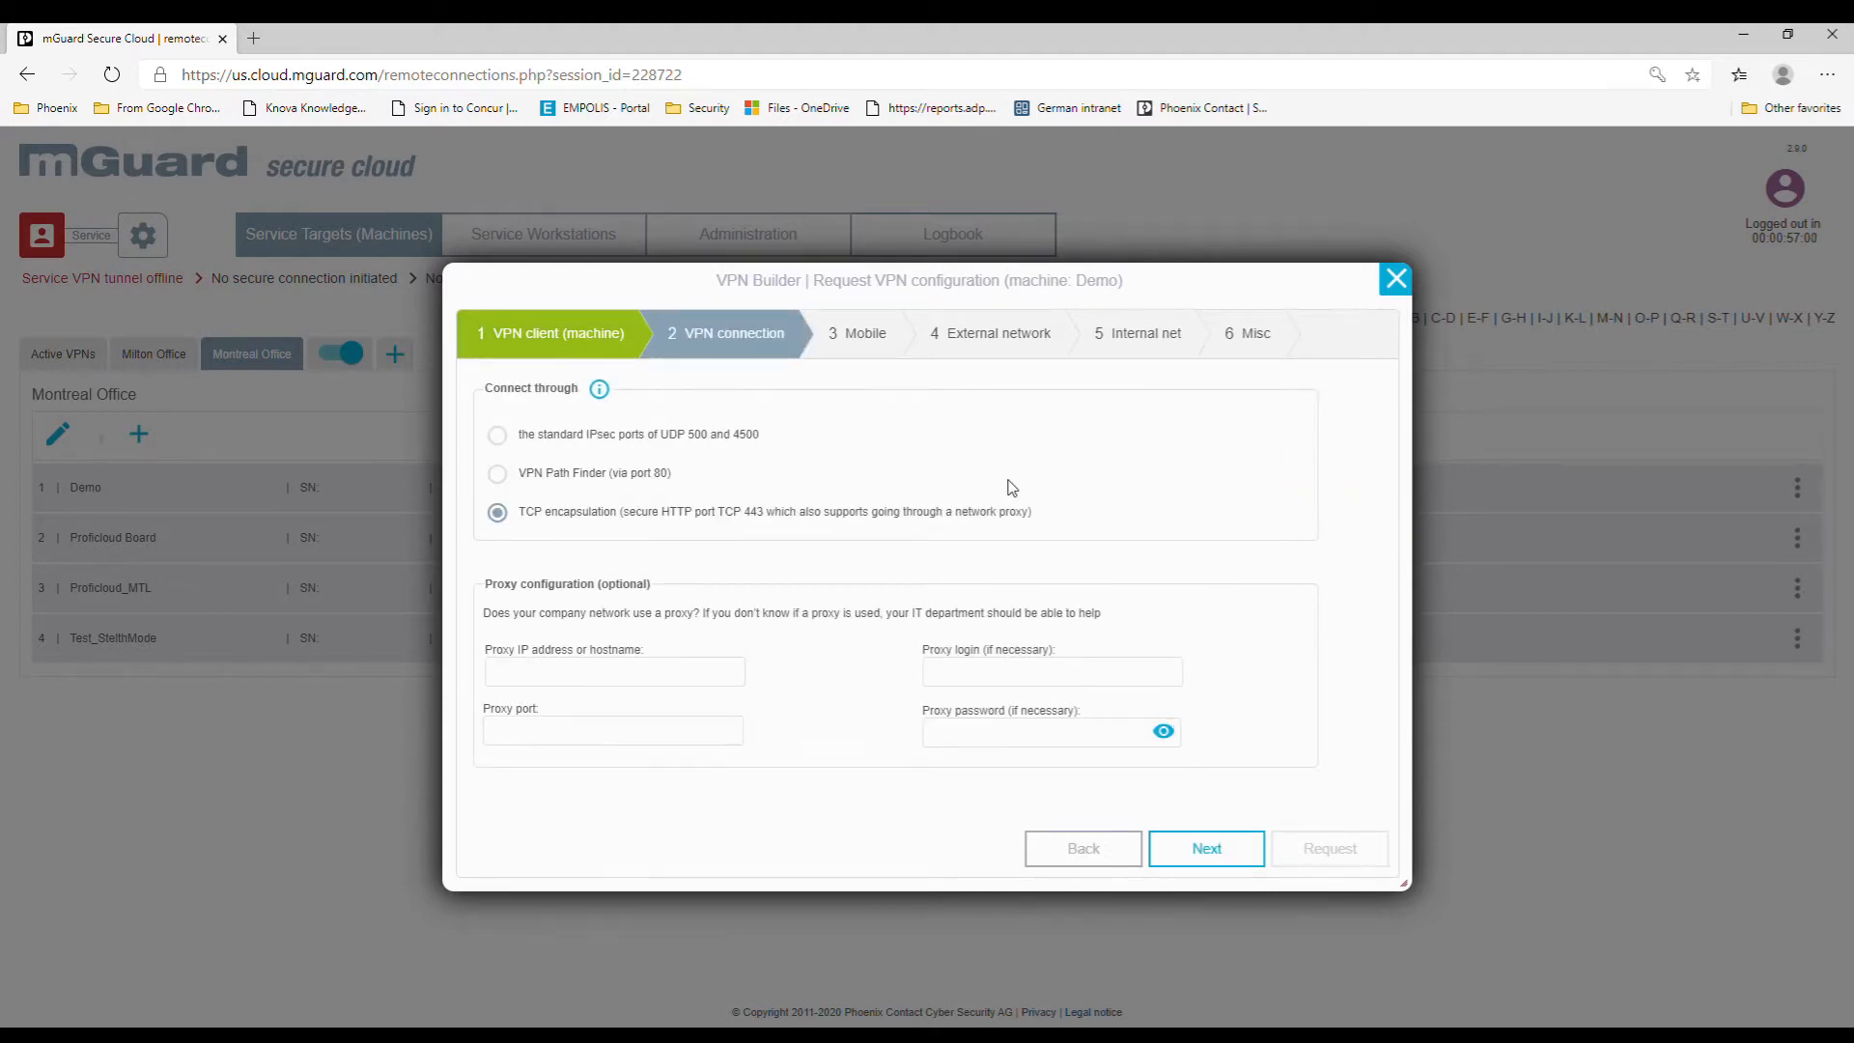
Go through the connection options and set the VPN to connect through TCP encapsulation on port 443
{"action": "left_click", "coordinate": [702, 439]}
{"action": "left_click", "coordinate": [654, 474]}
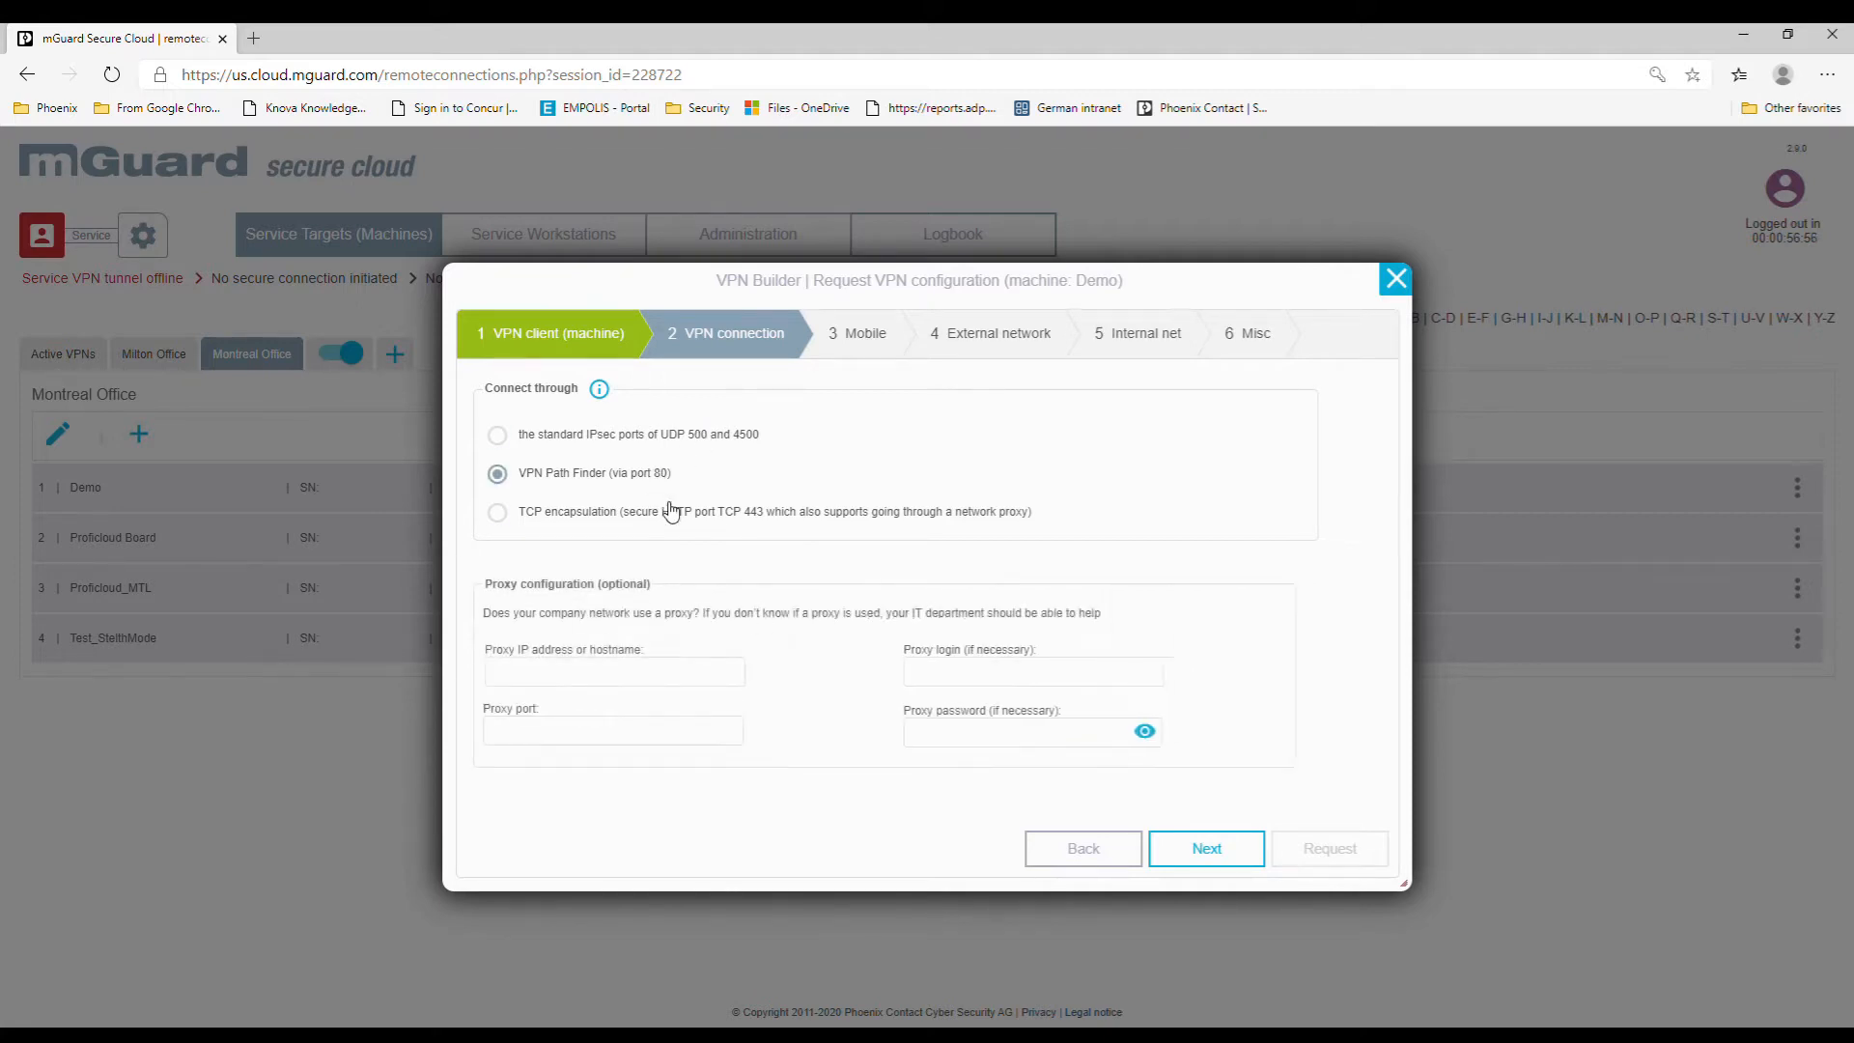
{"action": "left_click", "coordinate": [717, 520]}
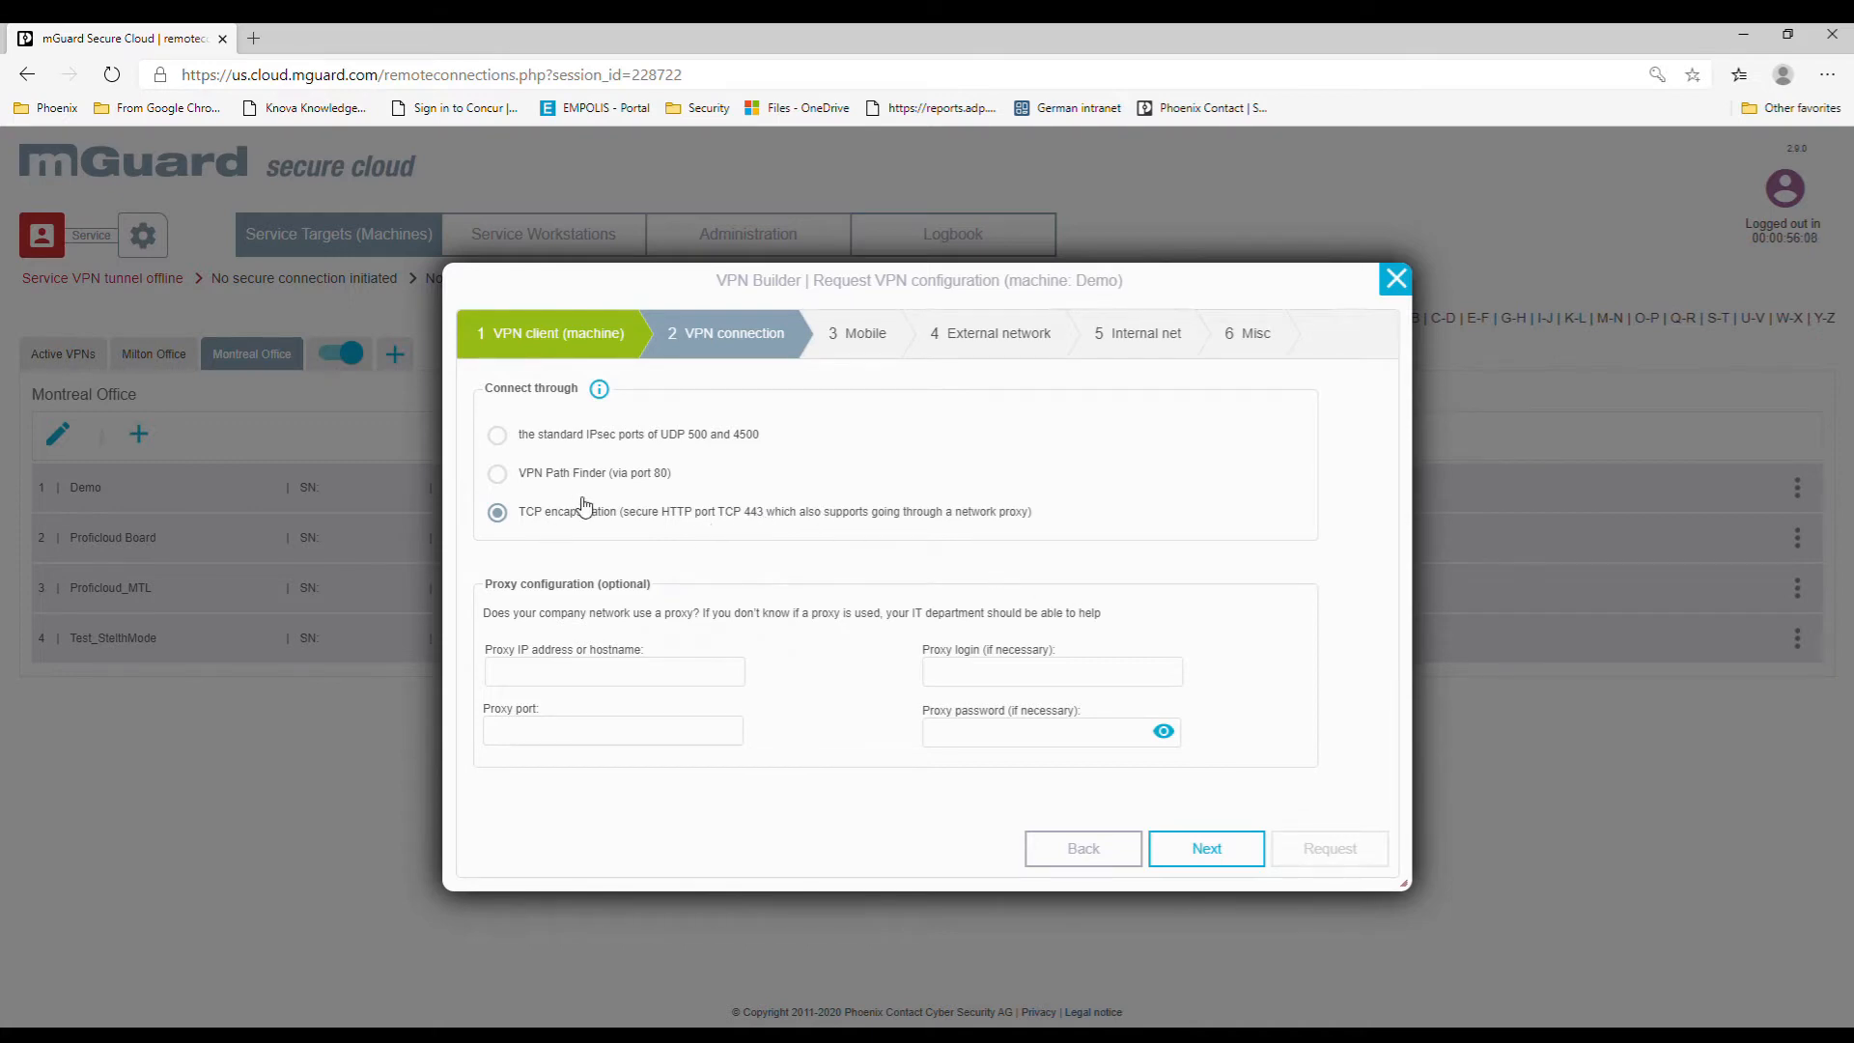
Advance to the internal network configuration, keeping the generic 4G/3G/GSM provider and dynamic IP address (DHCP) settings
{"action": "left_click", "coordinate": [1242, 856]}
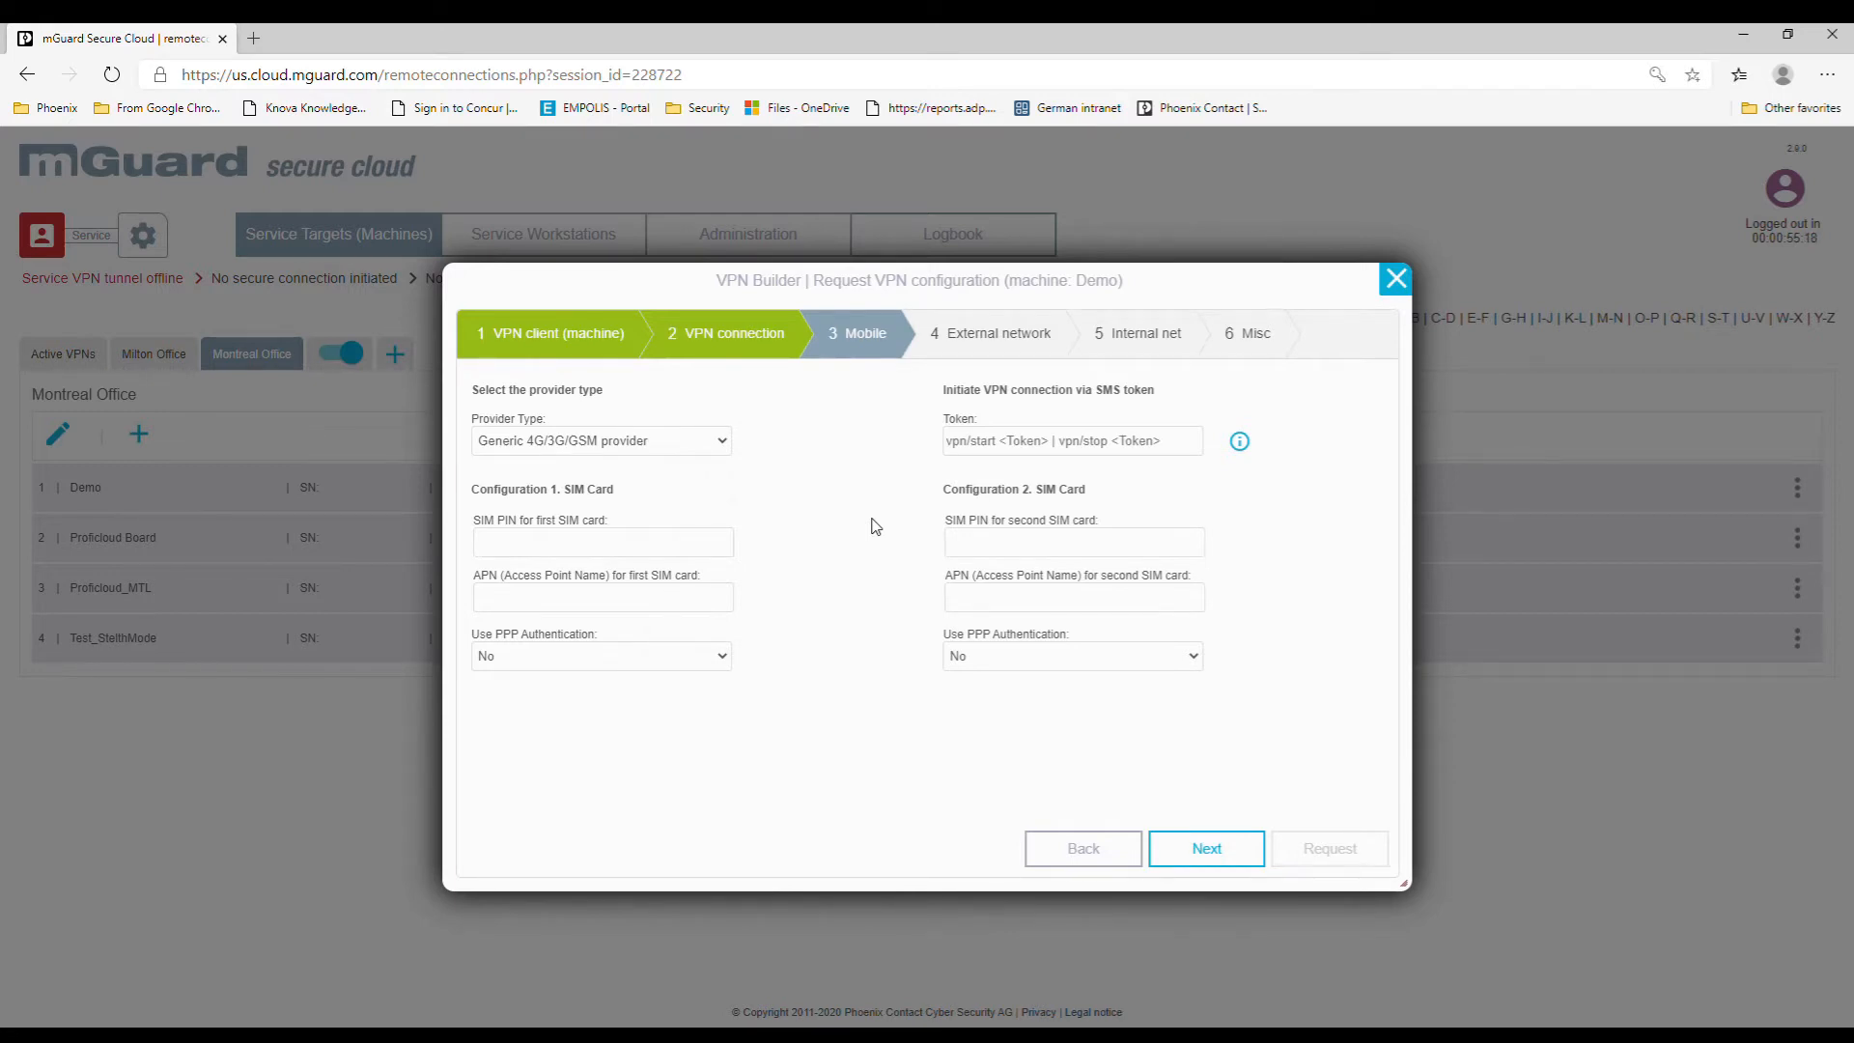
{"action": "left_click", "coordinate": [1205, 848]}
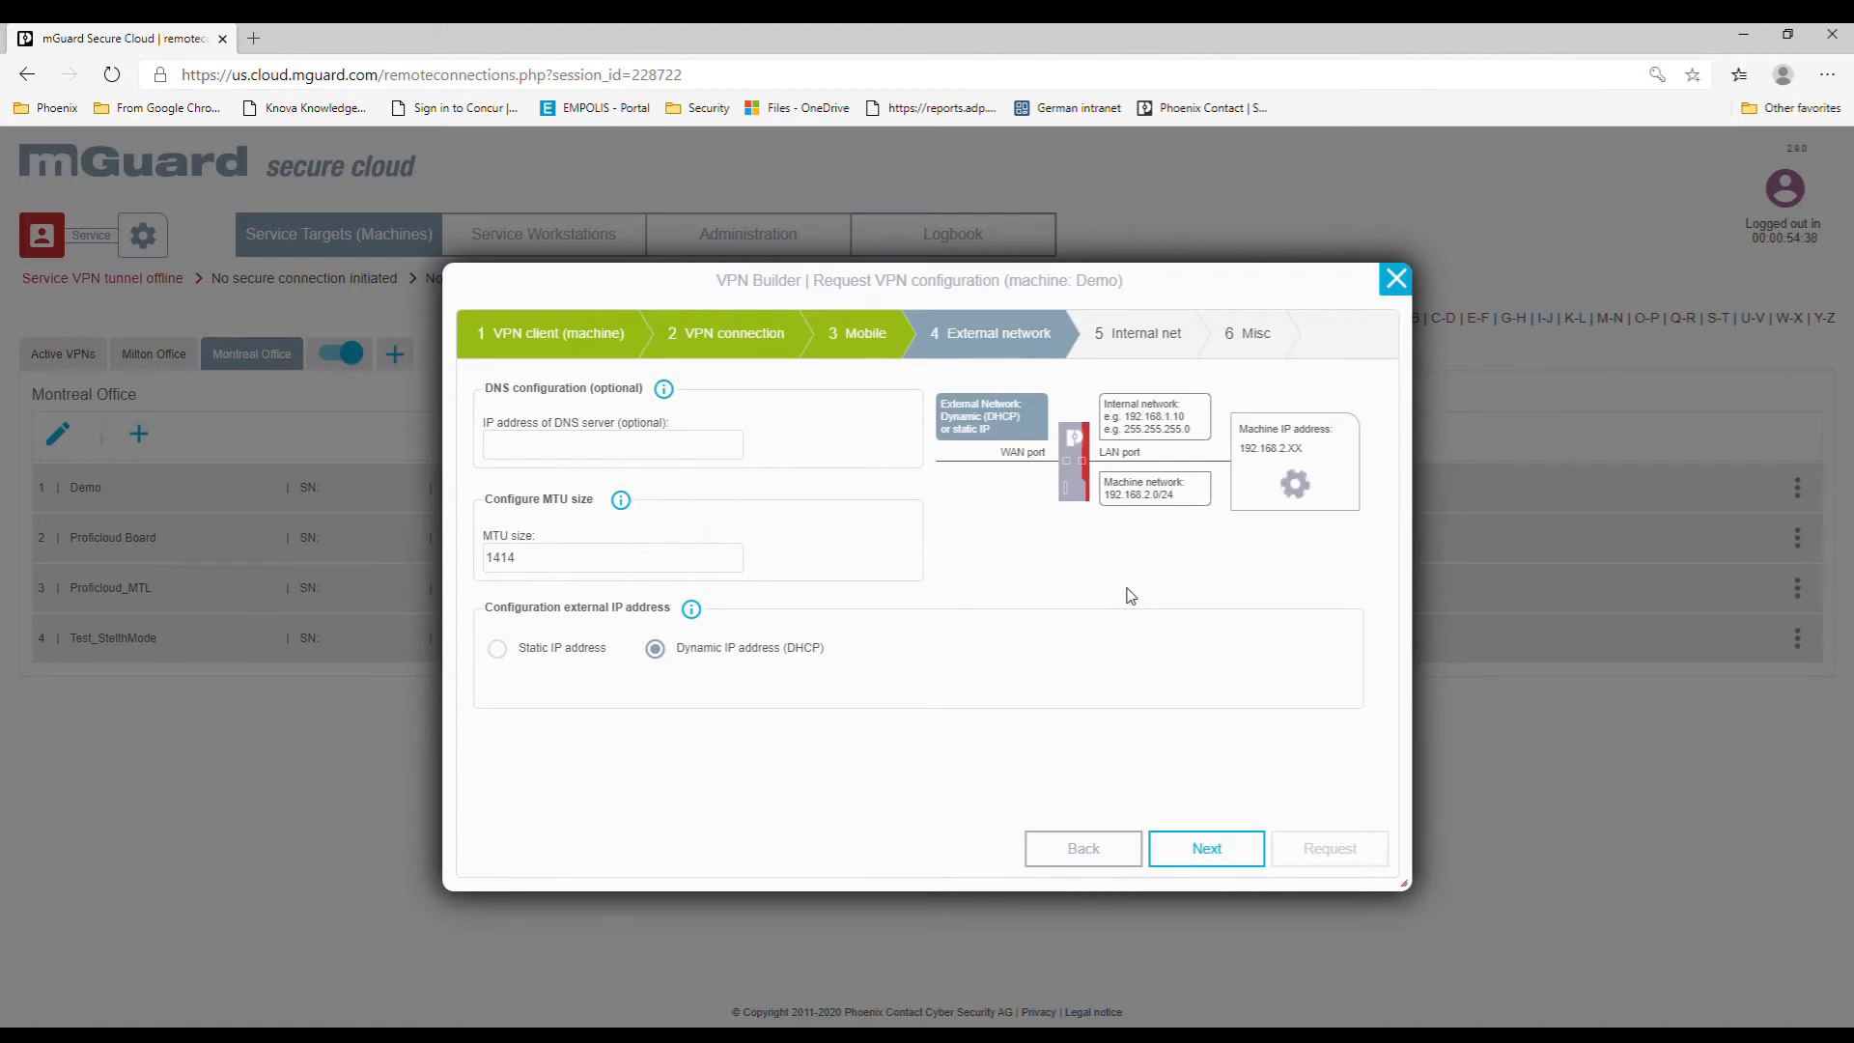
{"action": "left_click", "coordinate": [1223, 855]}
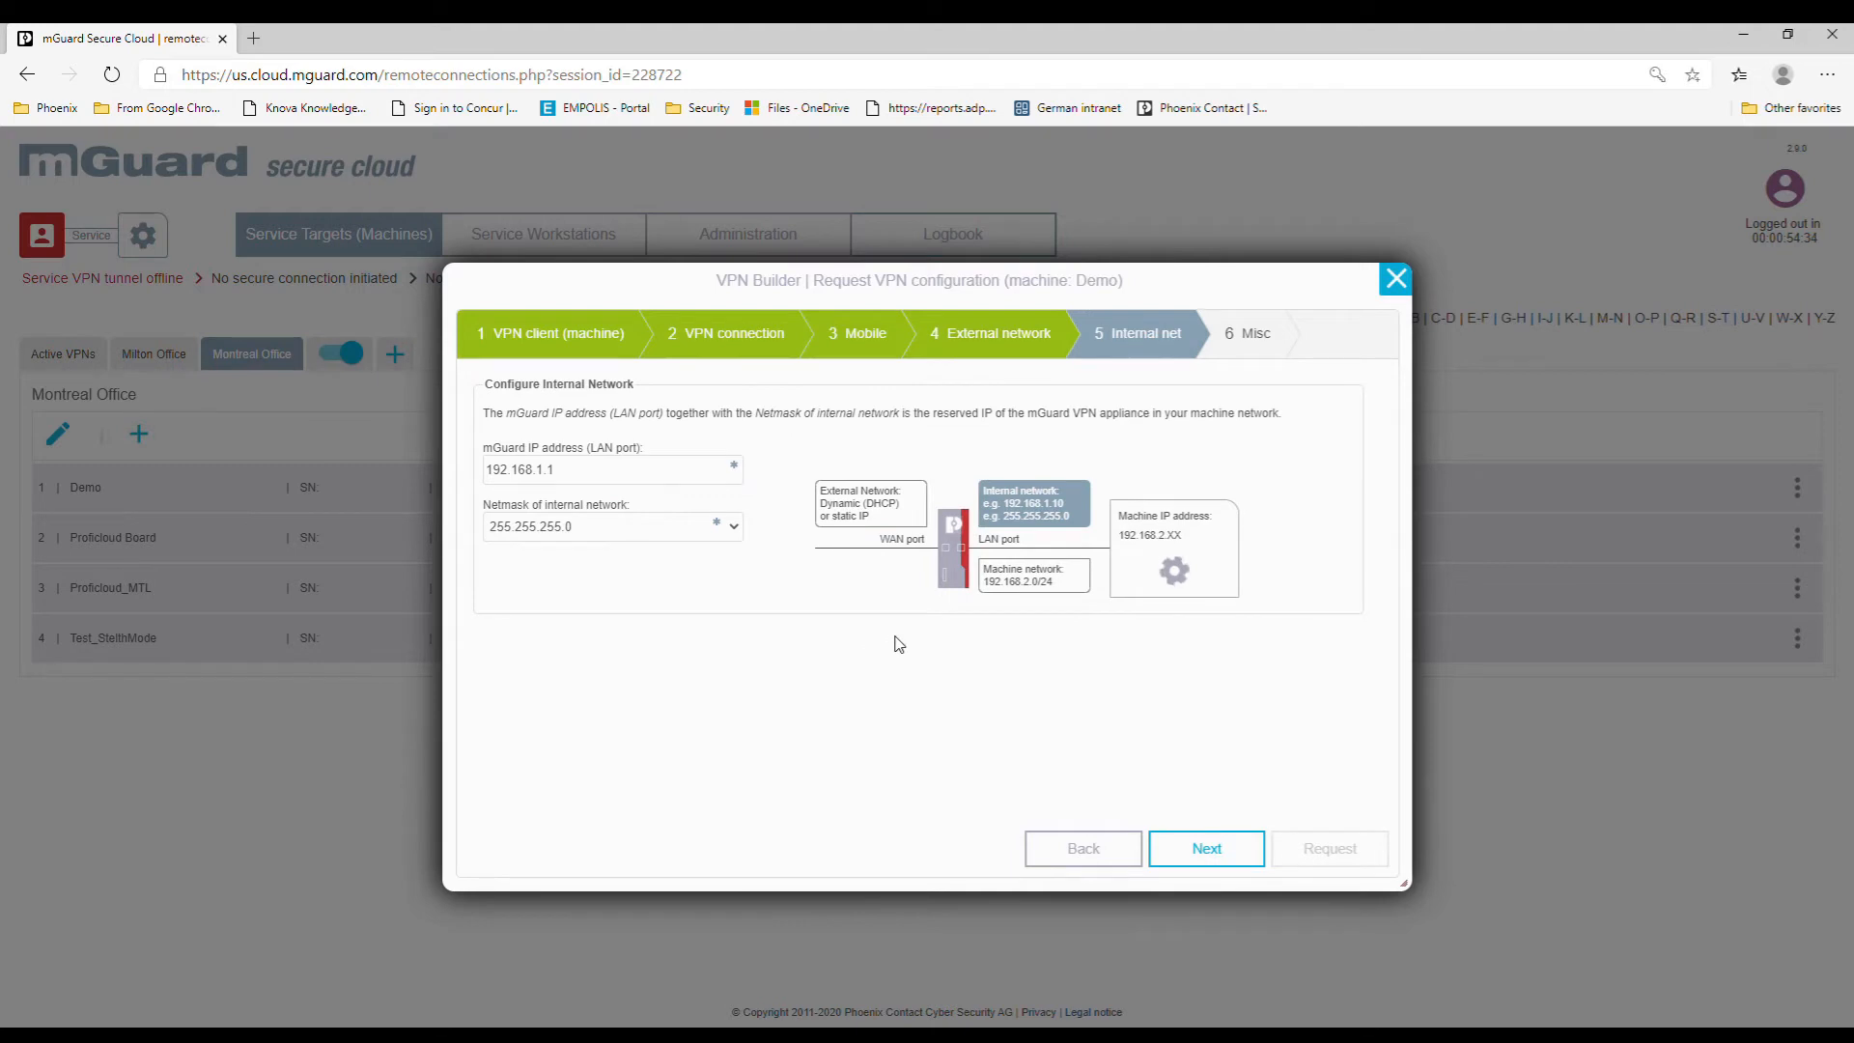
Review the internal network's LAN port address and machine network, keep 192.168.1.1 with netmask 255.255.255.0, and continue to the miscellaneous settings
{"action": "left_click_drag", "start_coordinate": [585, 486], "coordinate": [488, 478]}
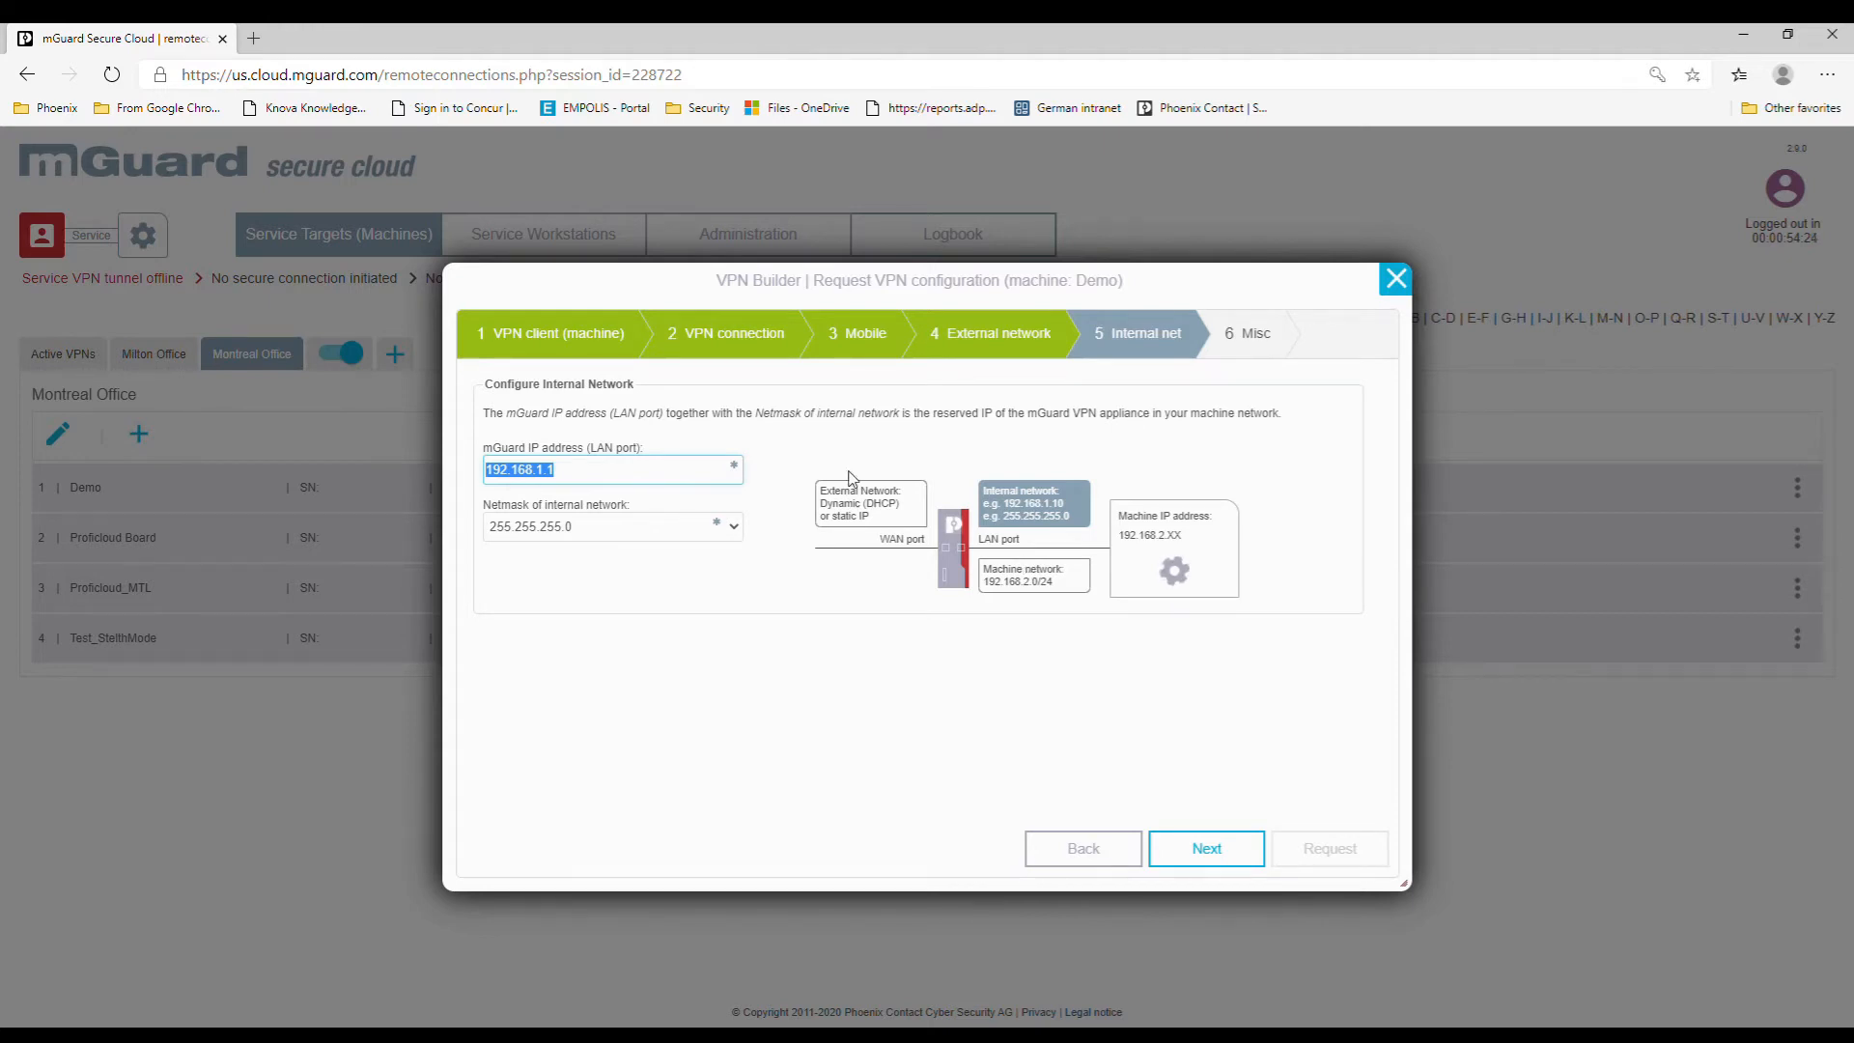
{"action": "mouse_move", "coordinate": [590, 477]}
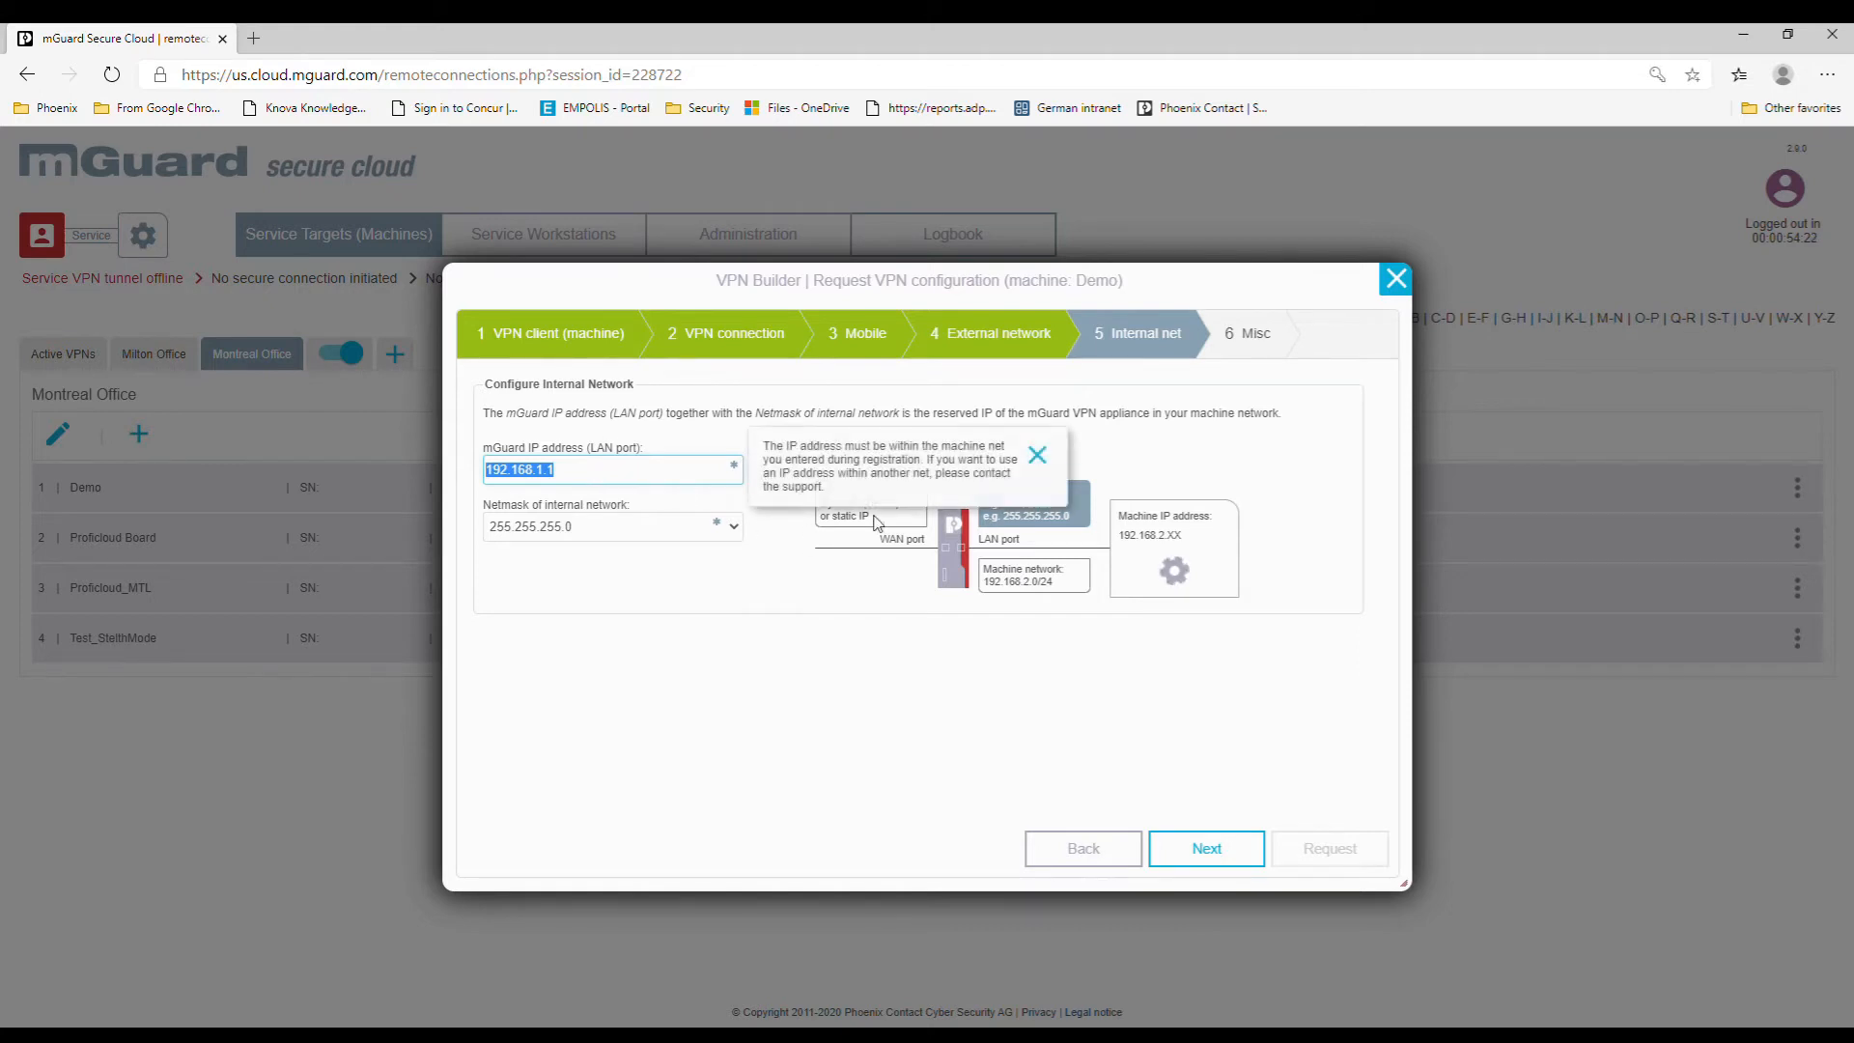
{"action": "left_click", "coordinate": [1037, 455]}
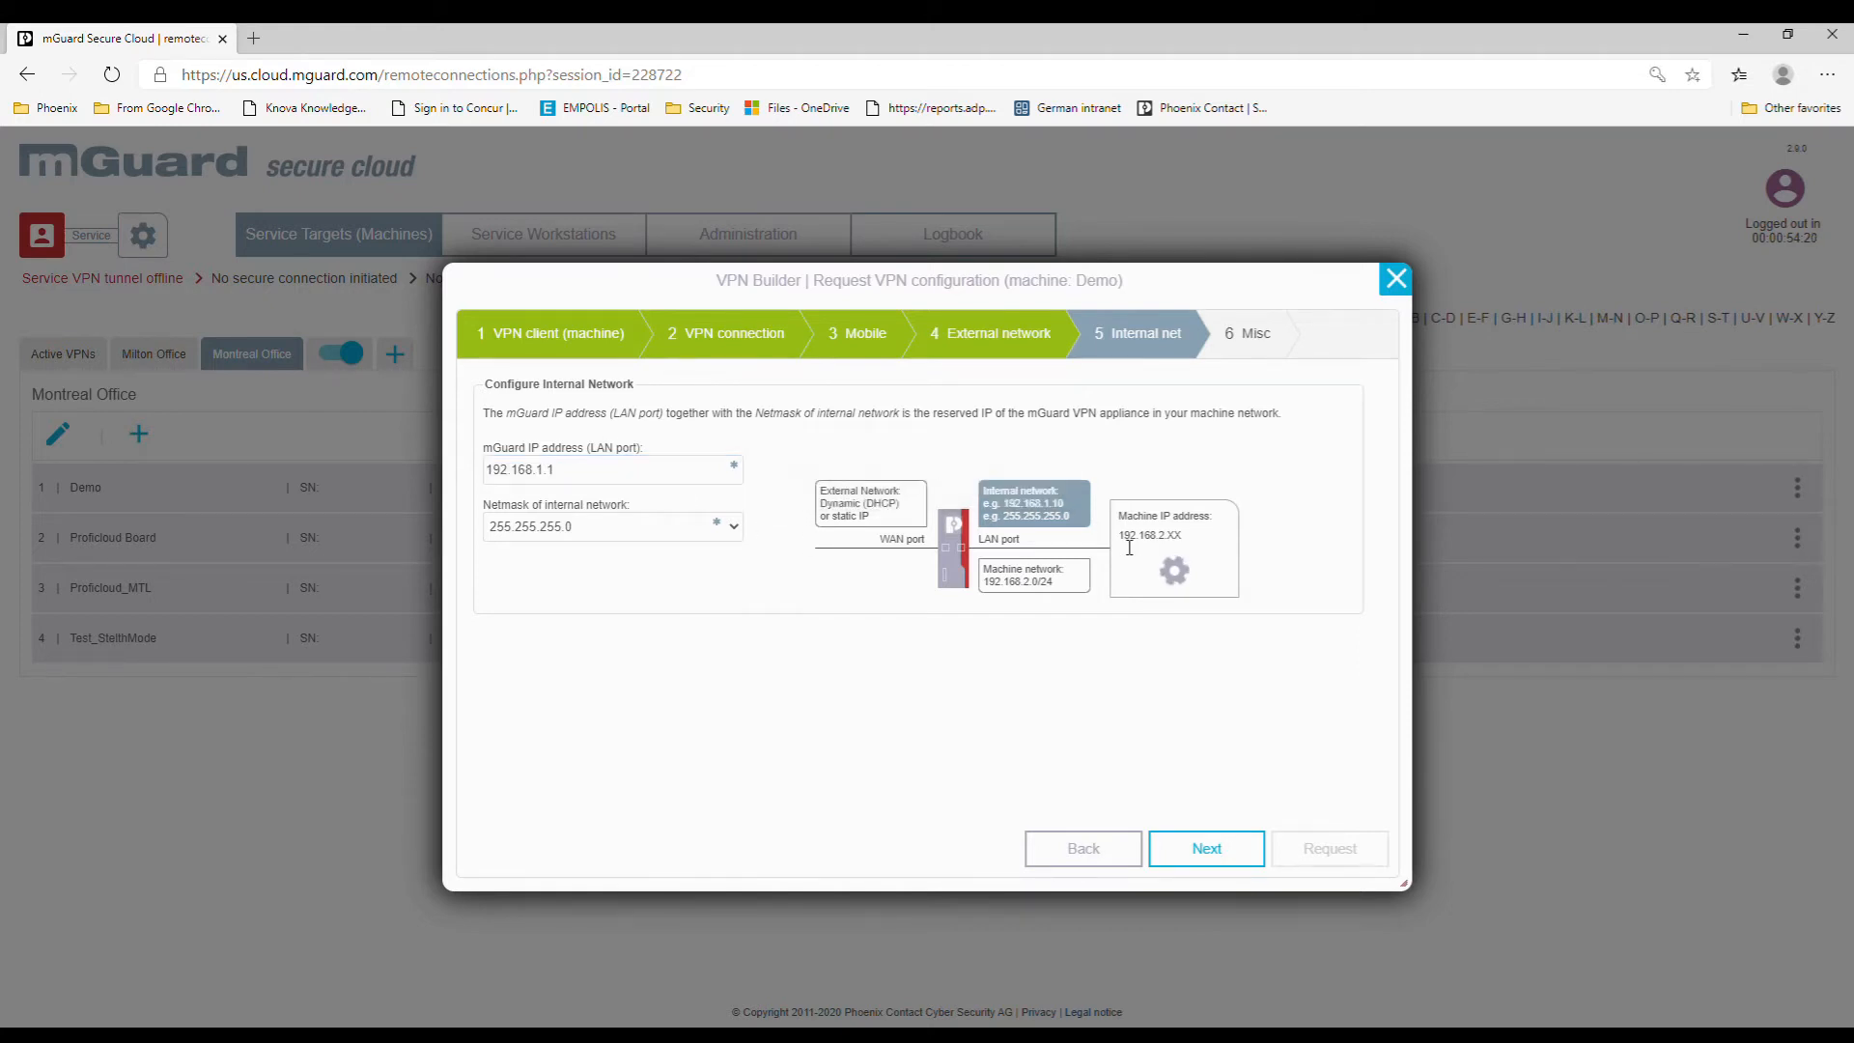
{"action": "left_click_drag", "start_coordinate": [1120, 537], "coordinate": [1170, 542]}
{"action": "left_click", "coordinate": [1201, 851]}
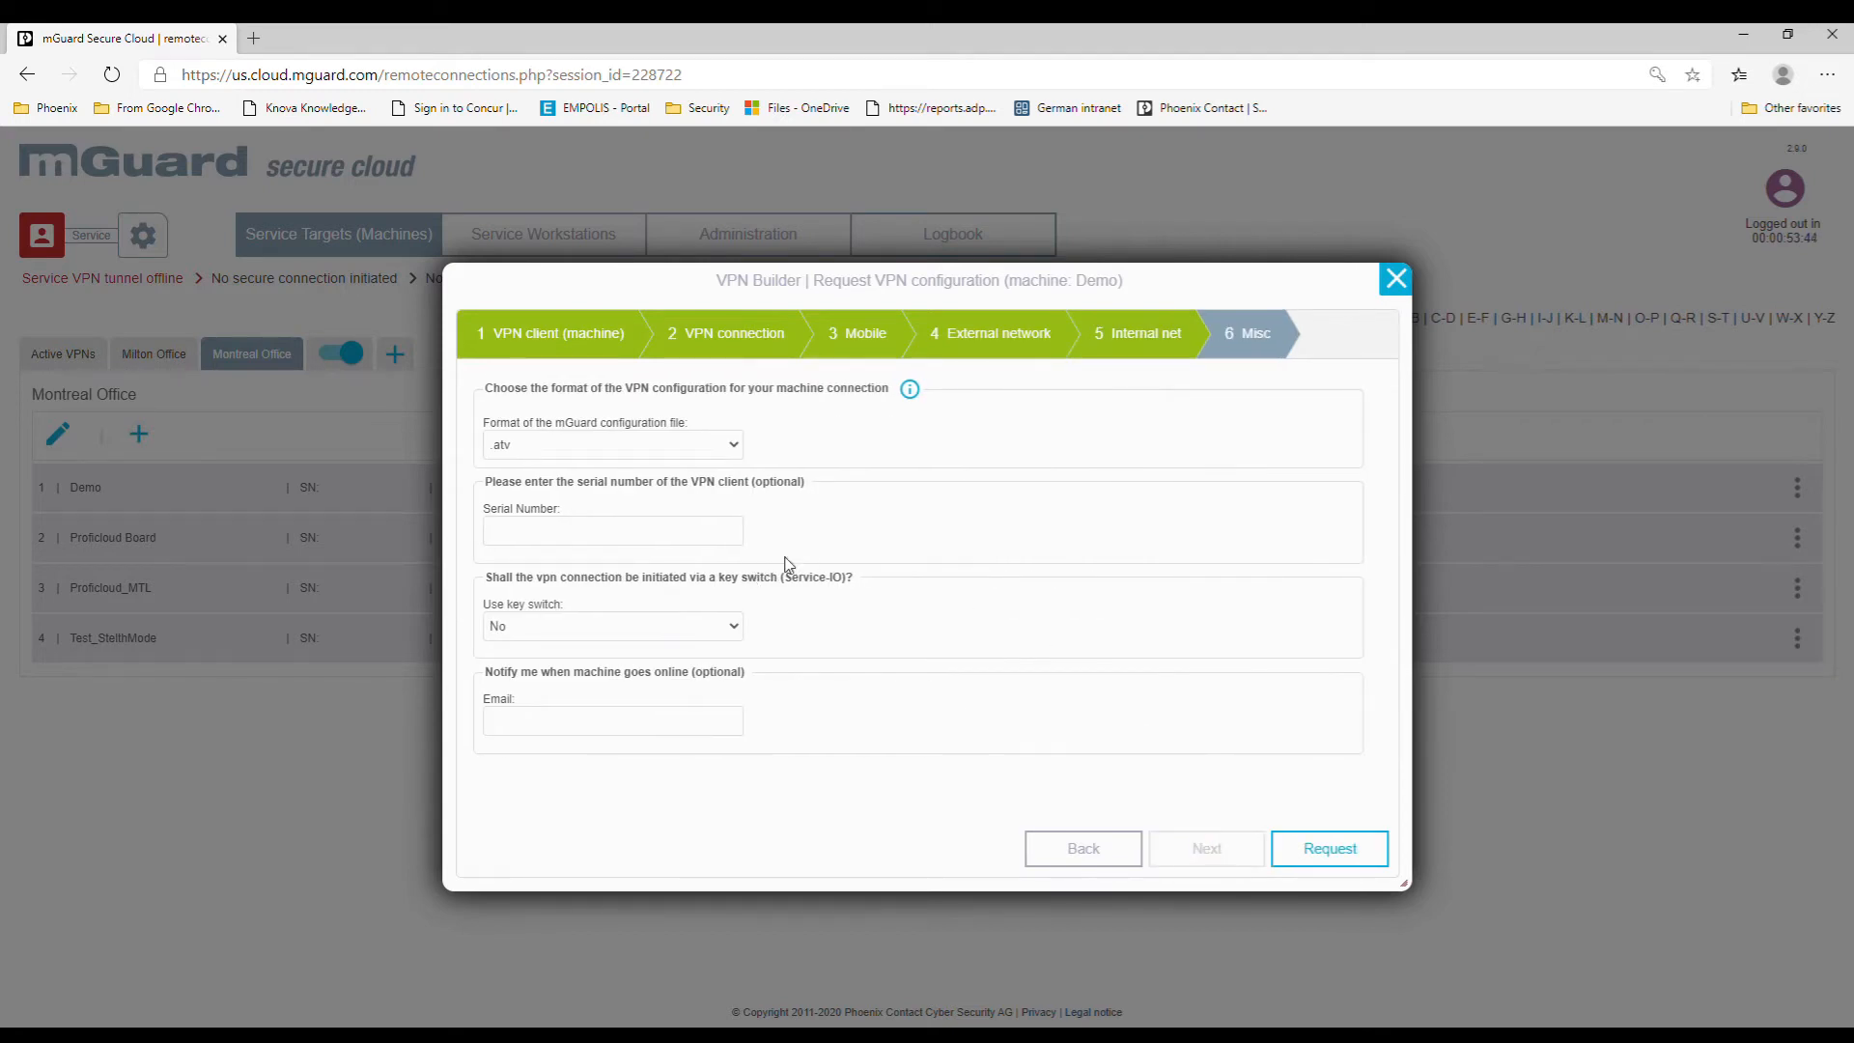
Keep the .atv file format, enable the key switch, request the VPN configuration for the Demo machine, and dismiss the download dialog
{"action": "left_click", "coordinate": [734, 453]}
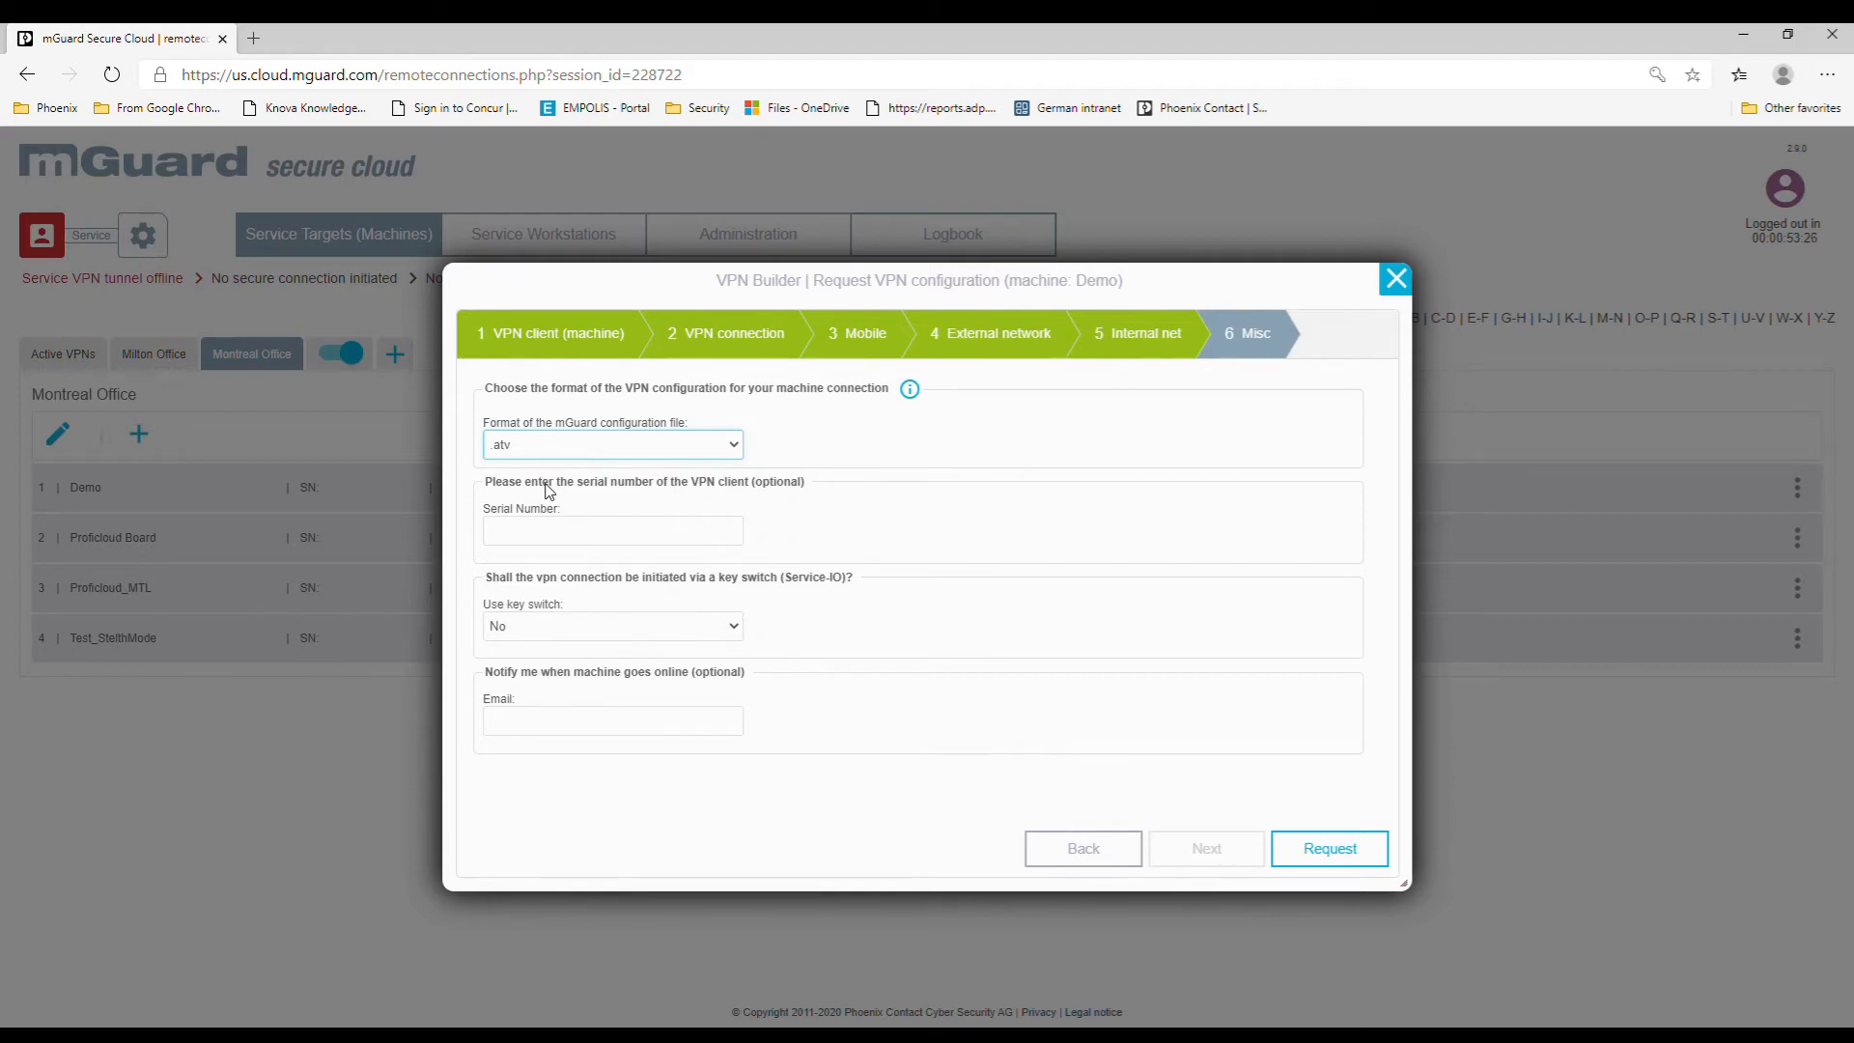
{"action": "left_click", "coordinate": [854, 540]}
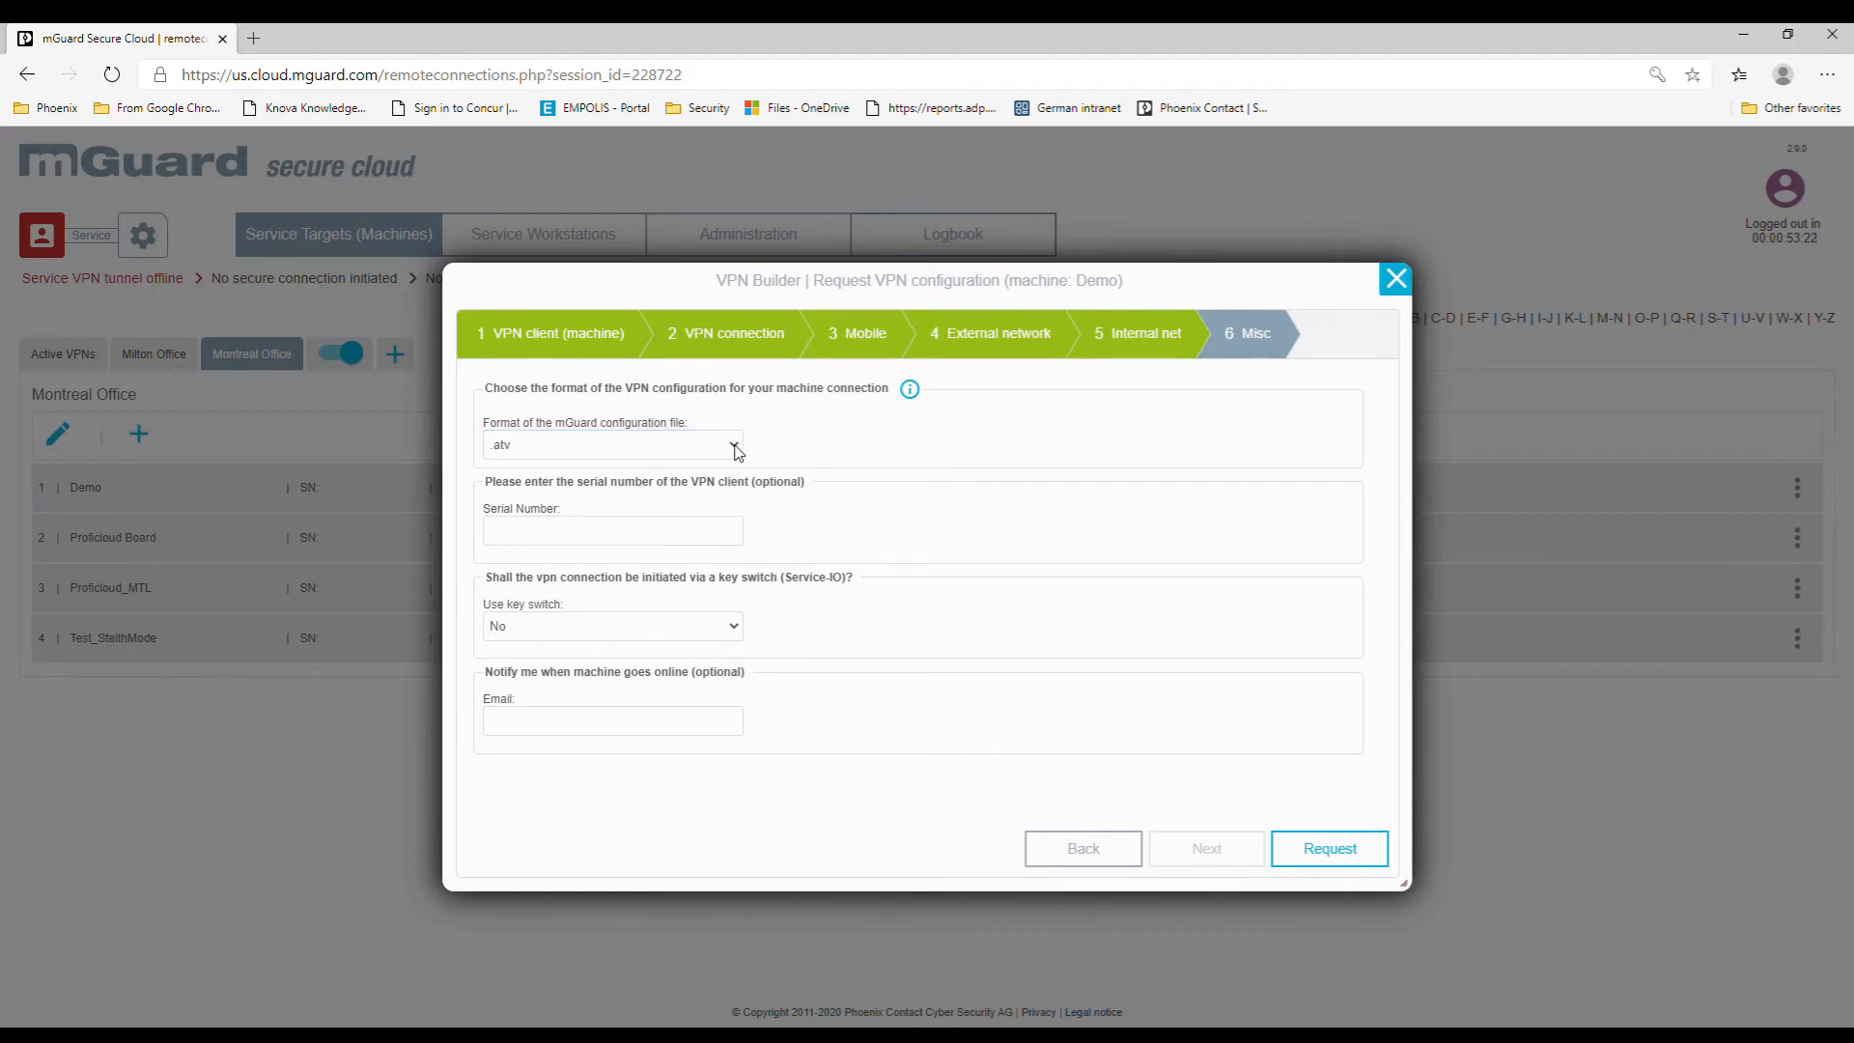
{"action": "left_click", "coordinate": [727, 635]}
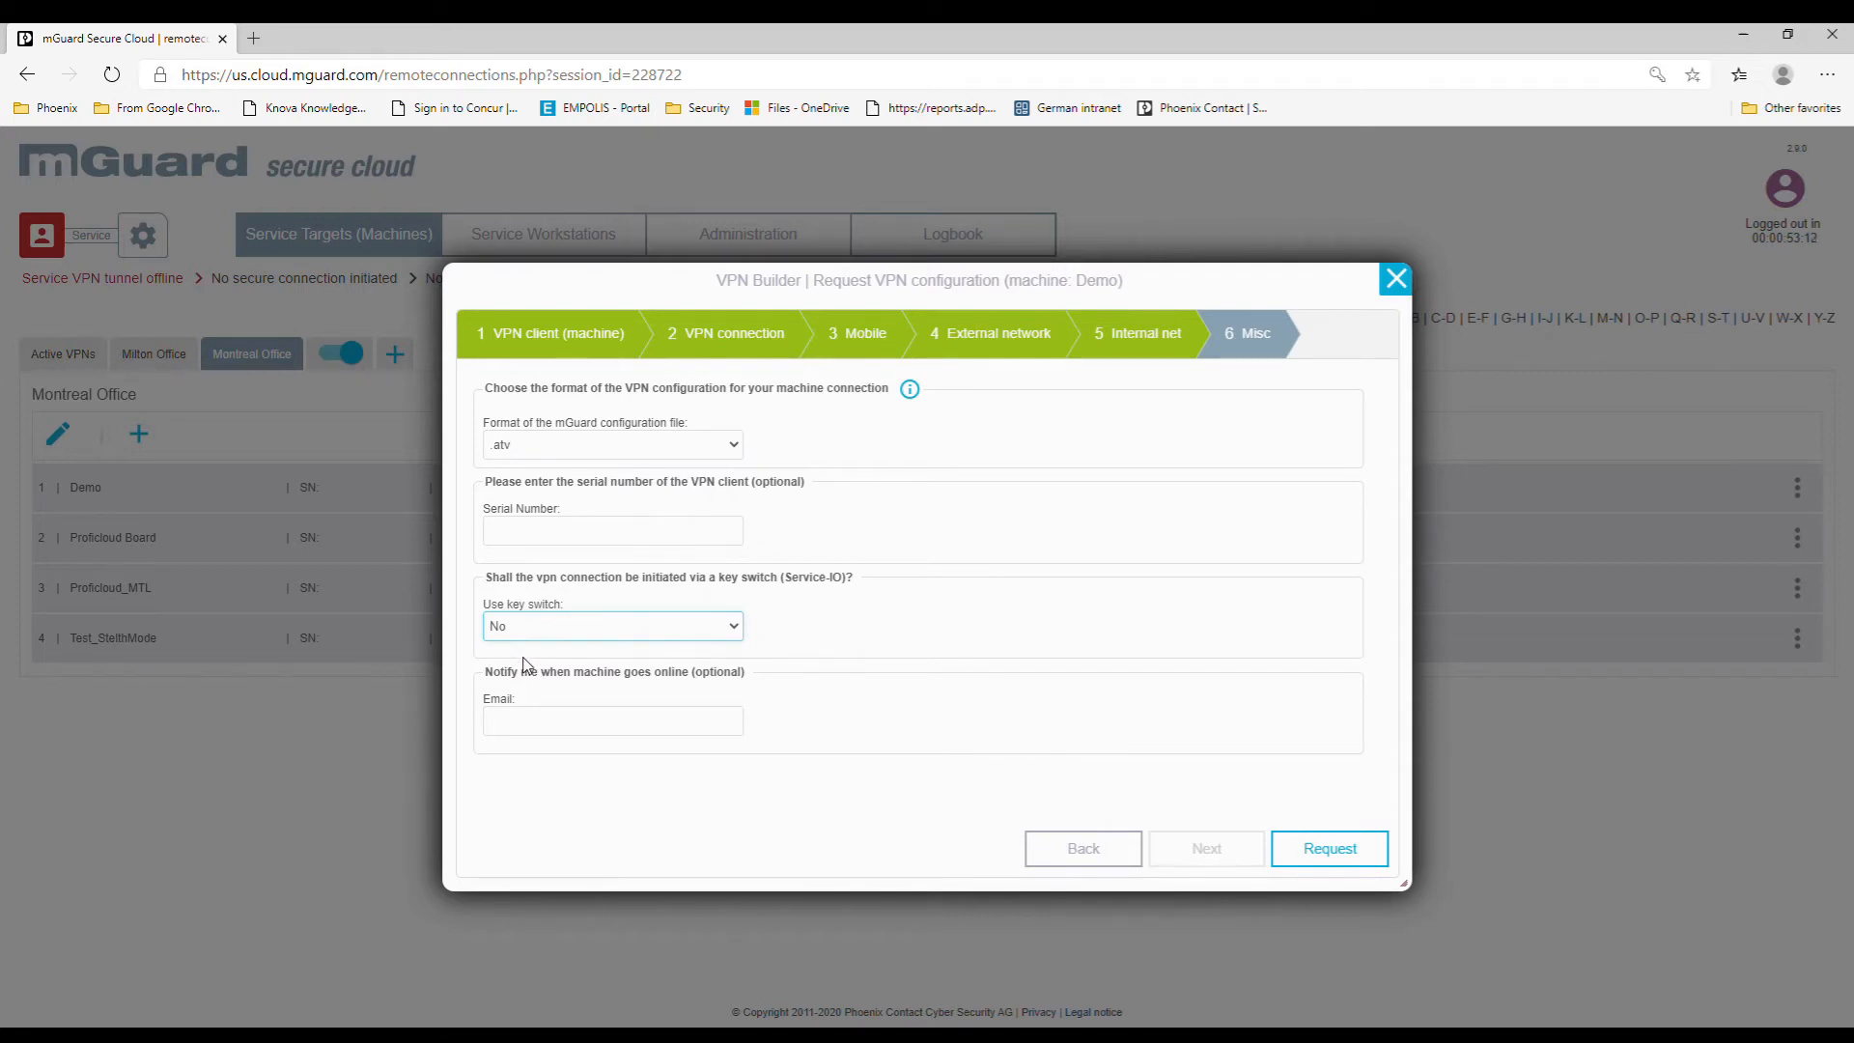
{"action": "key", "text": "Down"}
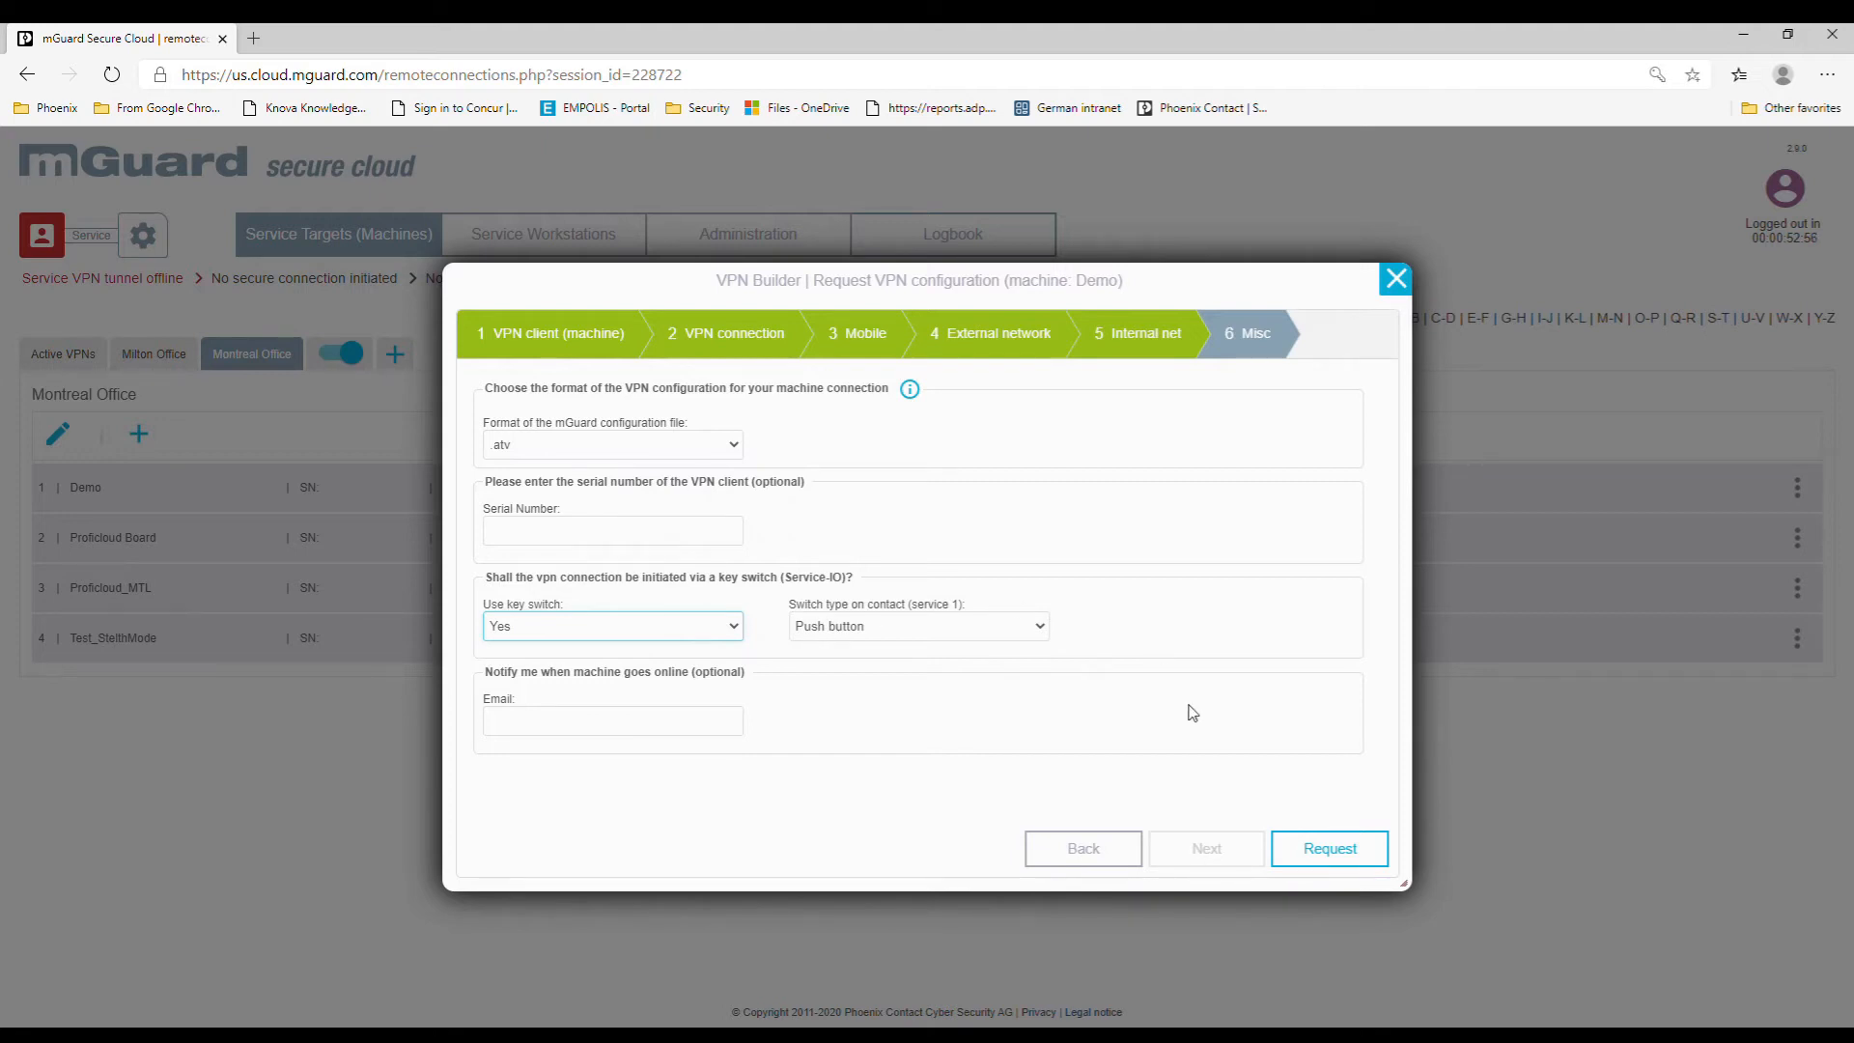
{"action": "left_click", "coordinate": [1330, 850]}
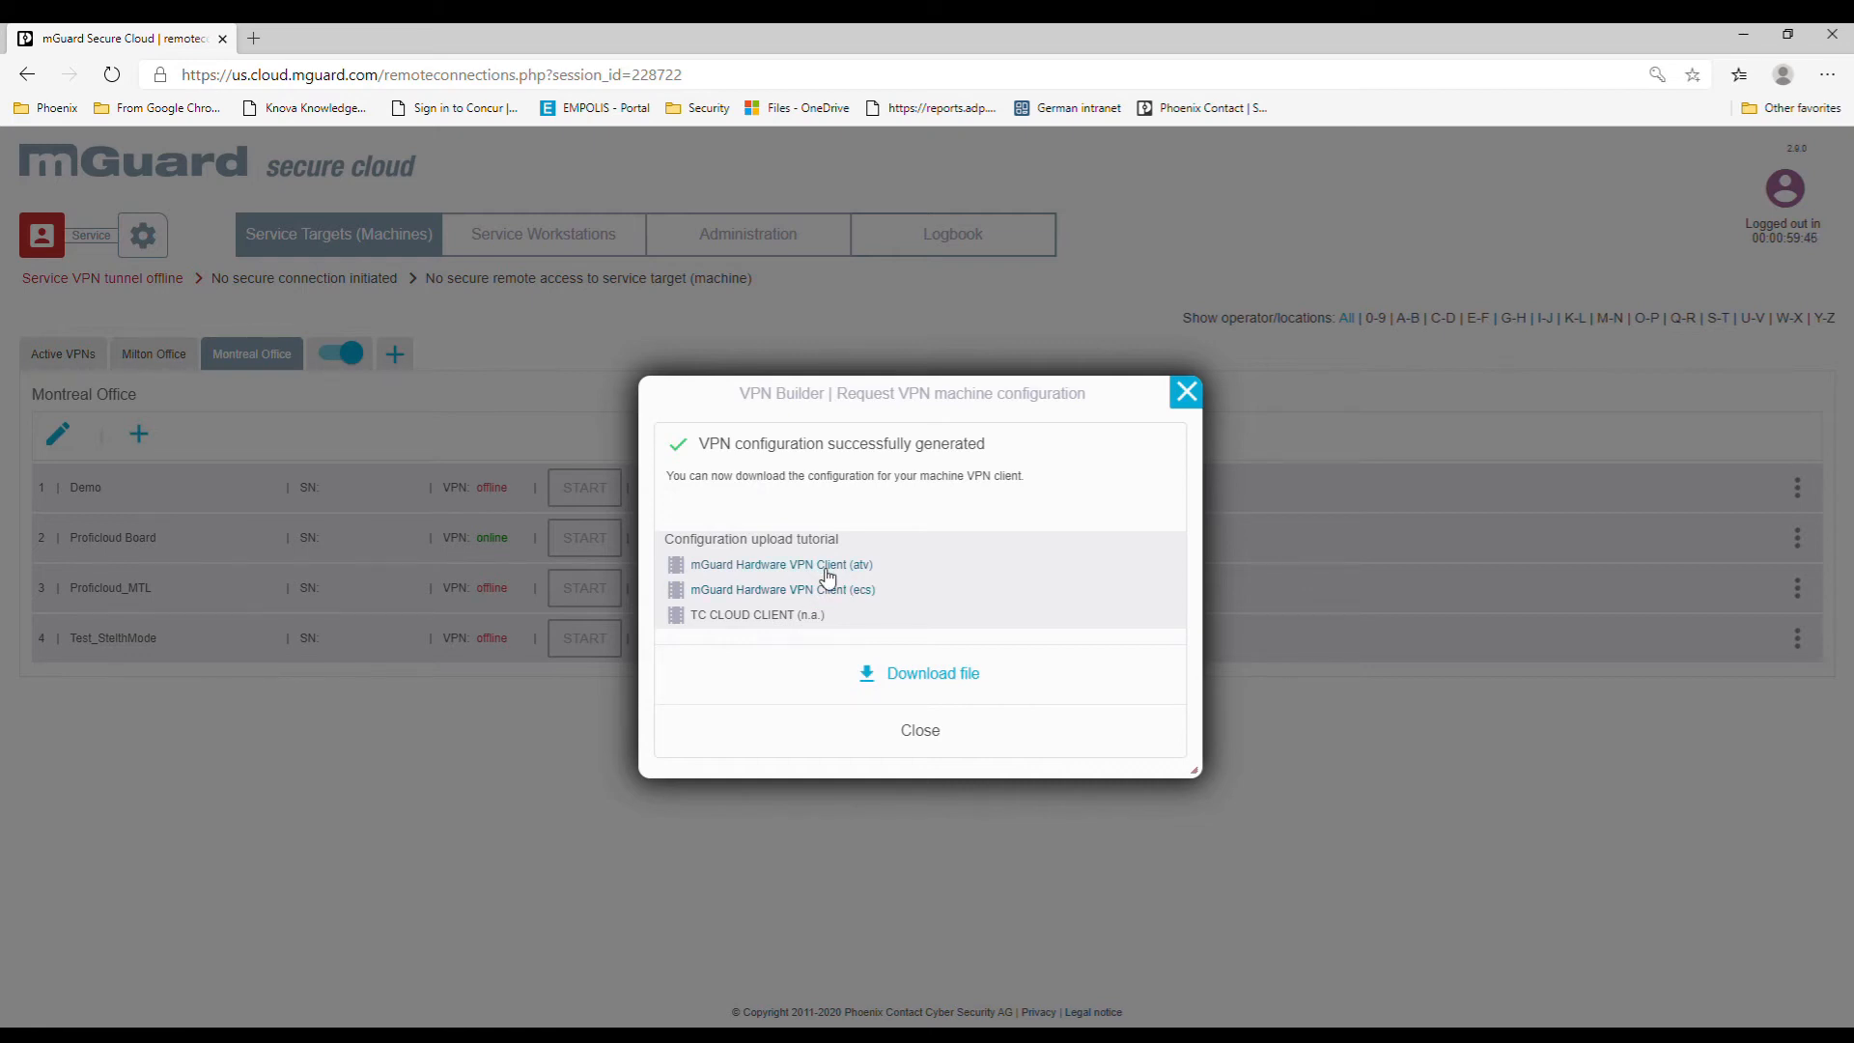
{"action": "left_click", "coordinate": [1194, 405]}
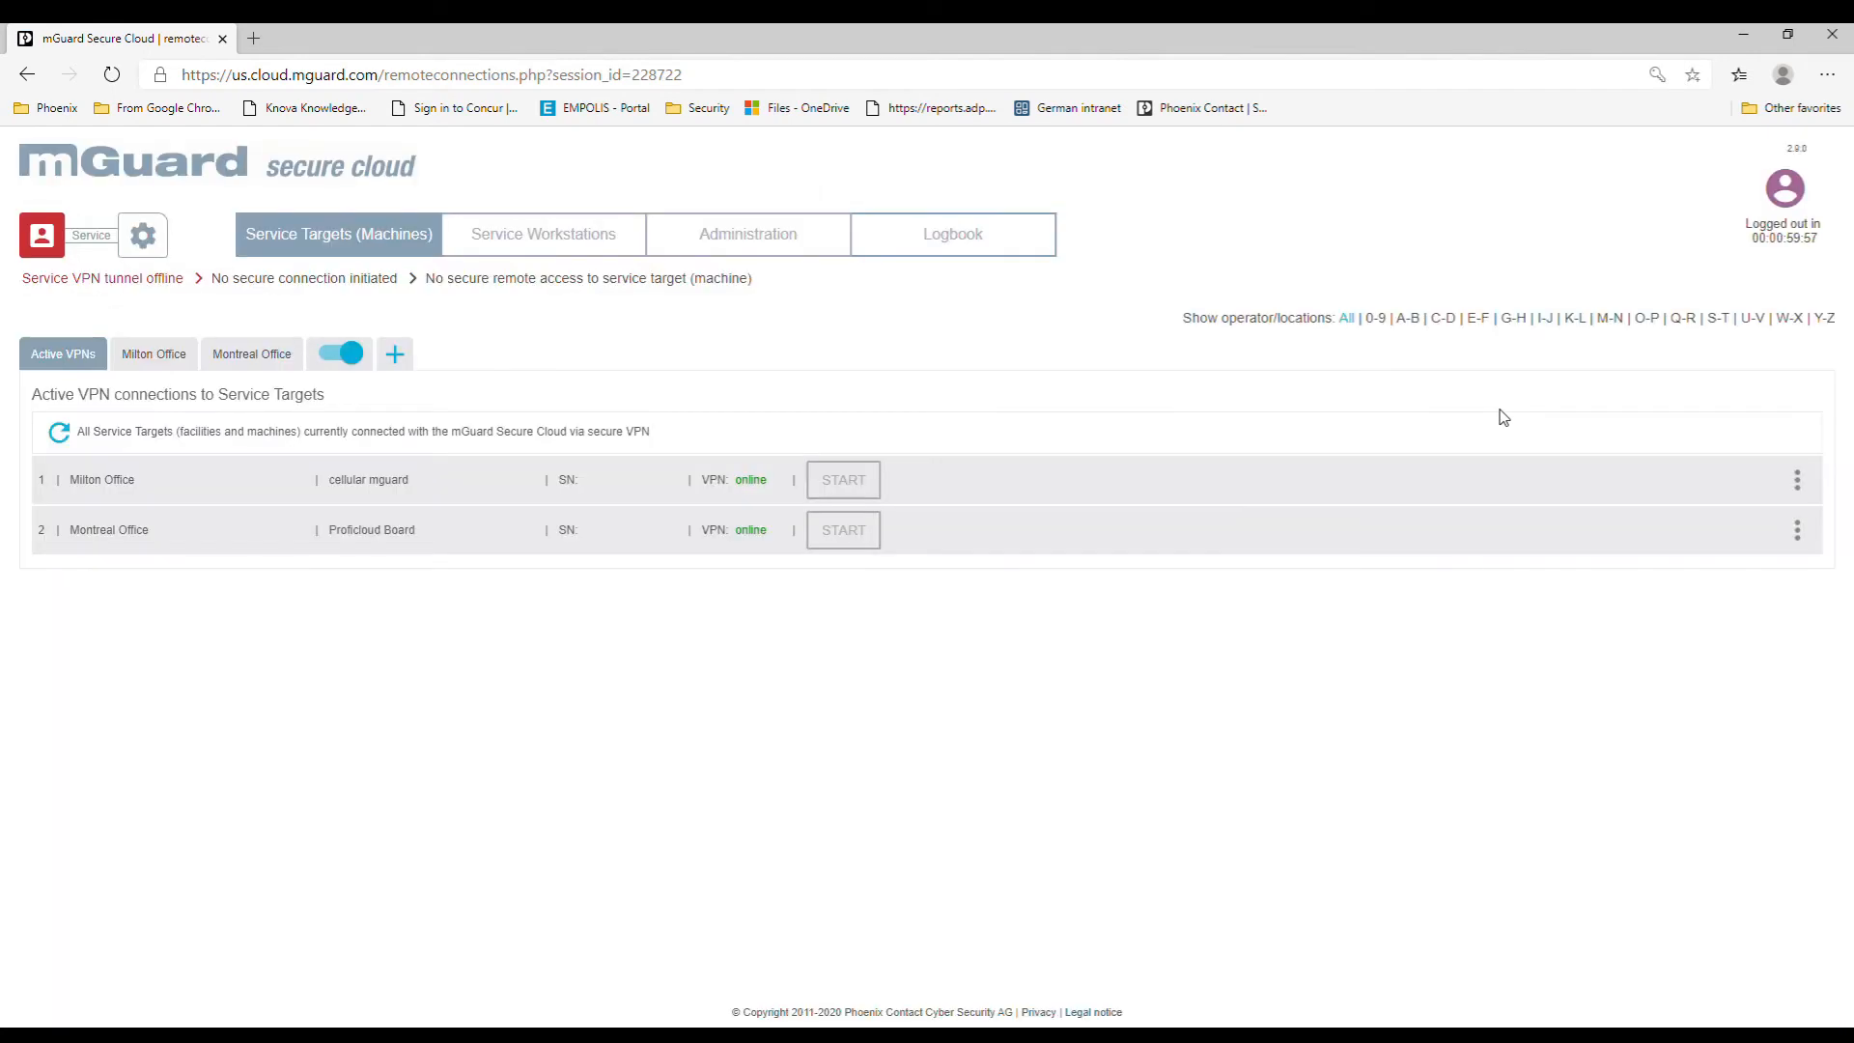
View the Help & Support information from the account details and close it again
{"action": "left_click", "coordinate": [1788, 218]}
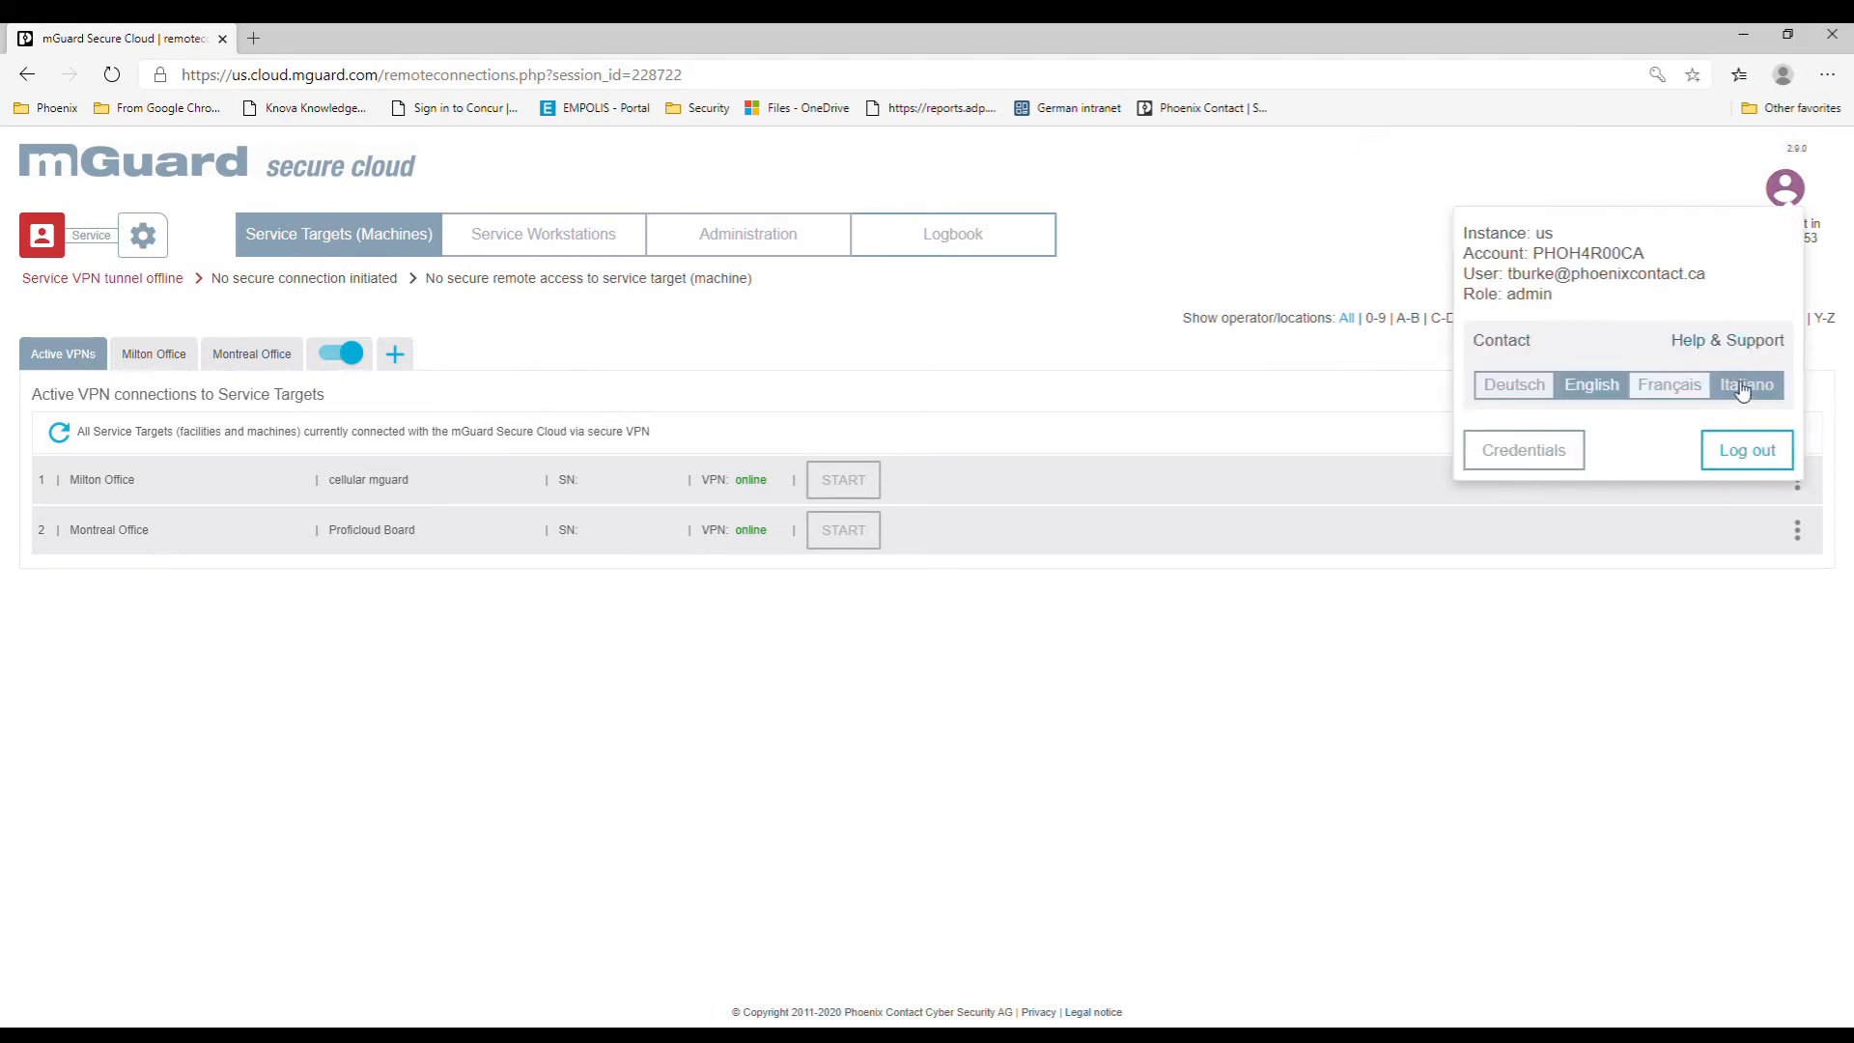
{"action": "left_click", "coordinate": [1738, 344]}
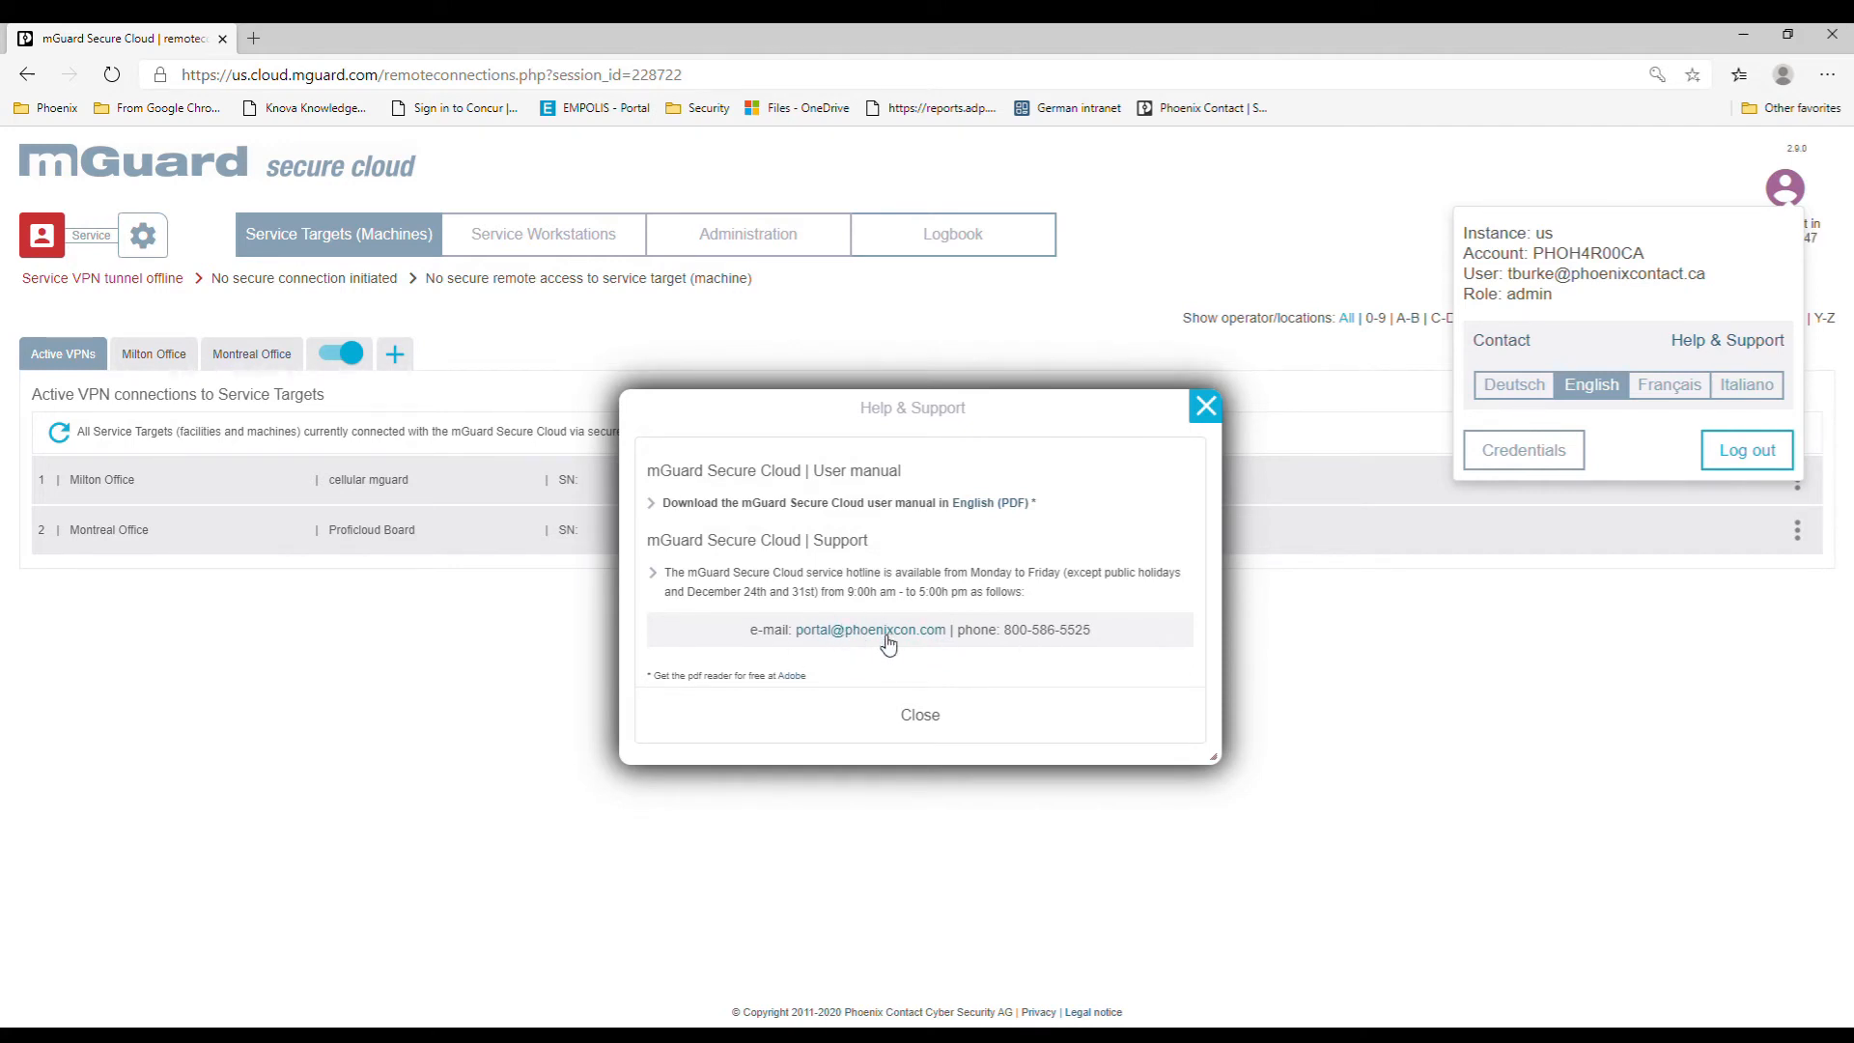
{"action": "left_click", "coordinate": [1207, 407]}
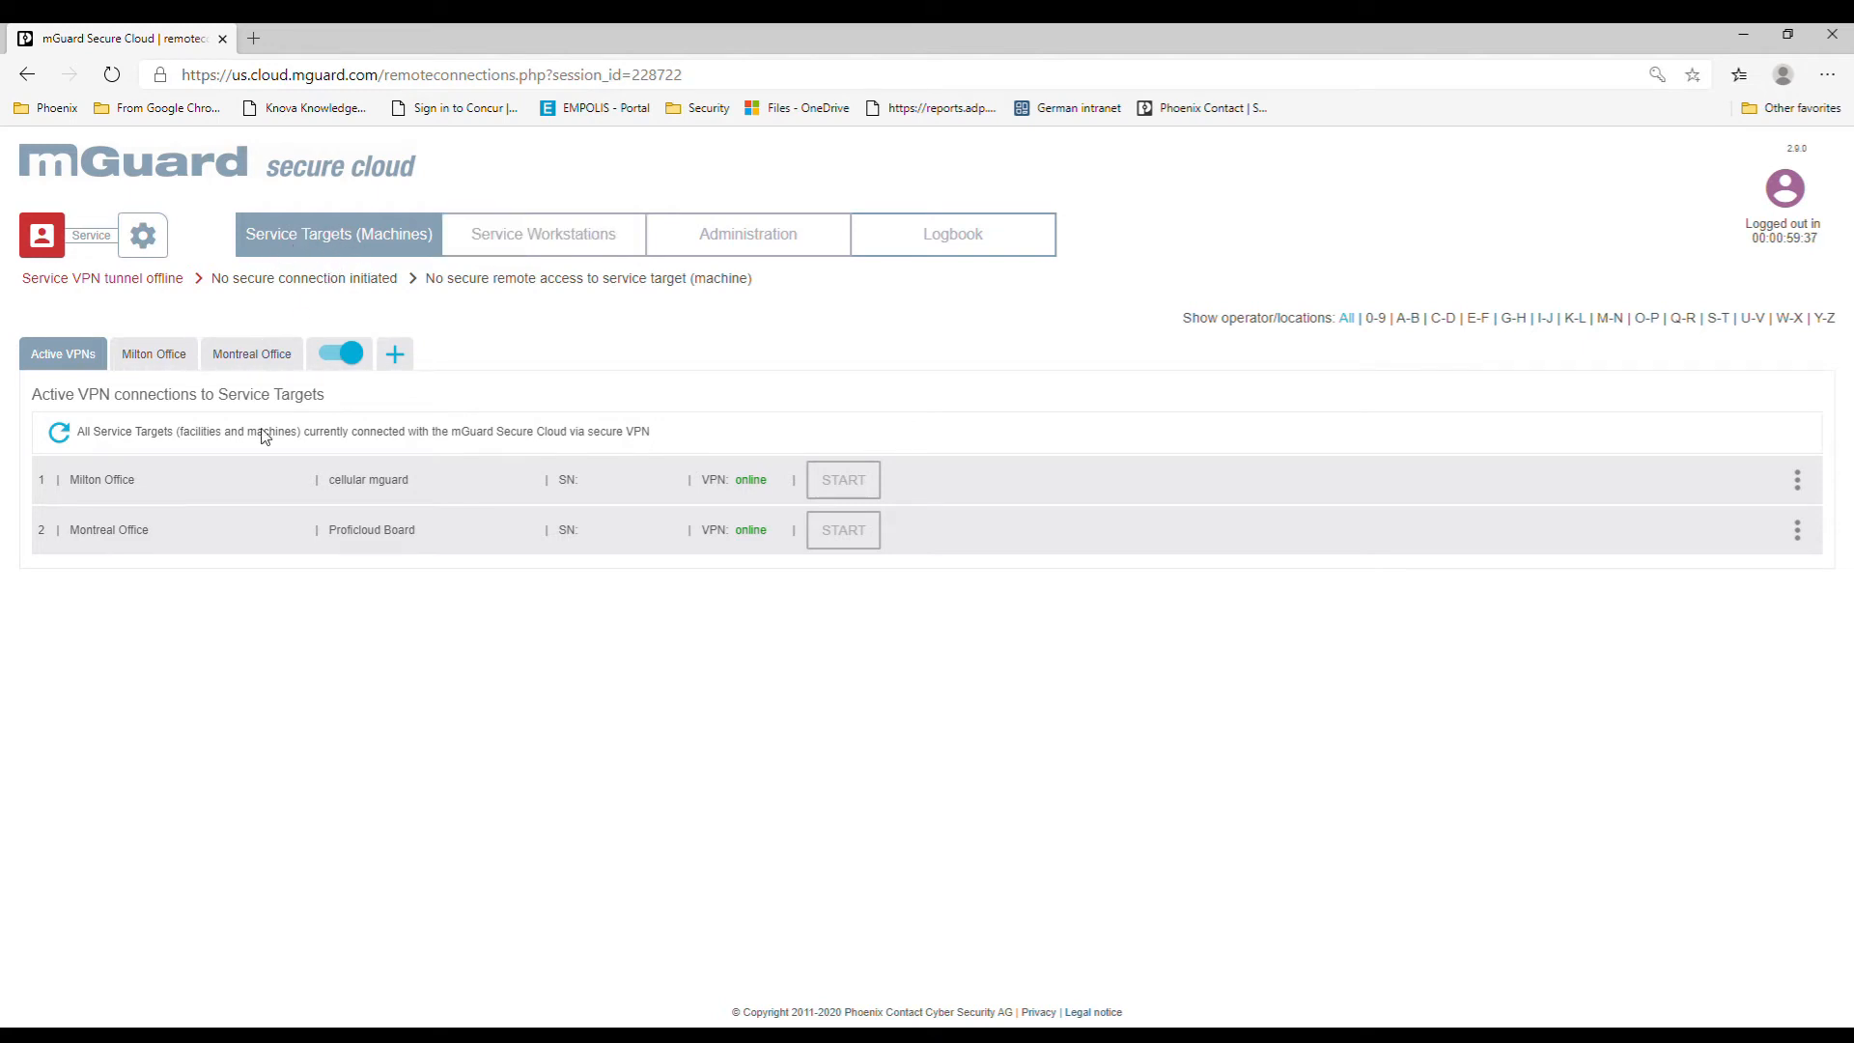
{"action": "left_click", "coordinate": [207, 493]}
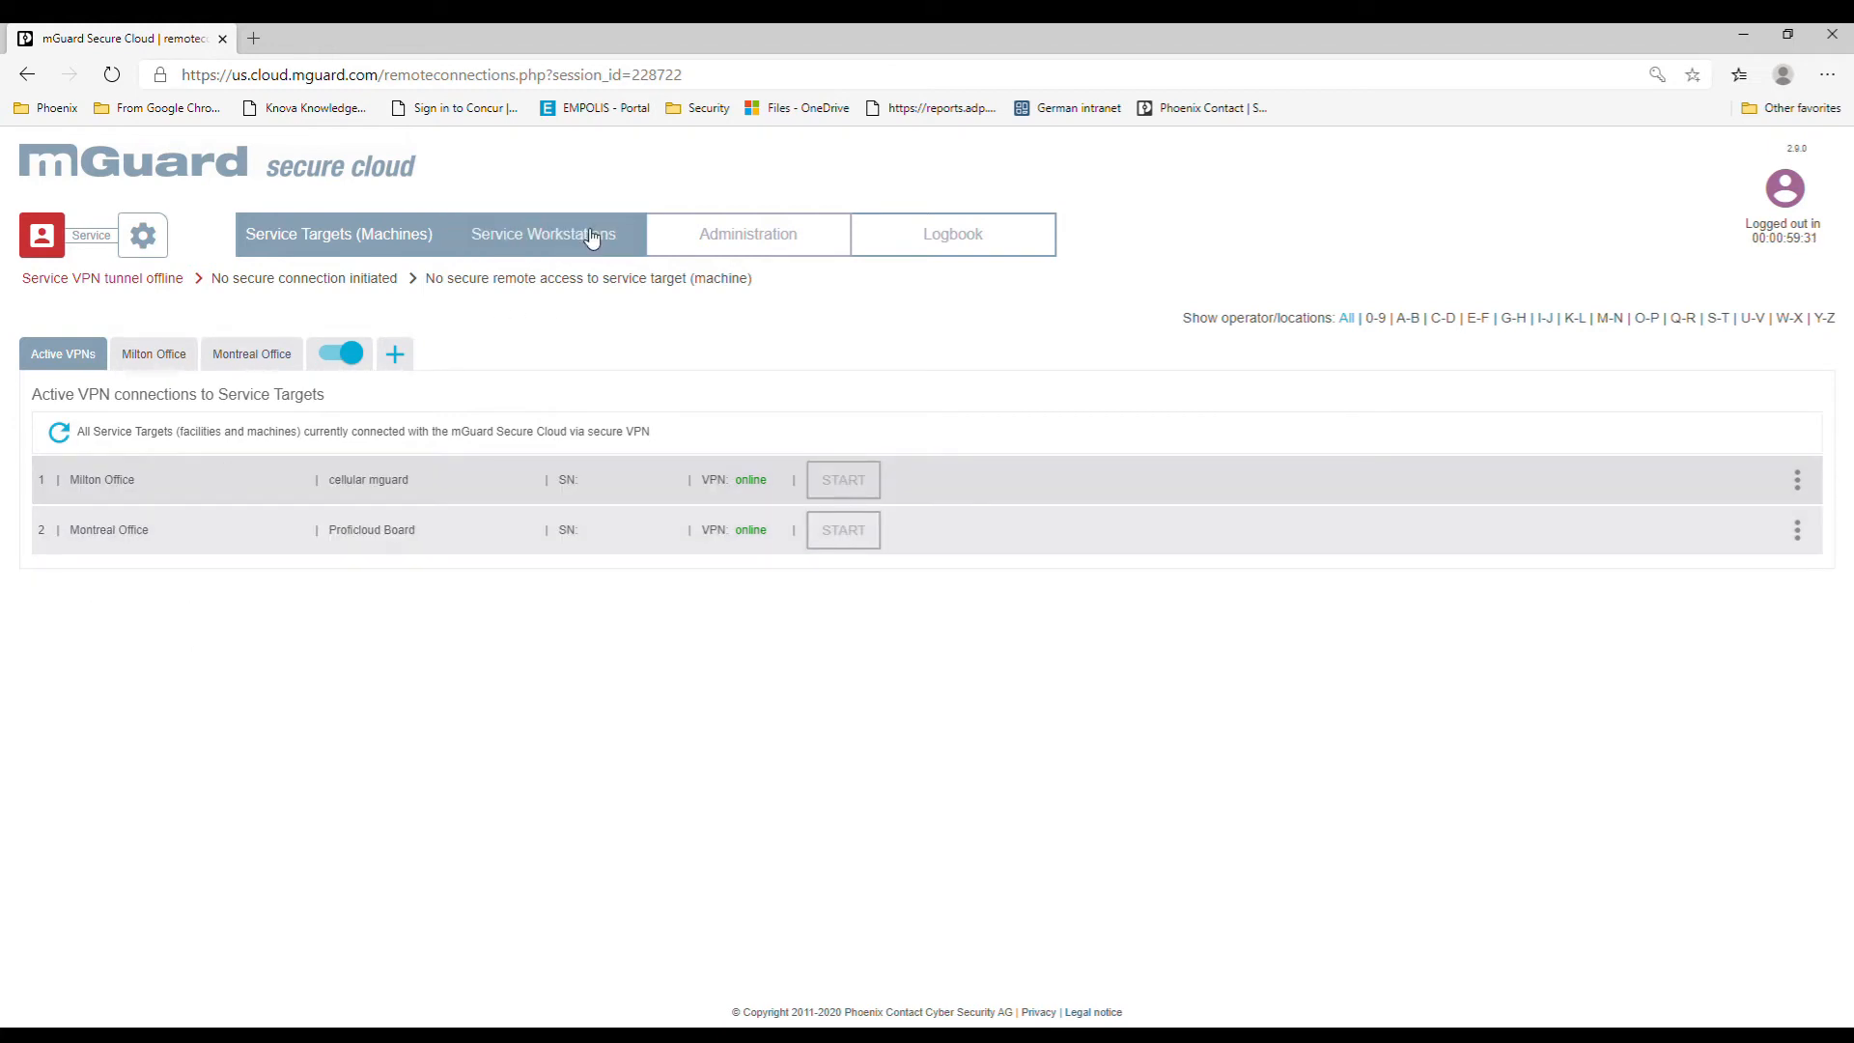
List all service workstations and open the VPN Builder for the MGsvc workstation, number 25
{"action": "left_click", "coordinate": [592, 237]}
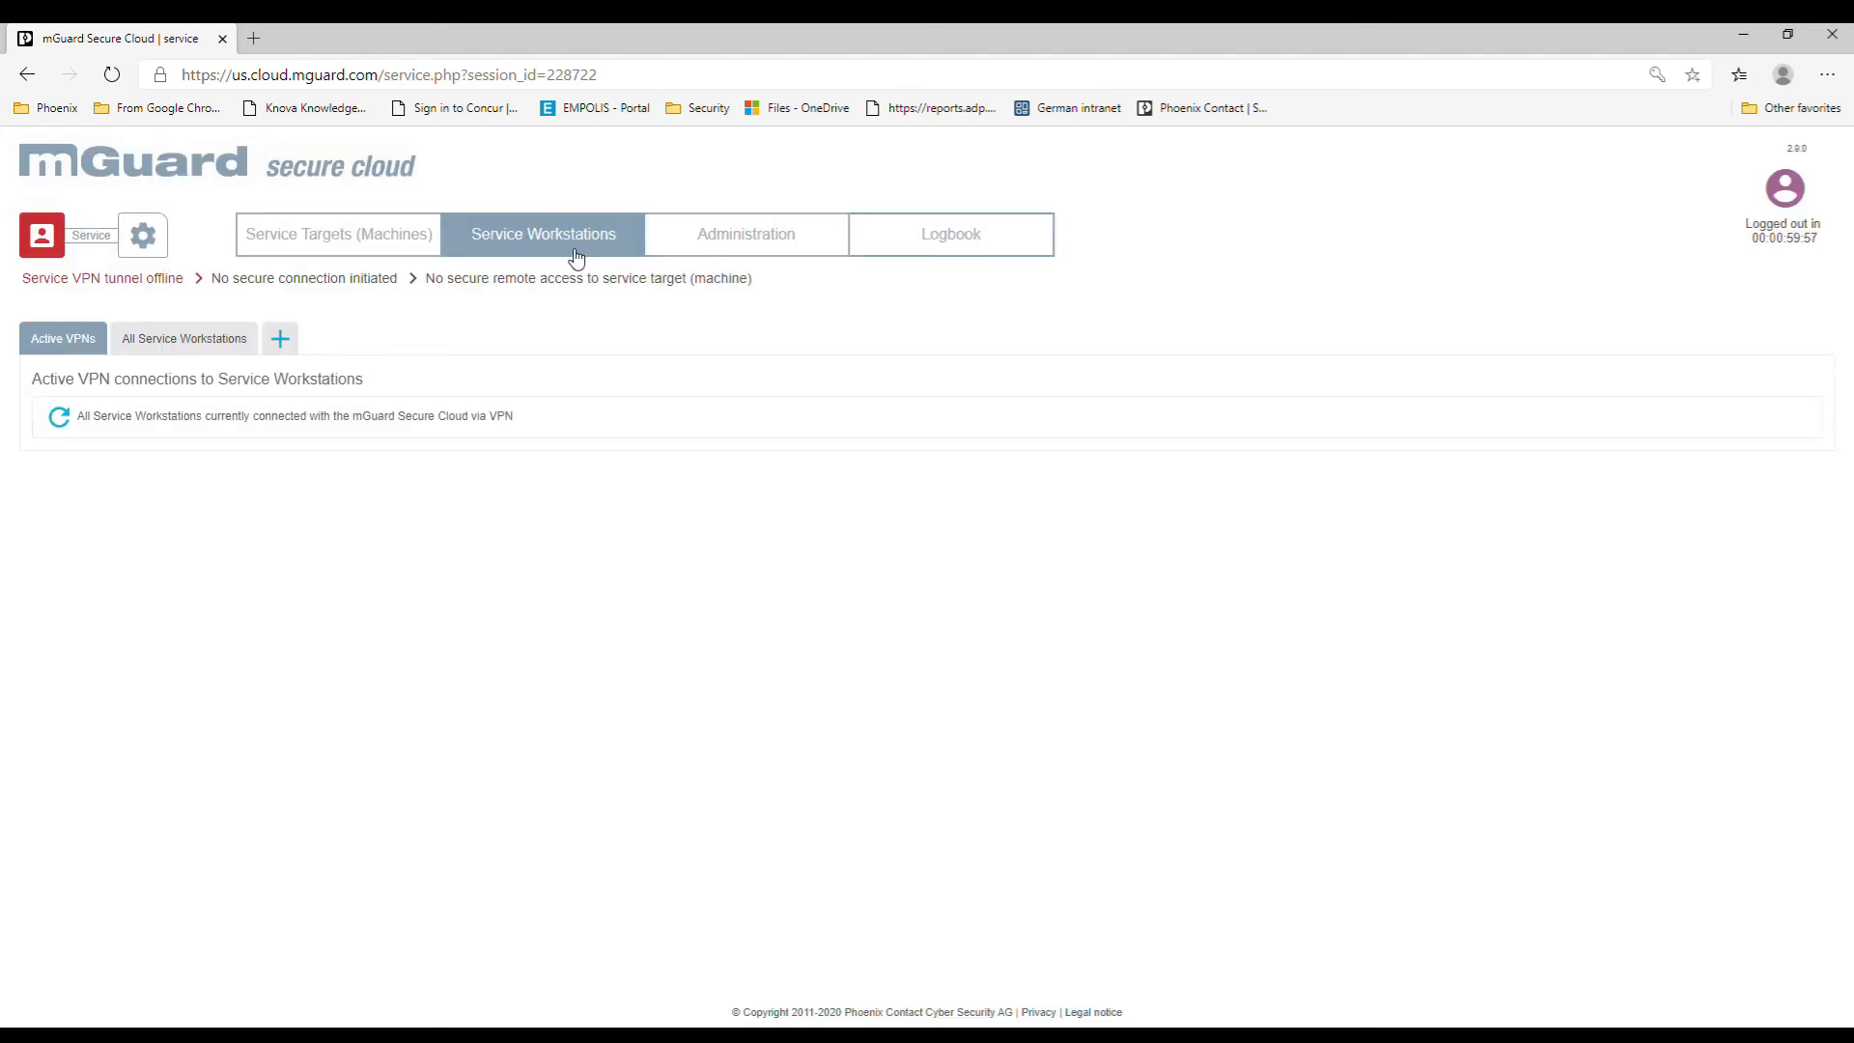
{"action": "left_click", "coordinate": [185, 340]}
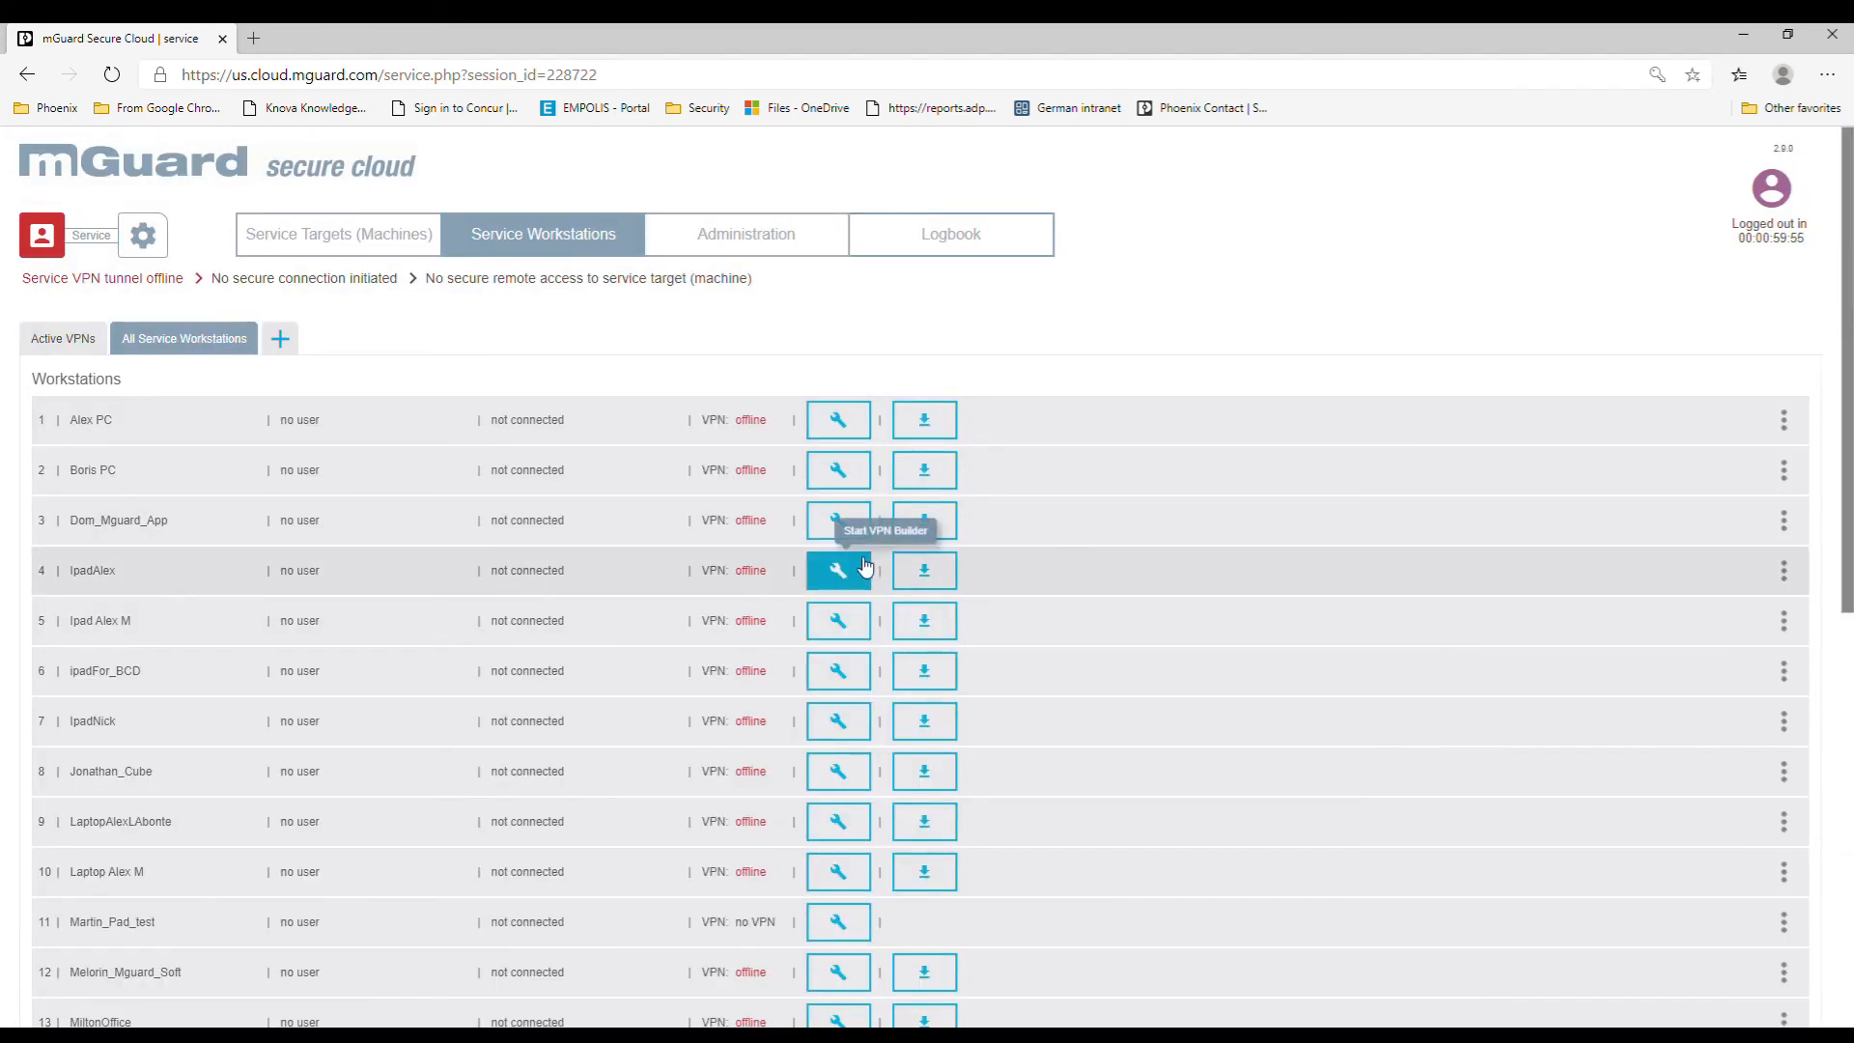
{"action": "scroll", "coordinate": [855, 570], "scroll_direction": "down", "scroll_amount": 5}
{"action": "scroll", "coordinate": [850, 608], "scroll_direction": "down", "scroll_amount": 3}
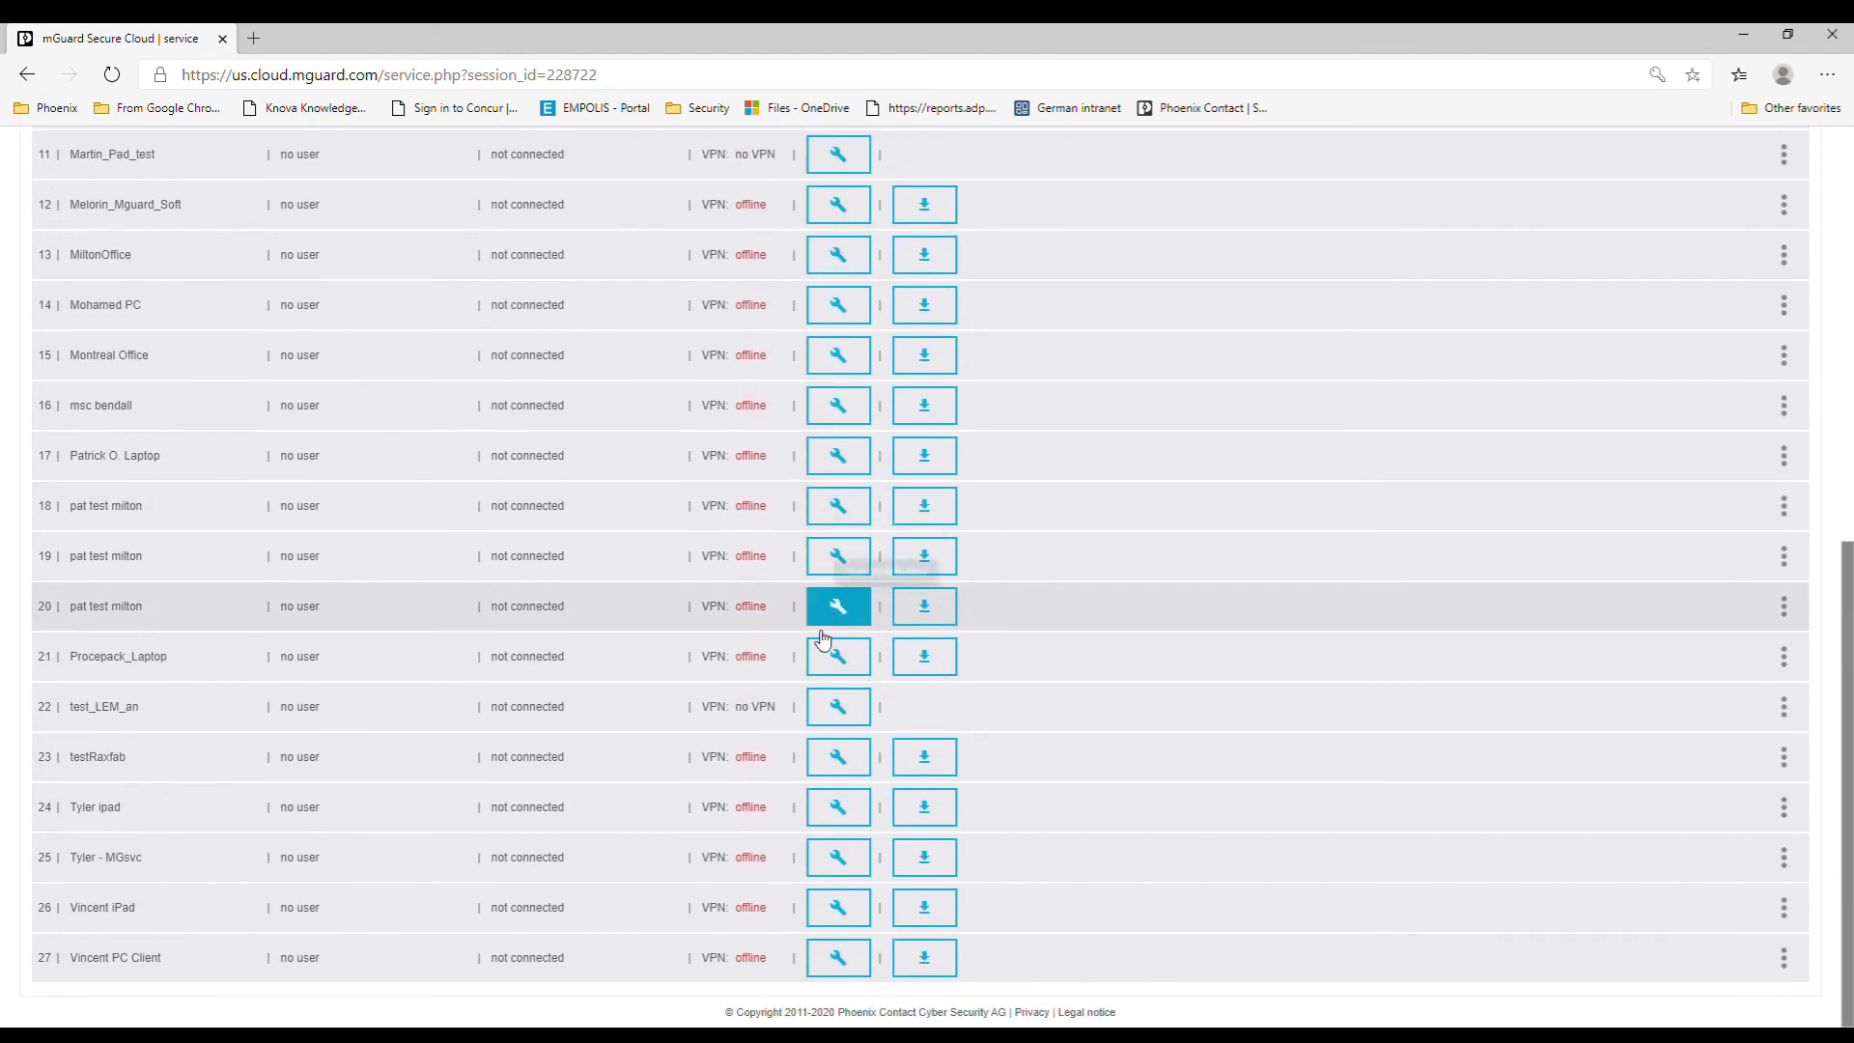
{"action": "left_click", "coordinate": [840, 857]}
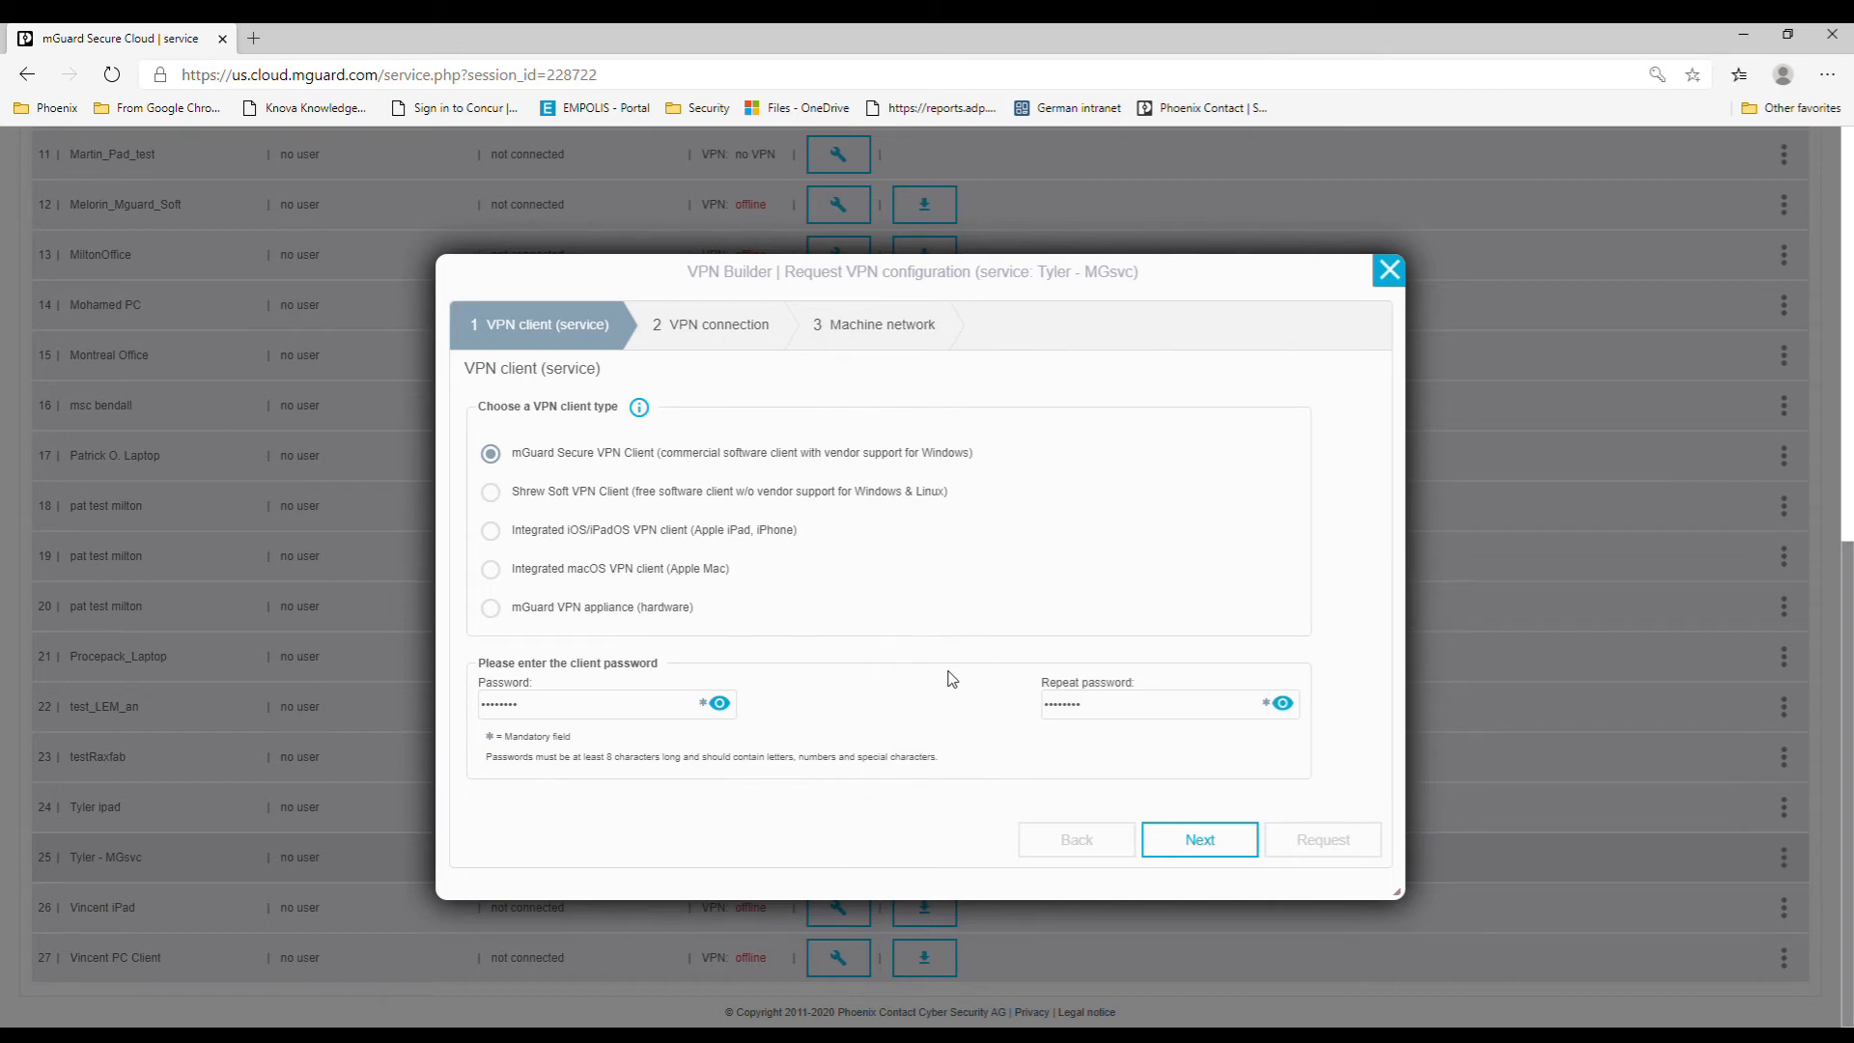
Compare the integrated iOS/iPadOS, integrated macOS and mGuard VPN appliance options for the service VPN client
{"action": "left_click", "coordinate": [600, 574]}
{"action": "left_click", "coordinate": [588, 539]}
{"action": "left_click", "coordinate": [580, 571]}
{"action": "left_click", "coordinate": [579, 538]}
{"action": "left_click", "coordinate": [581, 572]}
{"action": "left_click", "coordinate": [531, 531]}
{"action": "left_click", "coordinate": [529, 568]}
{"action": "left_click", "coordinate": [499, 620]}
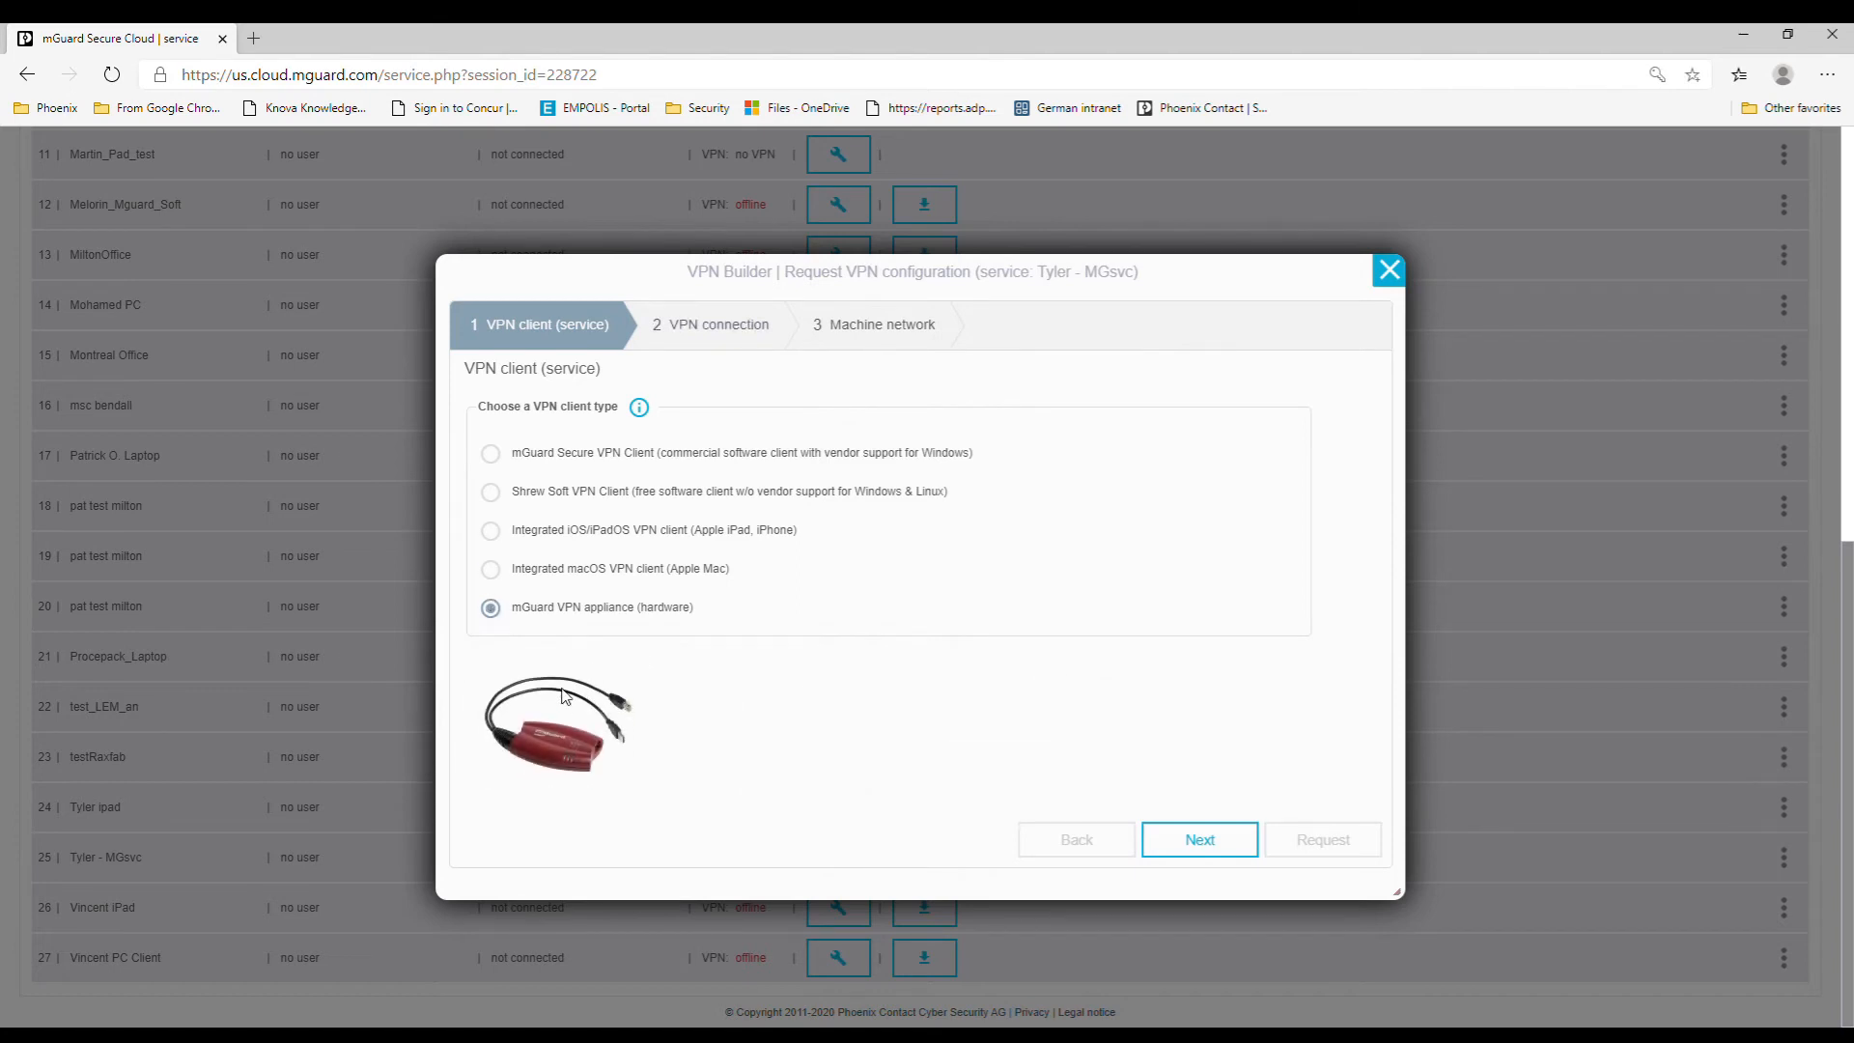
{"action": "left_click", "coordinate": [490, 569]}
{"action": "left_click", "coordinate": [490, 530]}
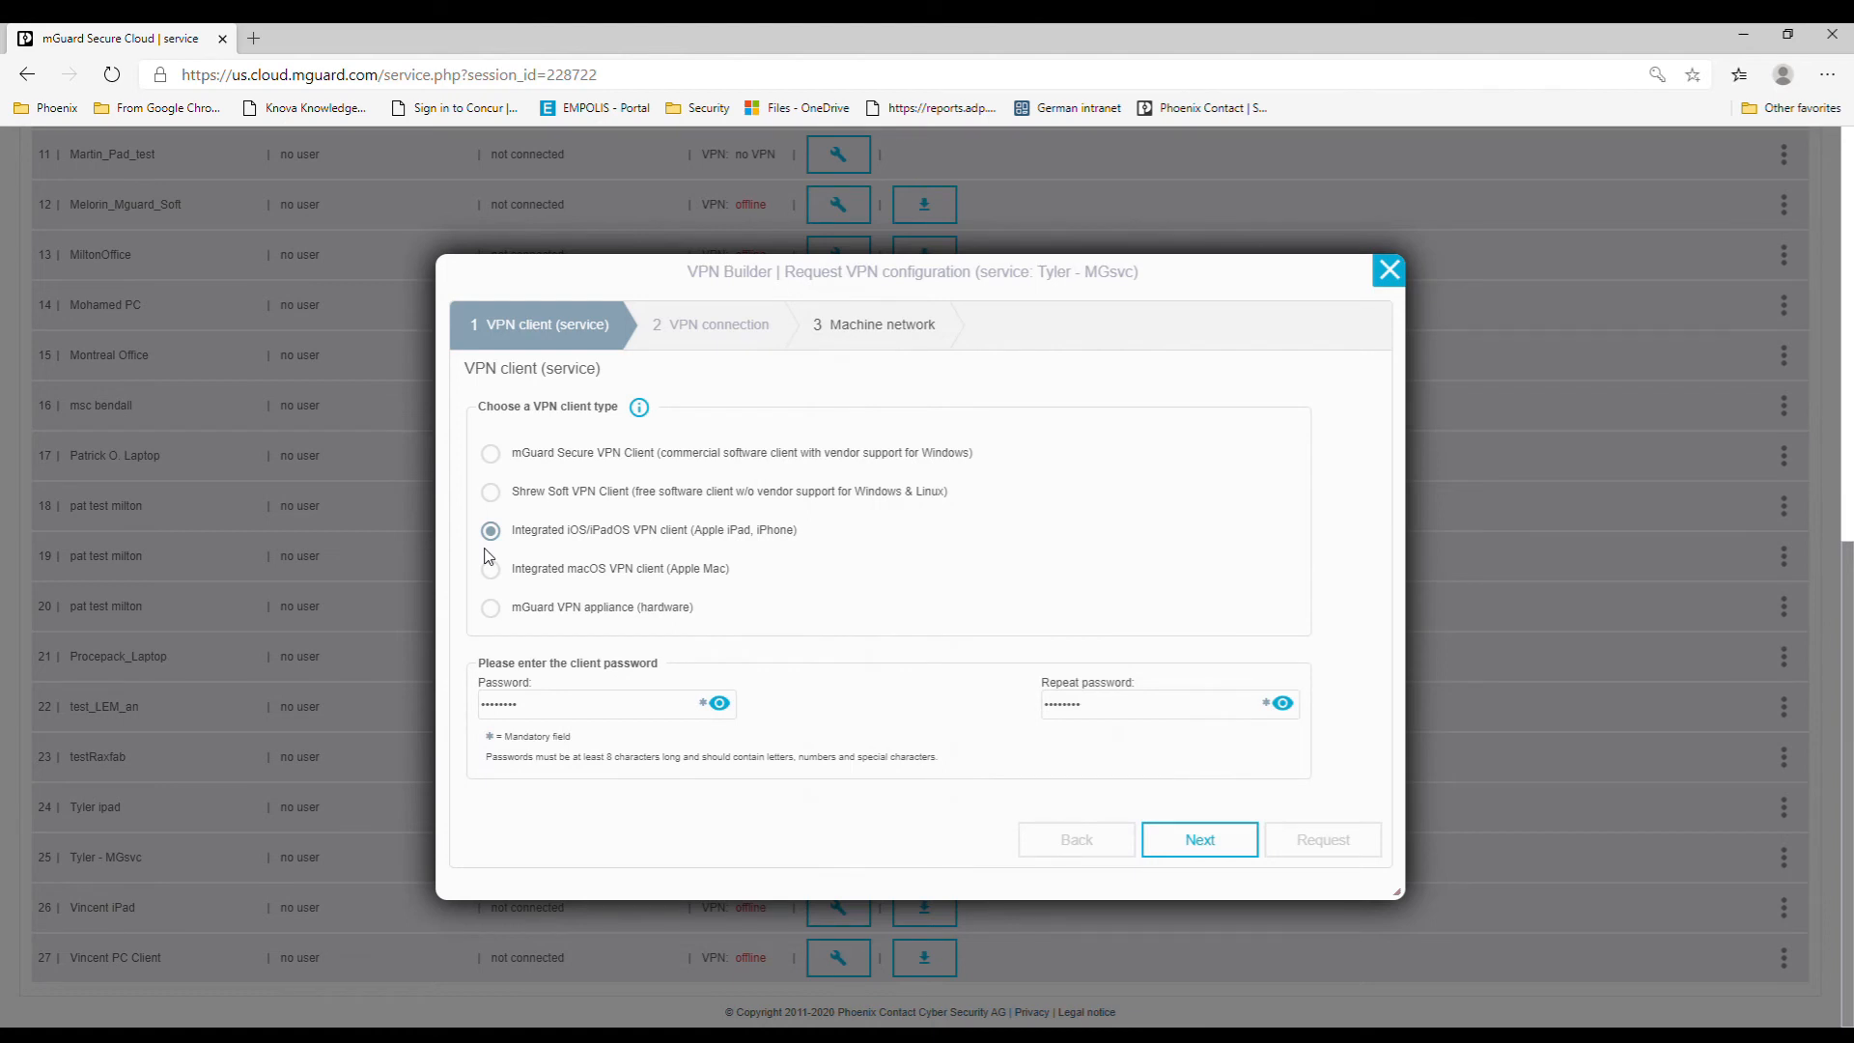
Compare the Shrew Soft and mGuard Secure VPN Client options, choose mGuard Secure VPN Client and continue to the connection mode
{"action": "left_click", "coordinate": [517, 495]}
{"action": "left_click", "coordinate": [530, 461]}
{"action": "left_click", "coordinate": [541, 495]}
{"action": "left_click", "coordinate": [515, 458]}
{"action": "left_click", "coordinate": [583, 502]}
{"action": "left_click", "coordinate": [553, 461]}
{"action": "left_click", "coordinate": [560, 497]}
{"action": "left_click", "coordinate": [552, 462]}
{"action": "left_click", "coordinate": [551, 501]}
{"action": "left_click", "coordinate": [552, 466]}
{"action": "left_click", "coordinate": [1224, 847]}
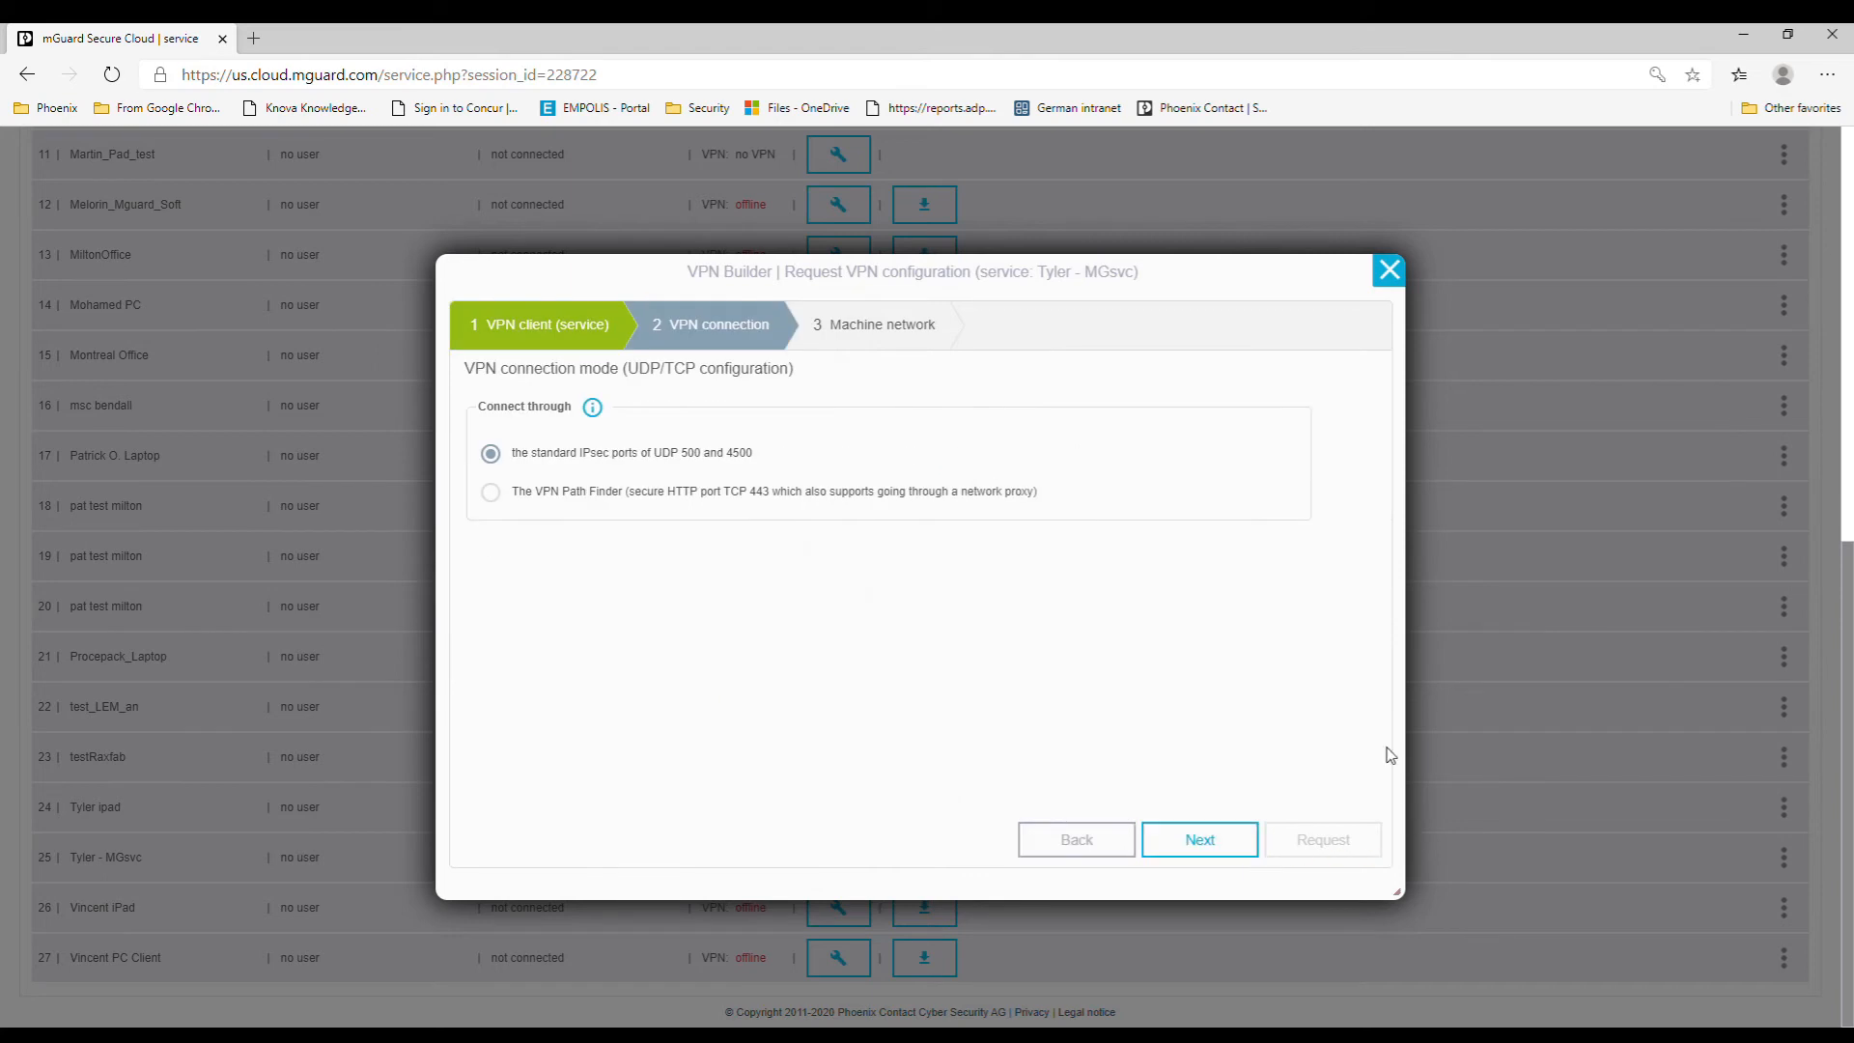
Keep the standard IPsec ports UDP 500 and 4500, review the machine network address, and close the VPN Builder without requesting a configuration
{"action": "left_click", "coordinate": [703, 494]}
{"action": "left_click", "coordinate": [665, 454]}
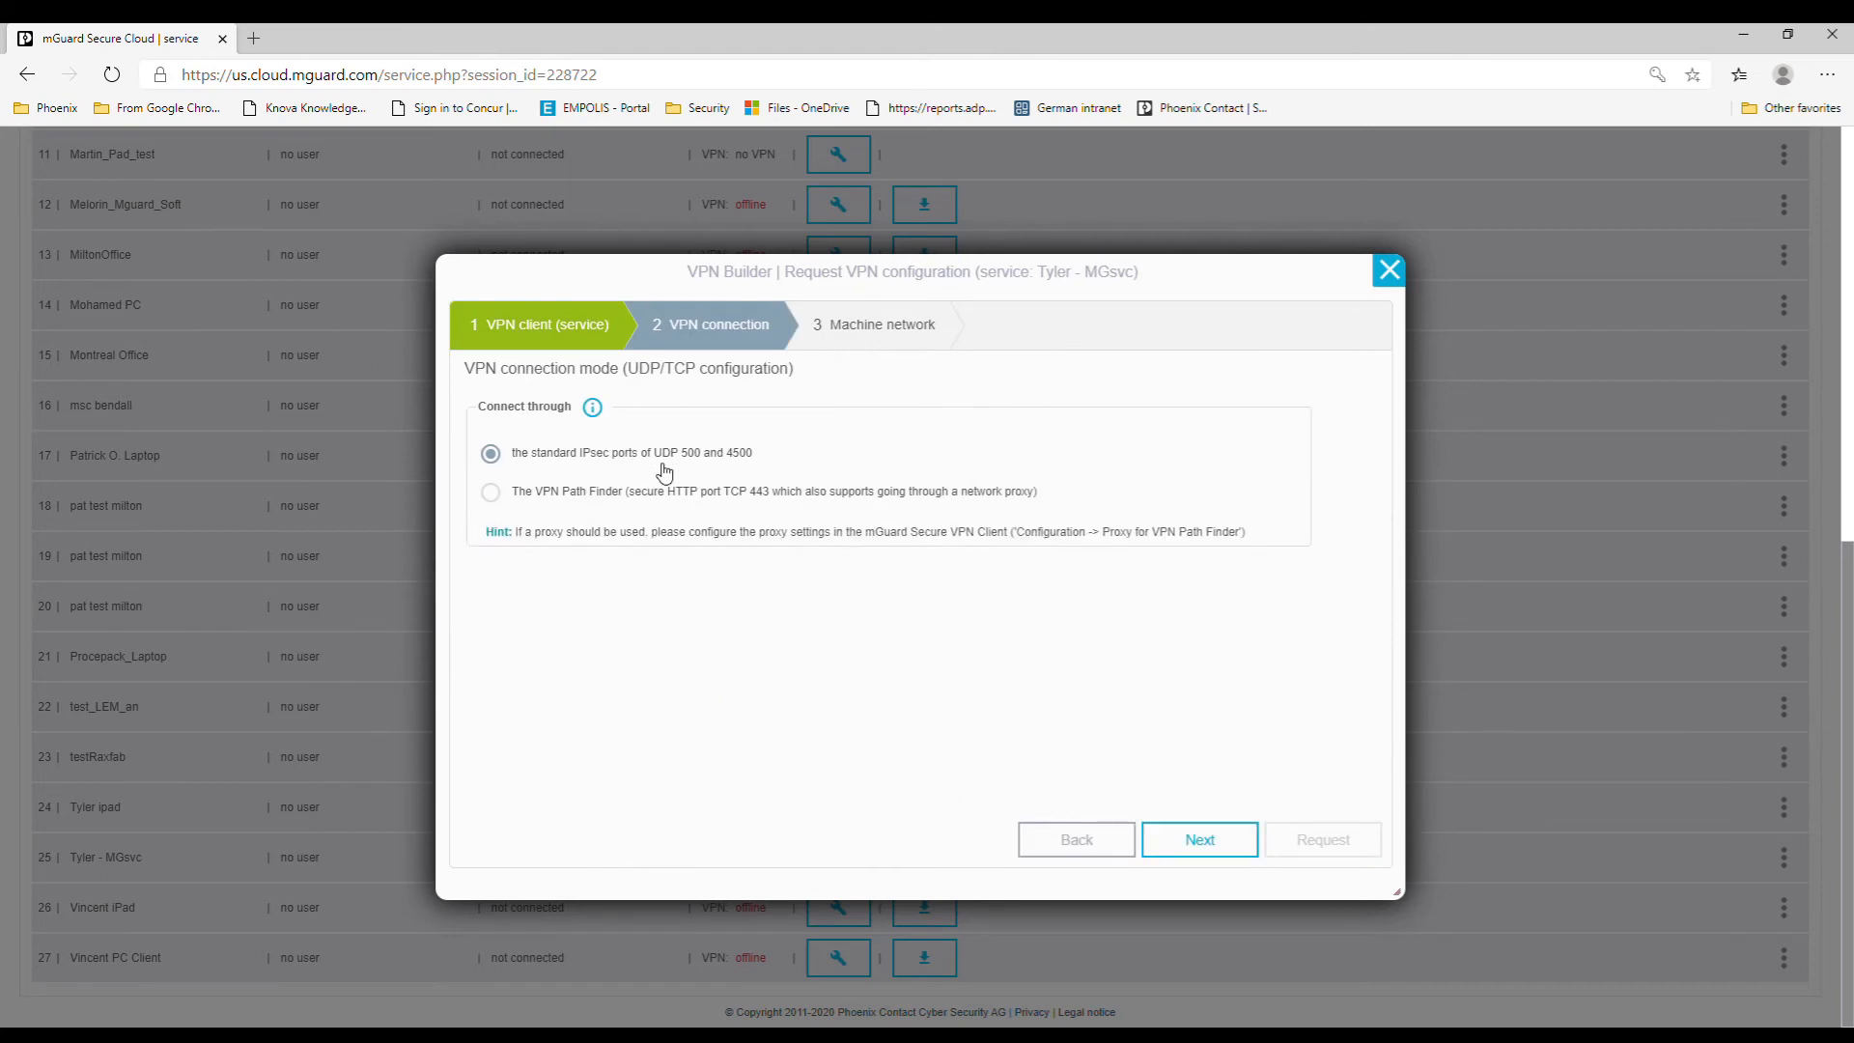
{"action": "left_click", "coordinate": [1201, 838]}
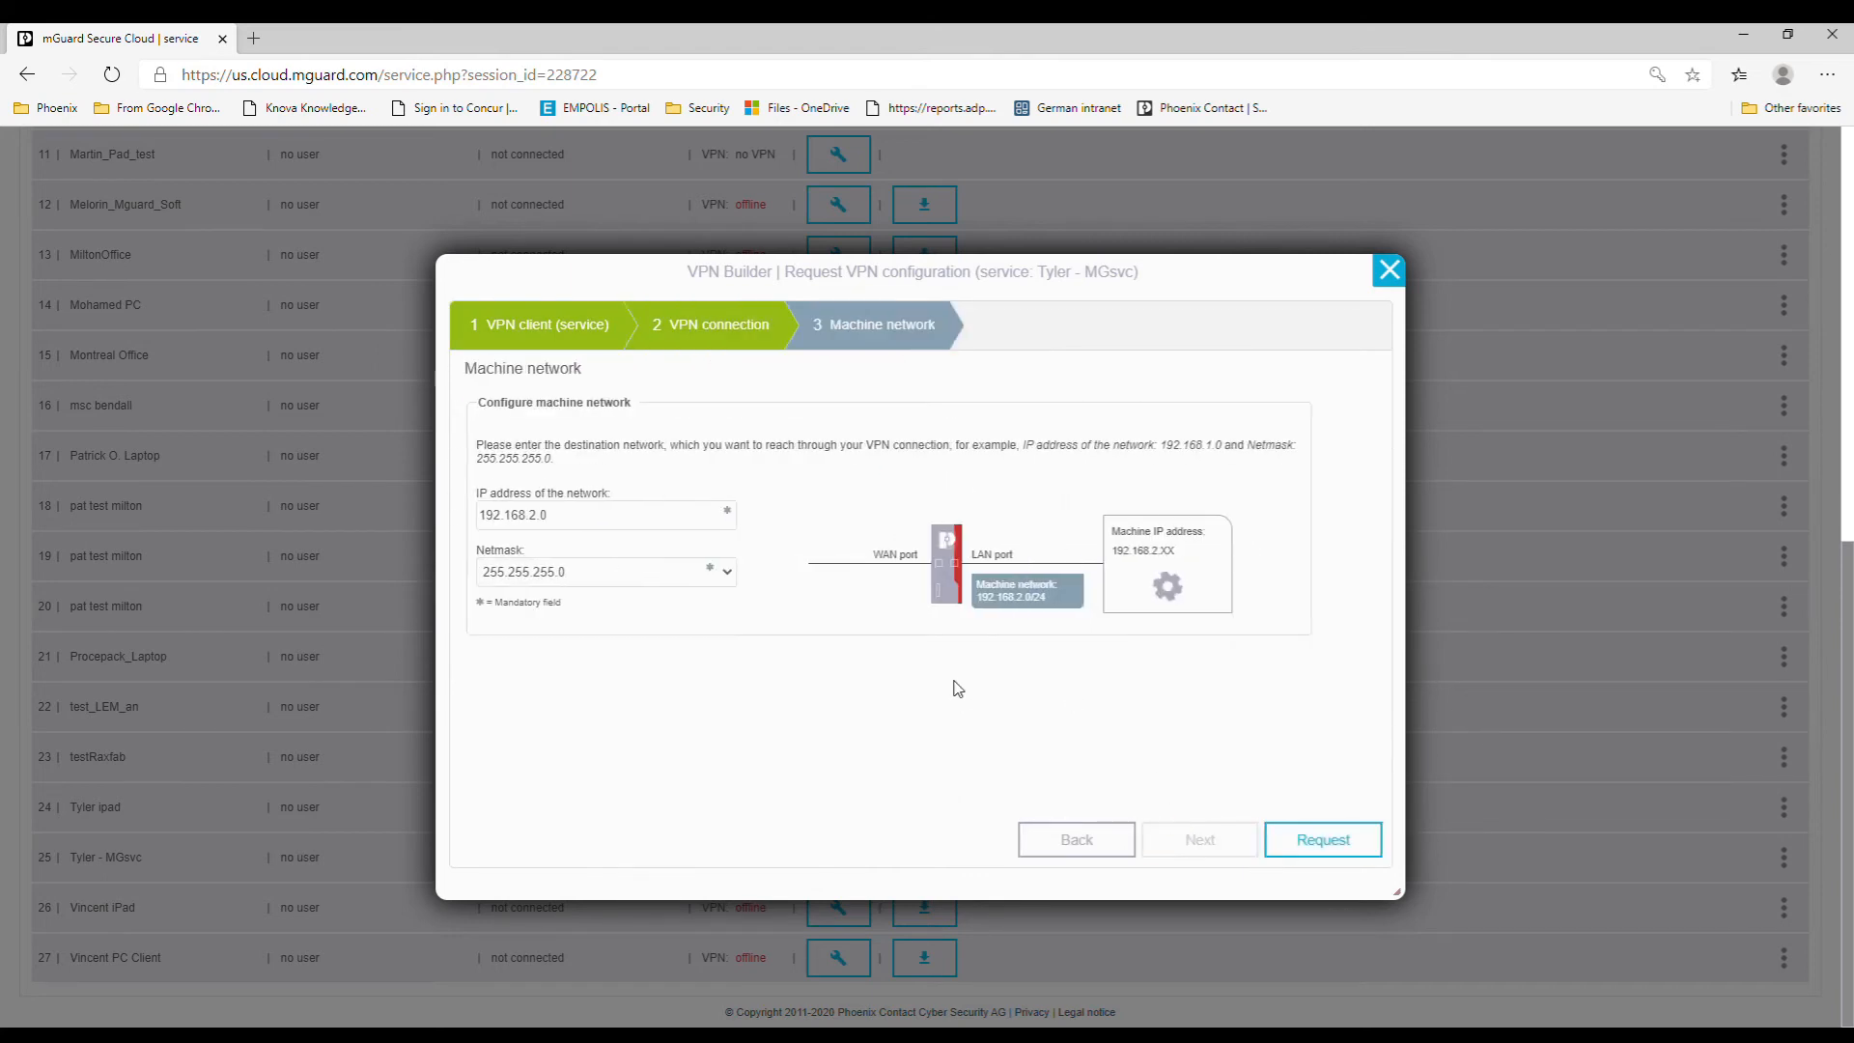
{"action": "triple_click", "coordinate": [608, 529]}
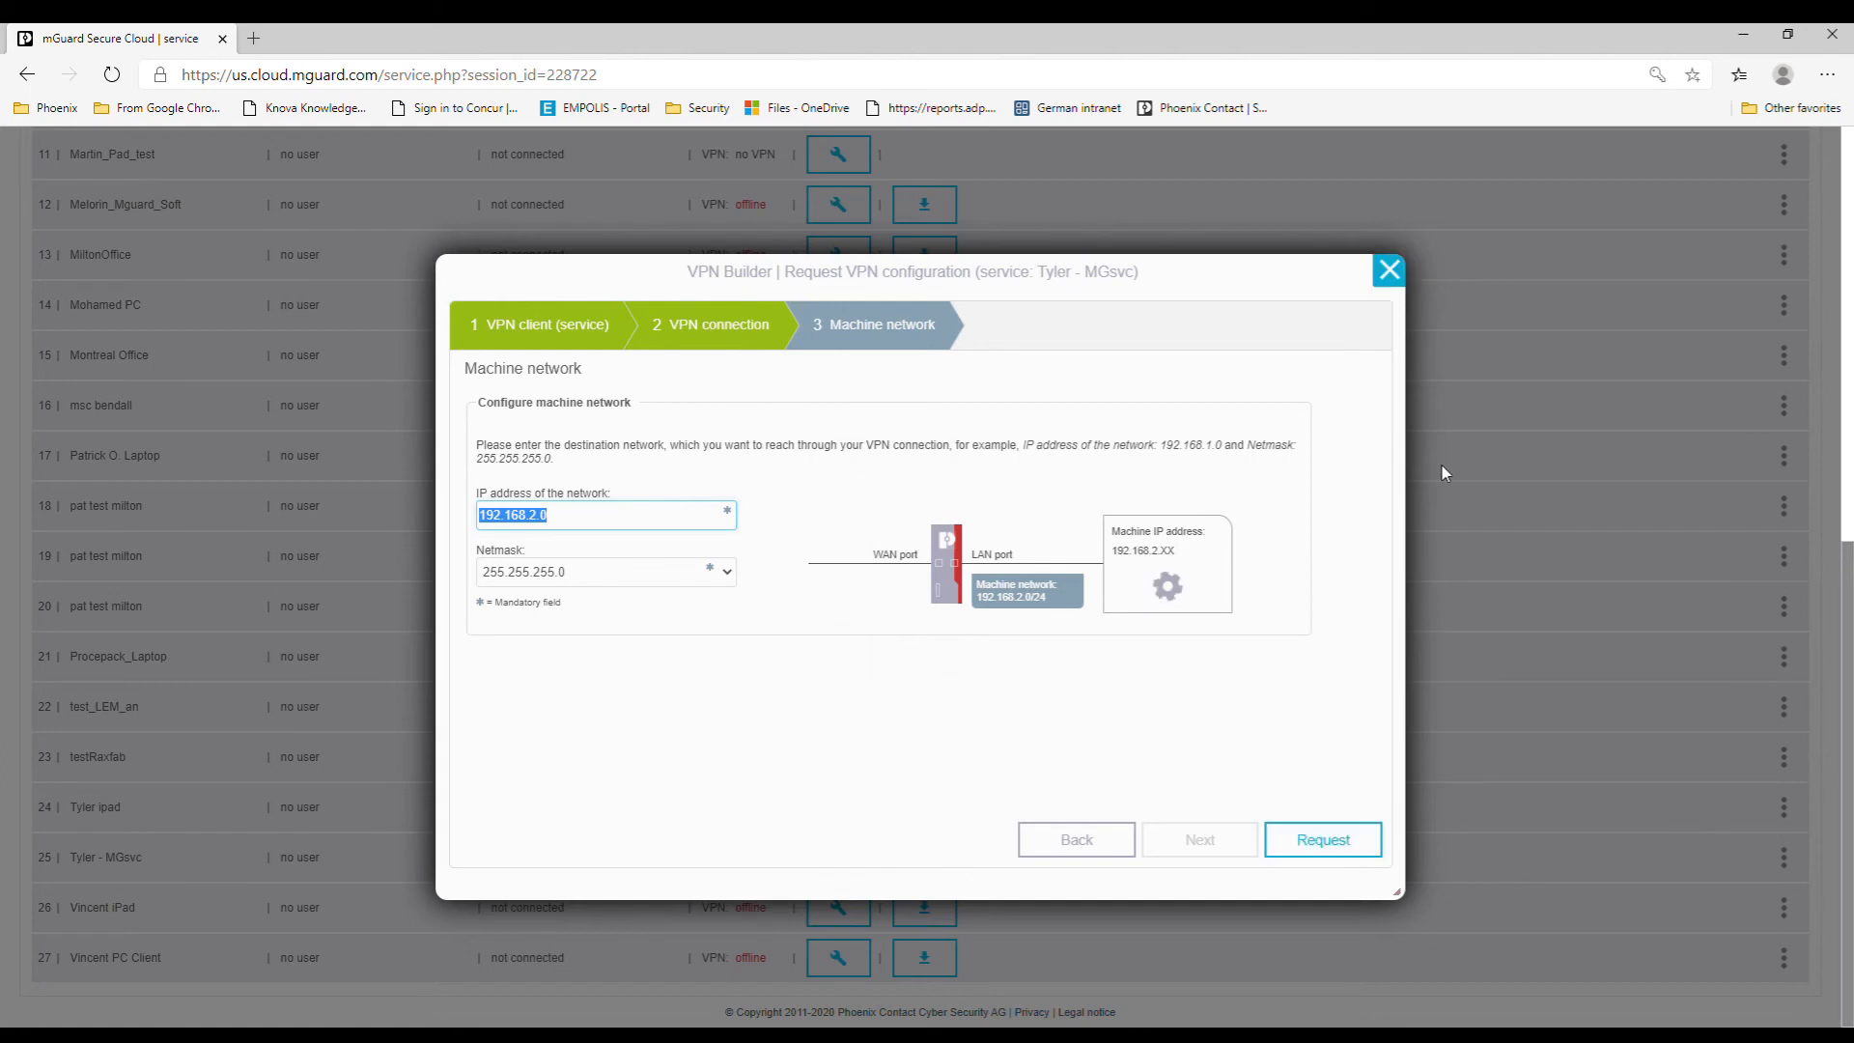
{"action": "left_click", "coordinate": [1388, 273]}
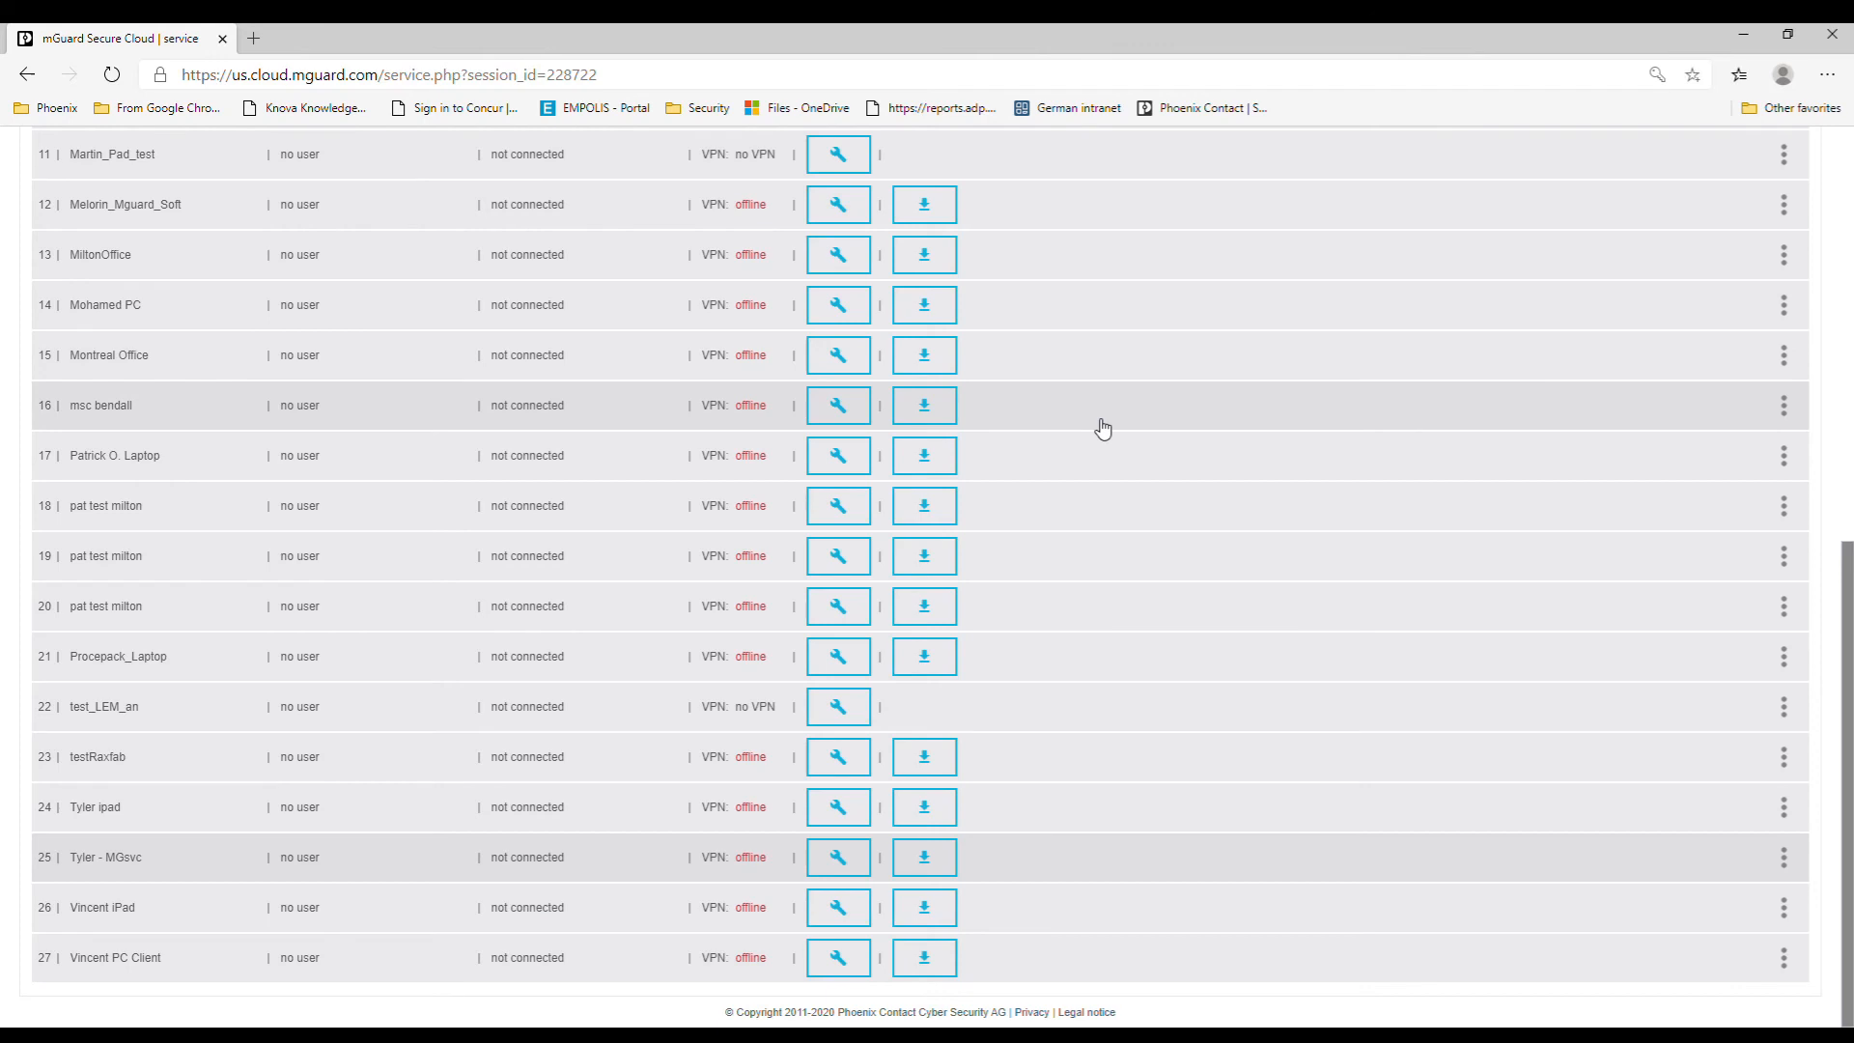
{"action": "scroll", "coordinate": [1103, 429], "scroll_direction": "up", "scroll_amount": 8}
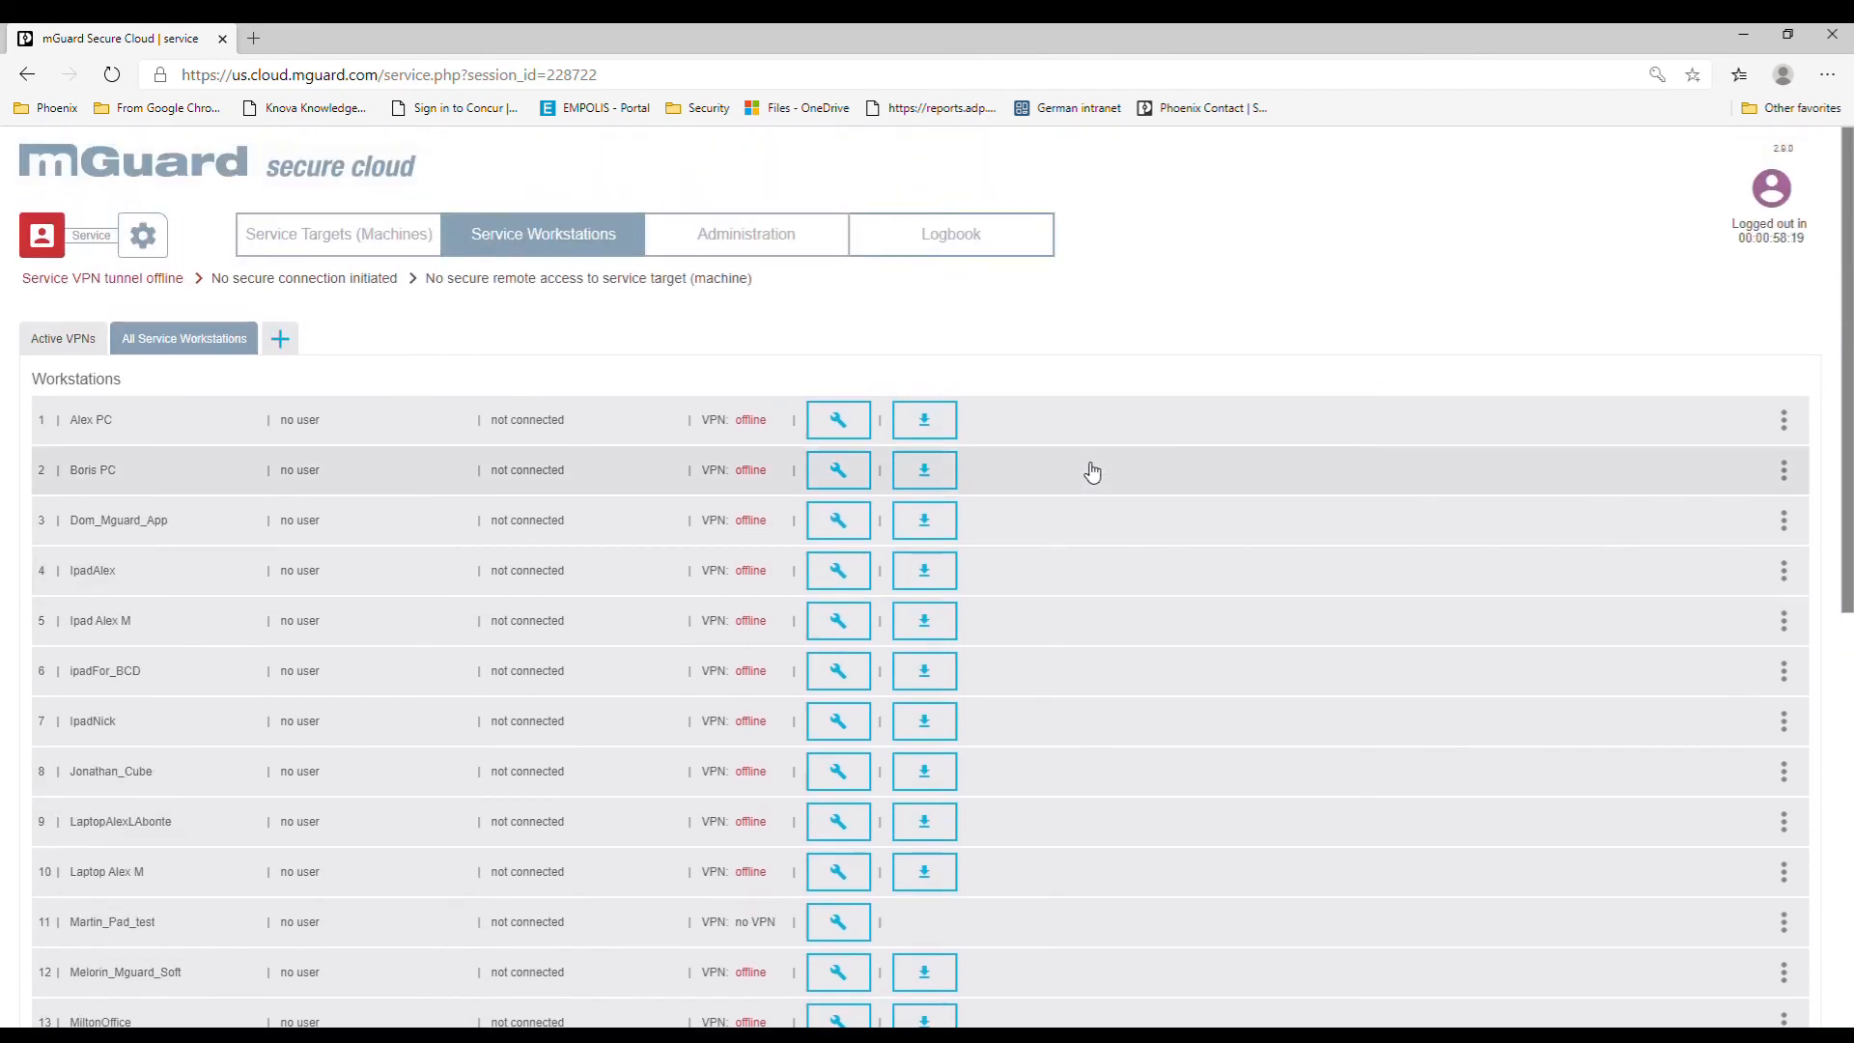
Open the user administration and look through the list of users and their roles
{"action": "left_click", "coordinate": [792, 257]}
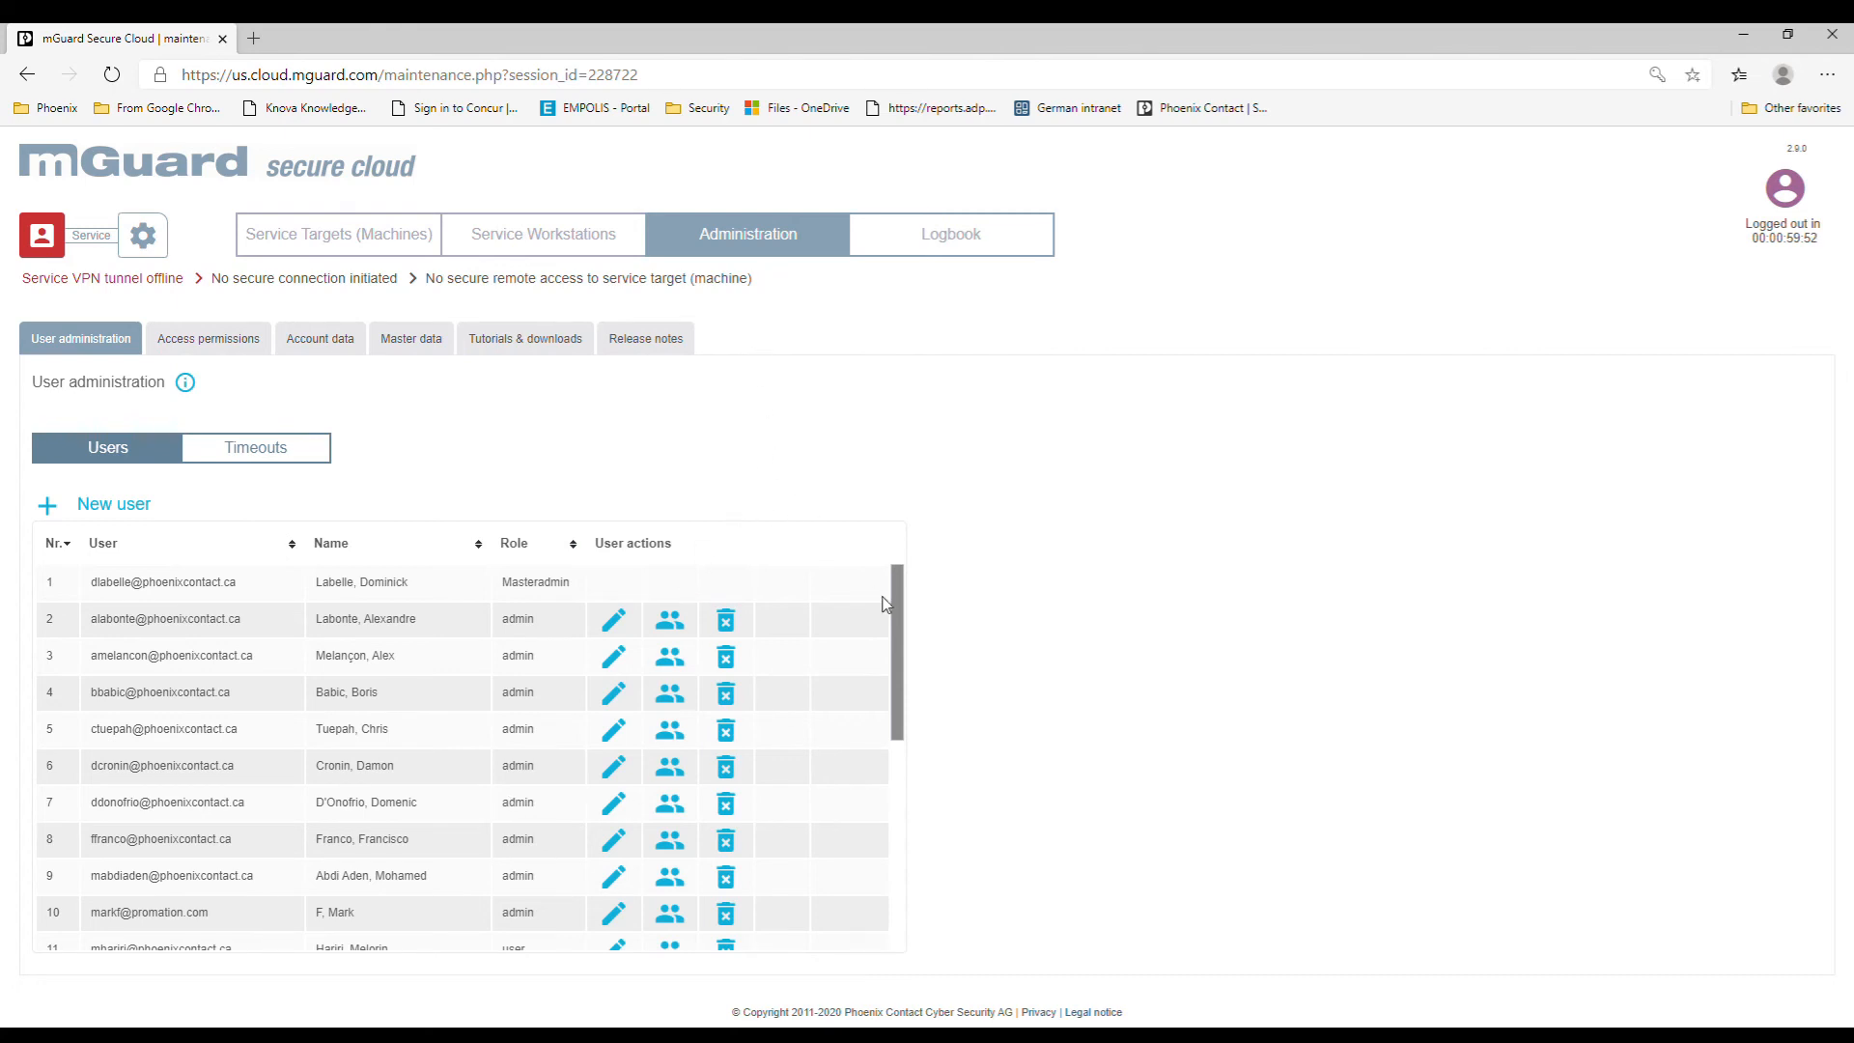
{"action": "left_click", "coordinate": [914, 255]}
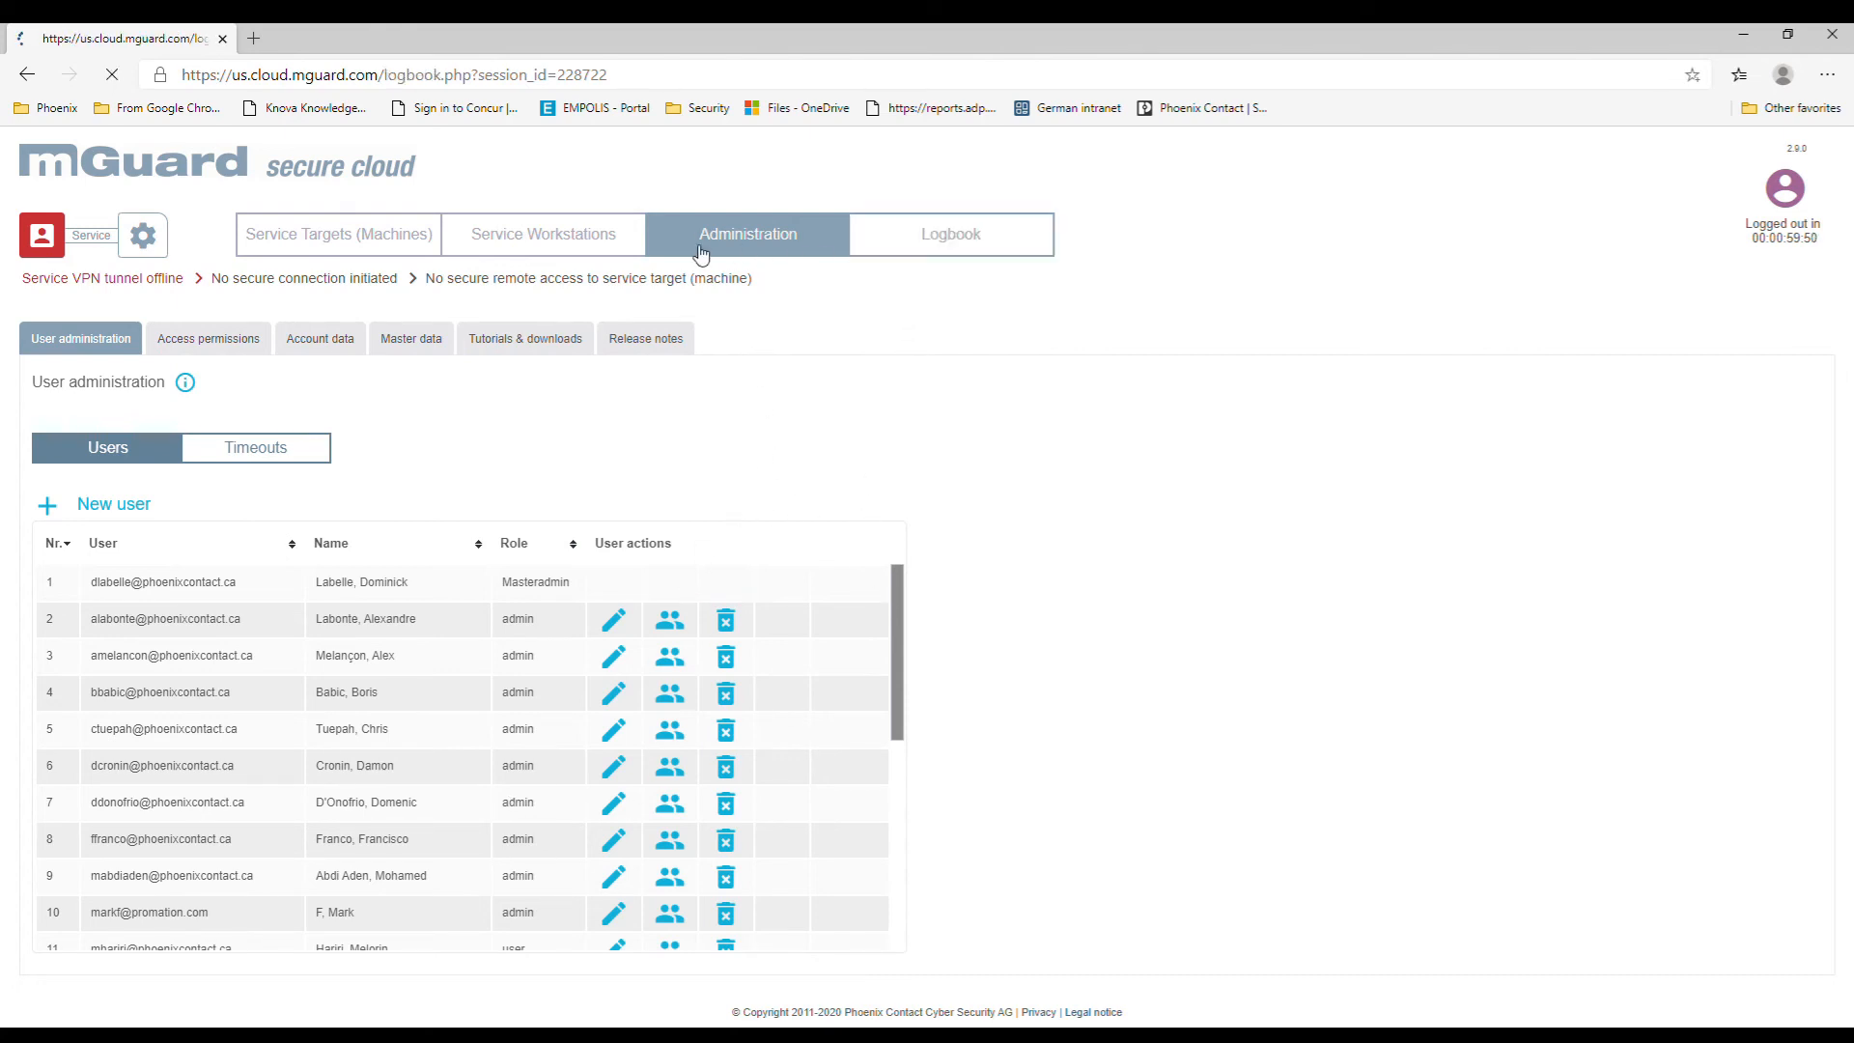
{"action": "left_click", "coordinate": [758, 243]}
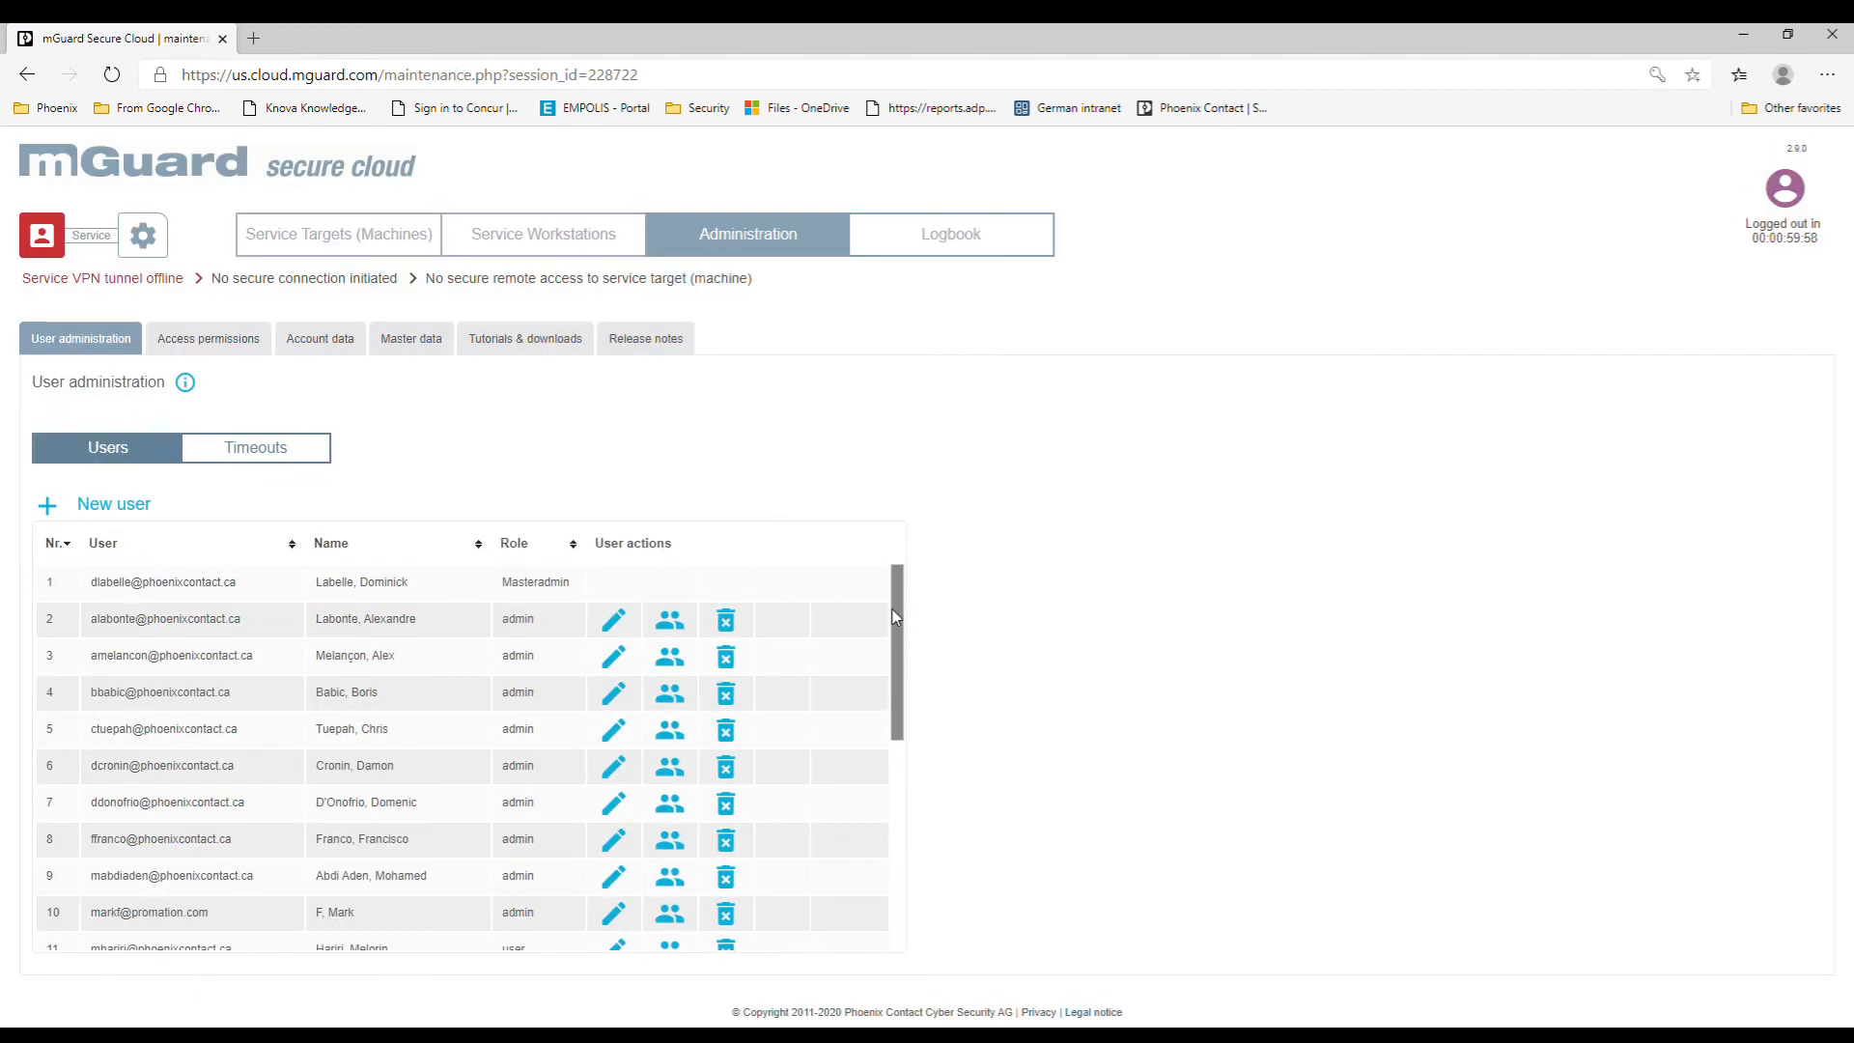
{"action": "left_click_drag", "start_coordinate": [892, 611], "coordinate": [939, 591]}
Review the access rules of the Test permission group and close it without changes
{"action": "left_click", "coordinate": [211, 346]}
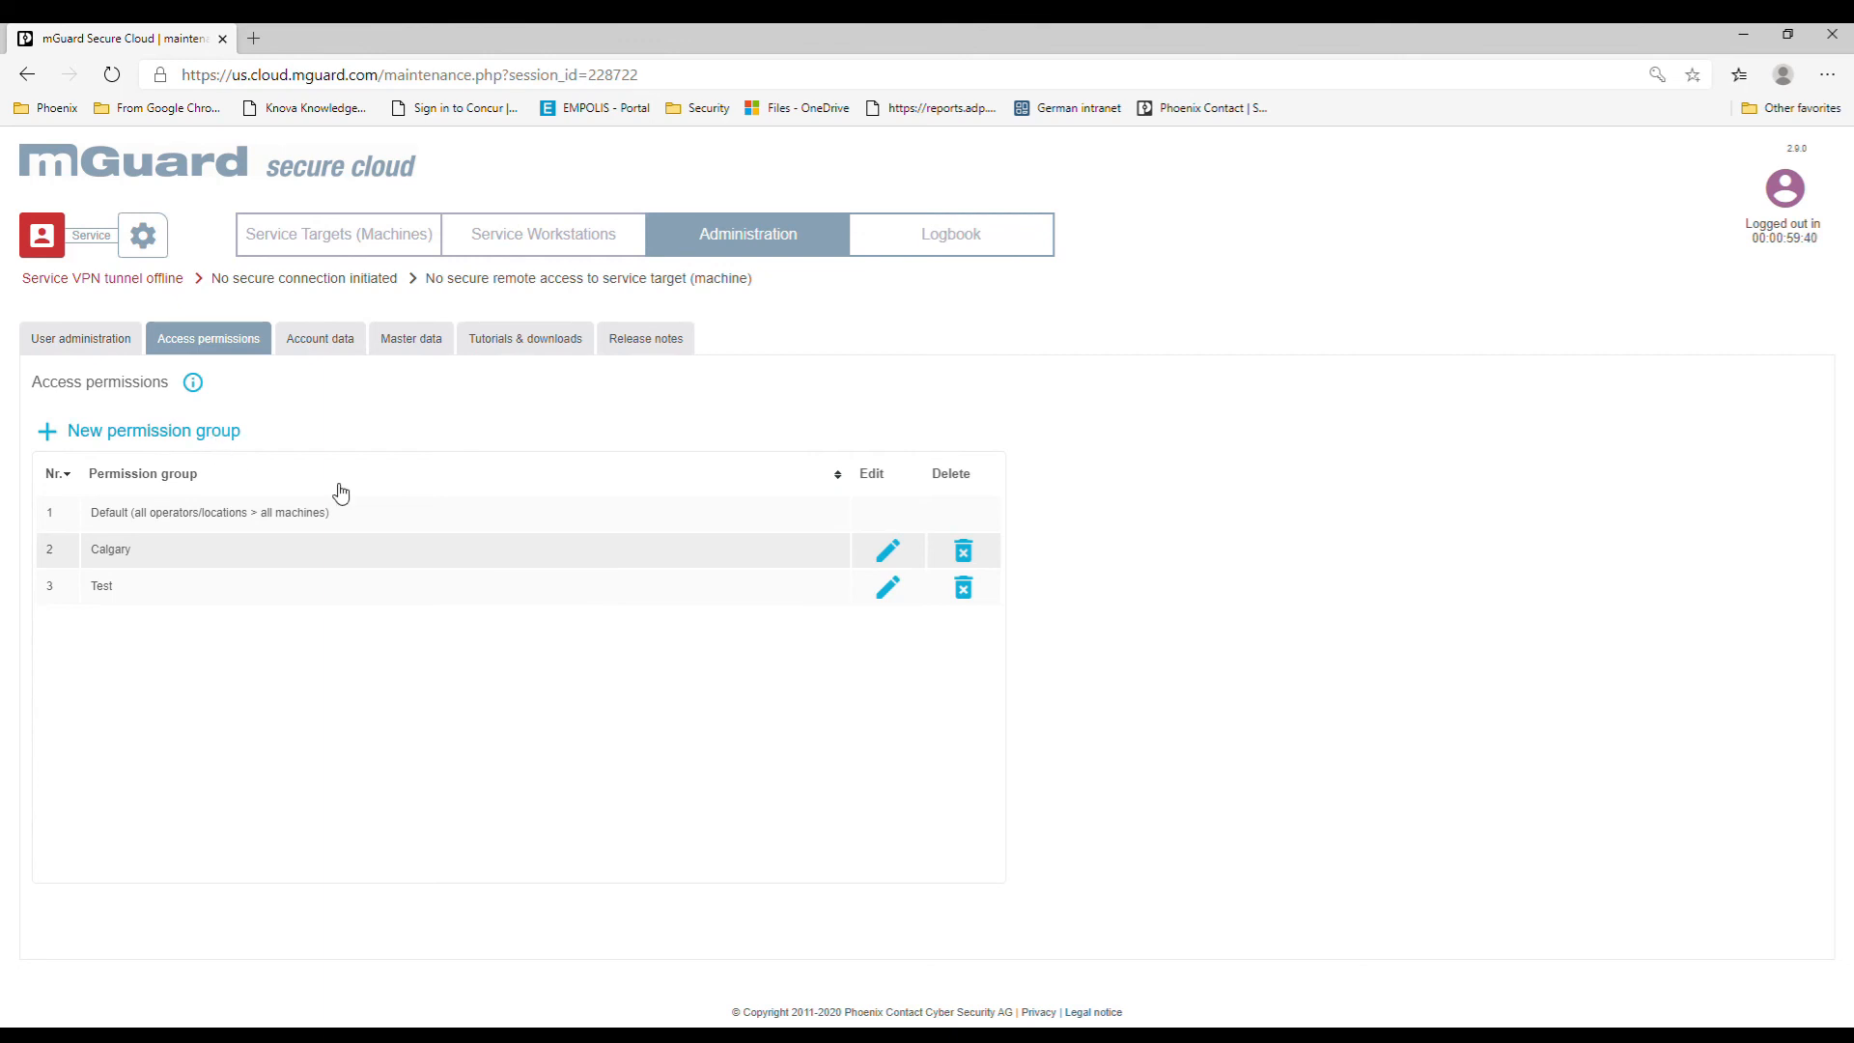
{"action": "left_click", "coordinate": [888, 590]}
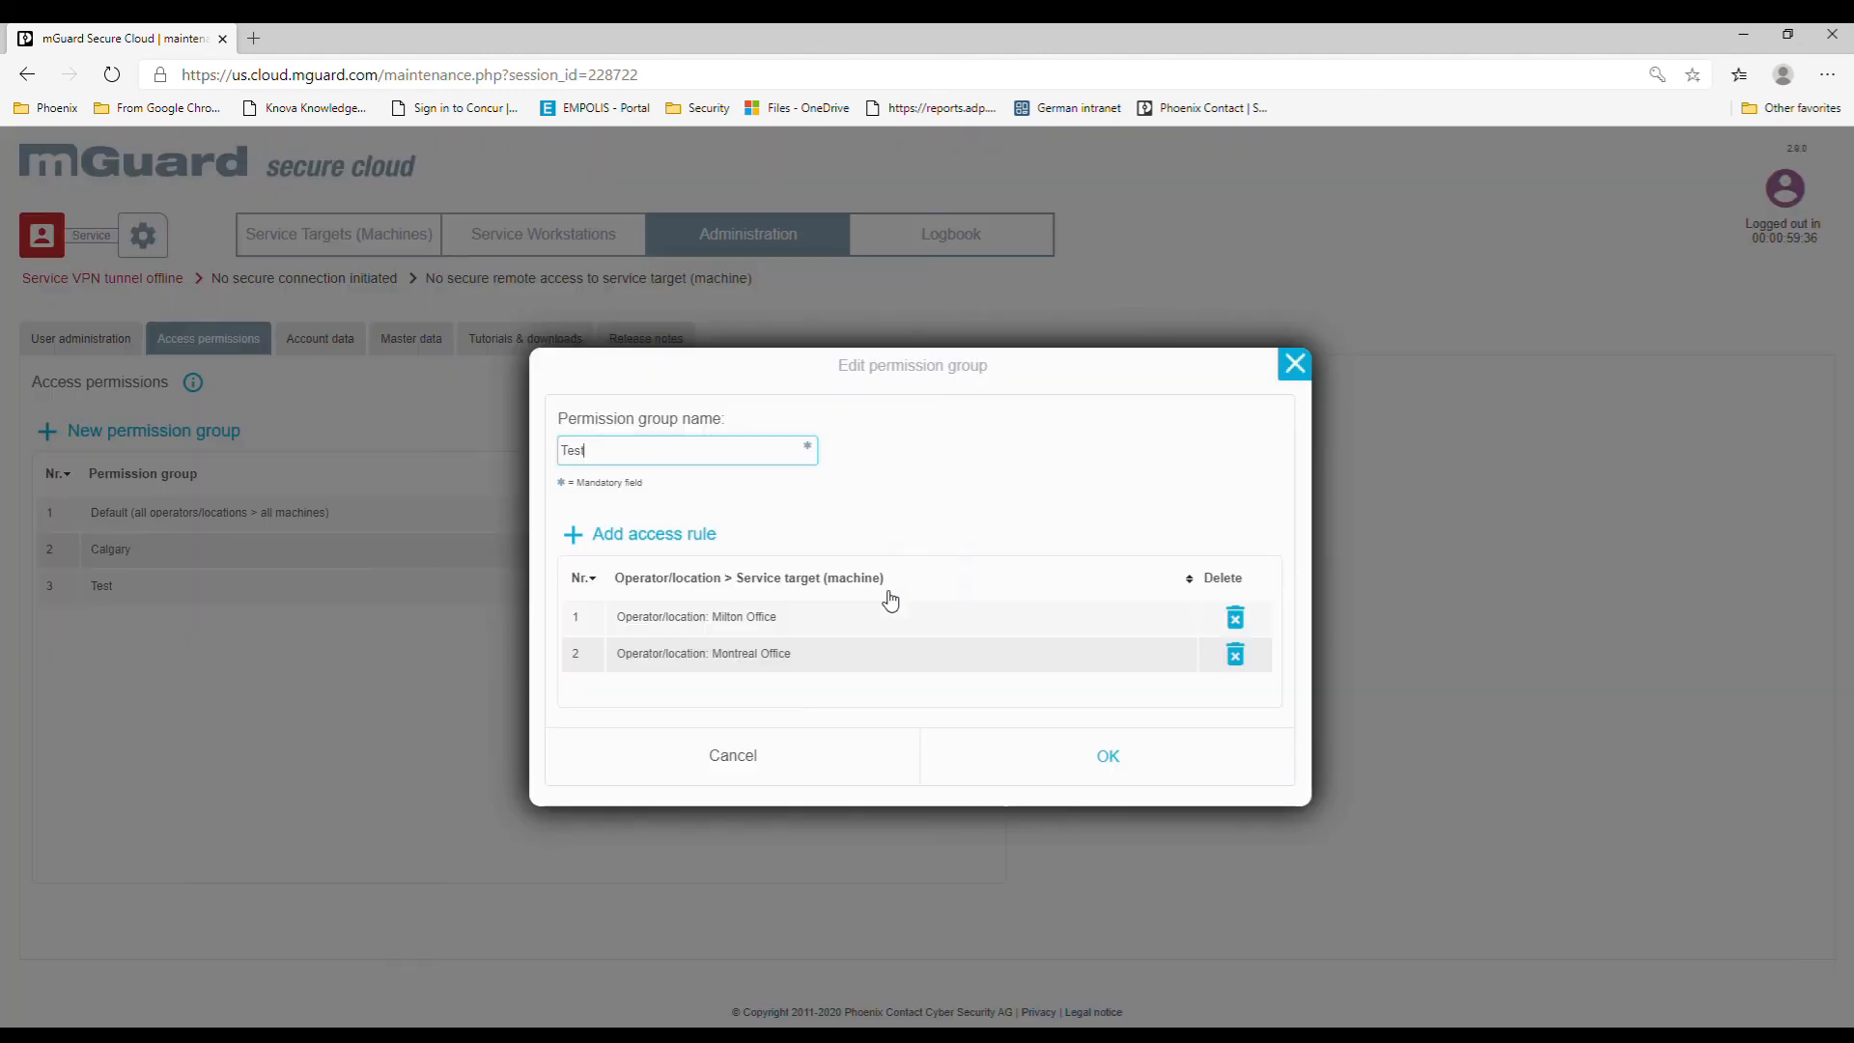
{"action": "mouse_move", "coordinate": [633, 619]}
{"action": "left_mouse_down"}
{"action": "mouse_move", "coordinate": [704, 626]}
{"action": "mouse_move", "coordinate": [799, 674]}
{"action": "left_mouse_up"}
{"action": "left_click", "coordinate": [1295, 364]}
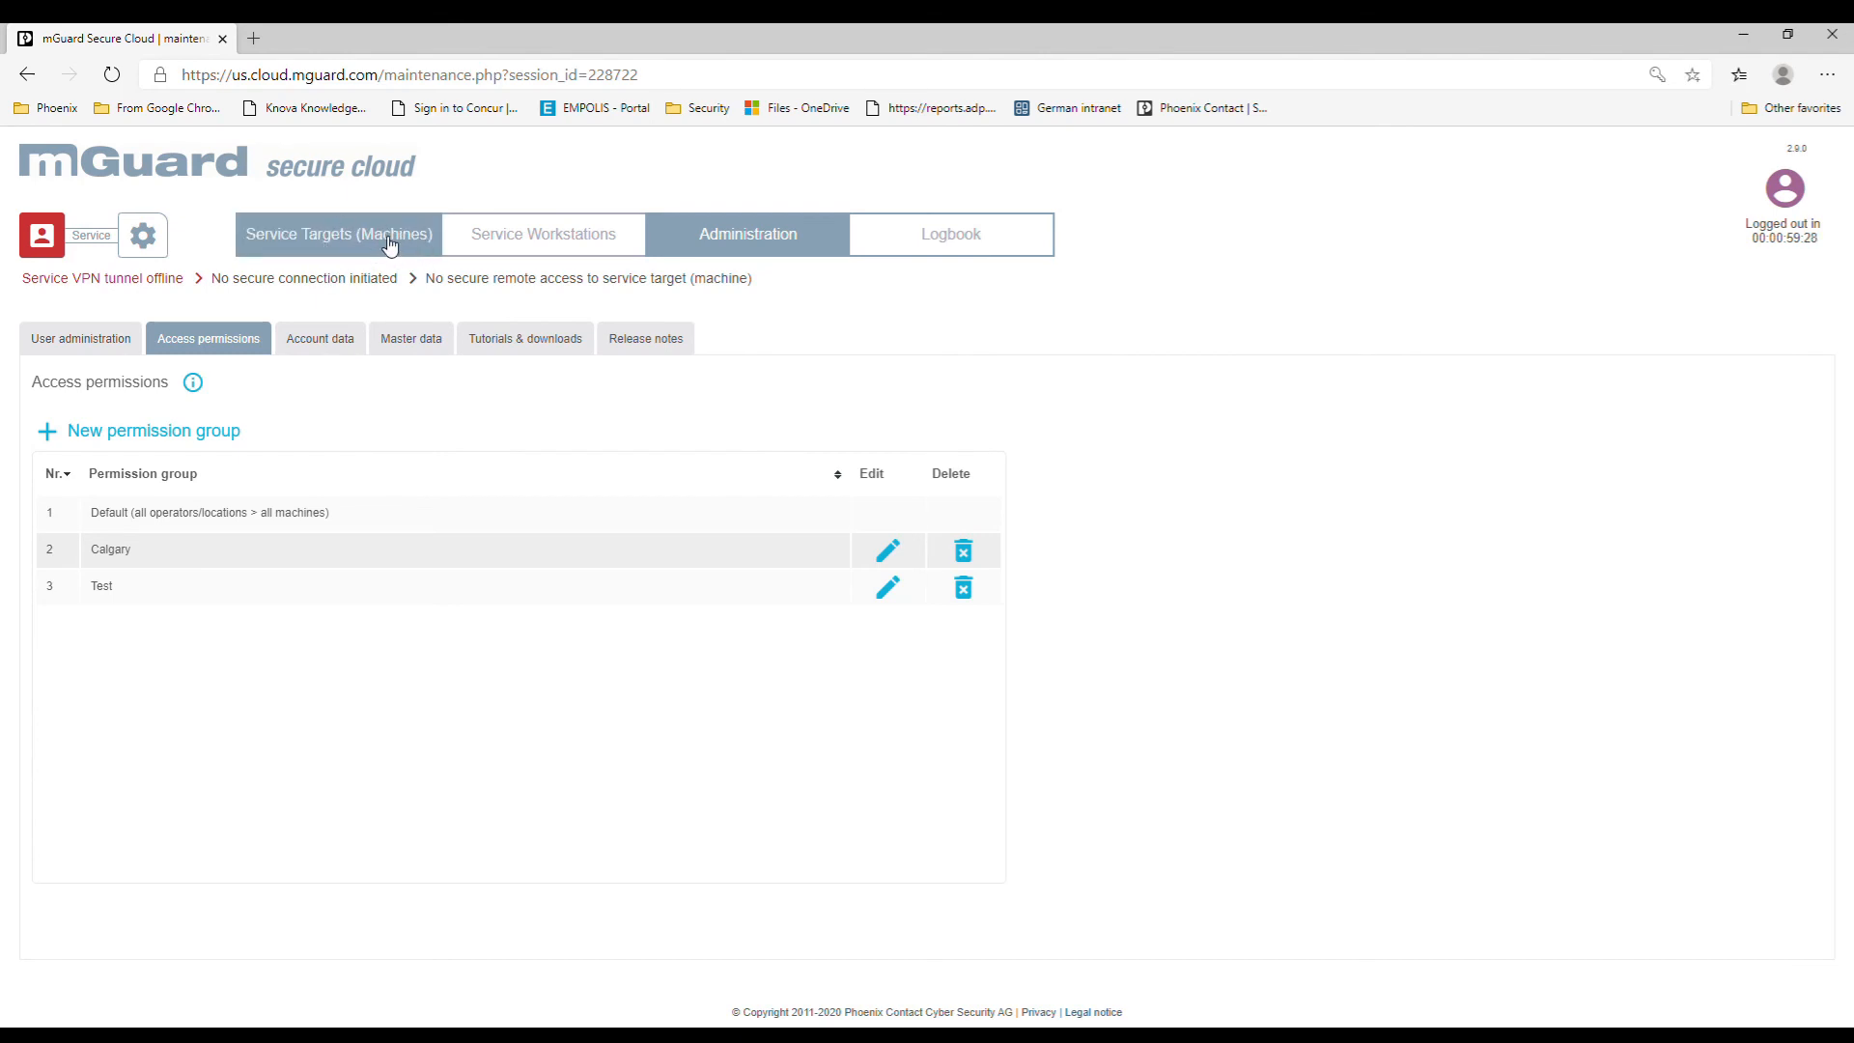
Replace the Test permission group of user number 19 with the Default group covering all operators/locations and all machines
{"action": "left_click", "coordinate": [79, 338]}
{"action": "scroll", "coordinate": [591, 723], "scroll_direction": "down", "scroll_amount": 5}
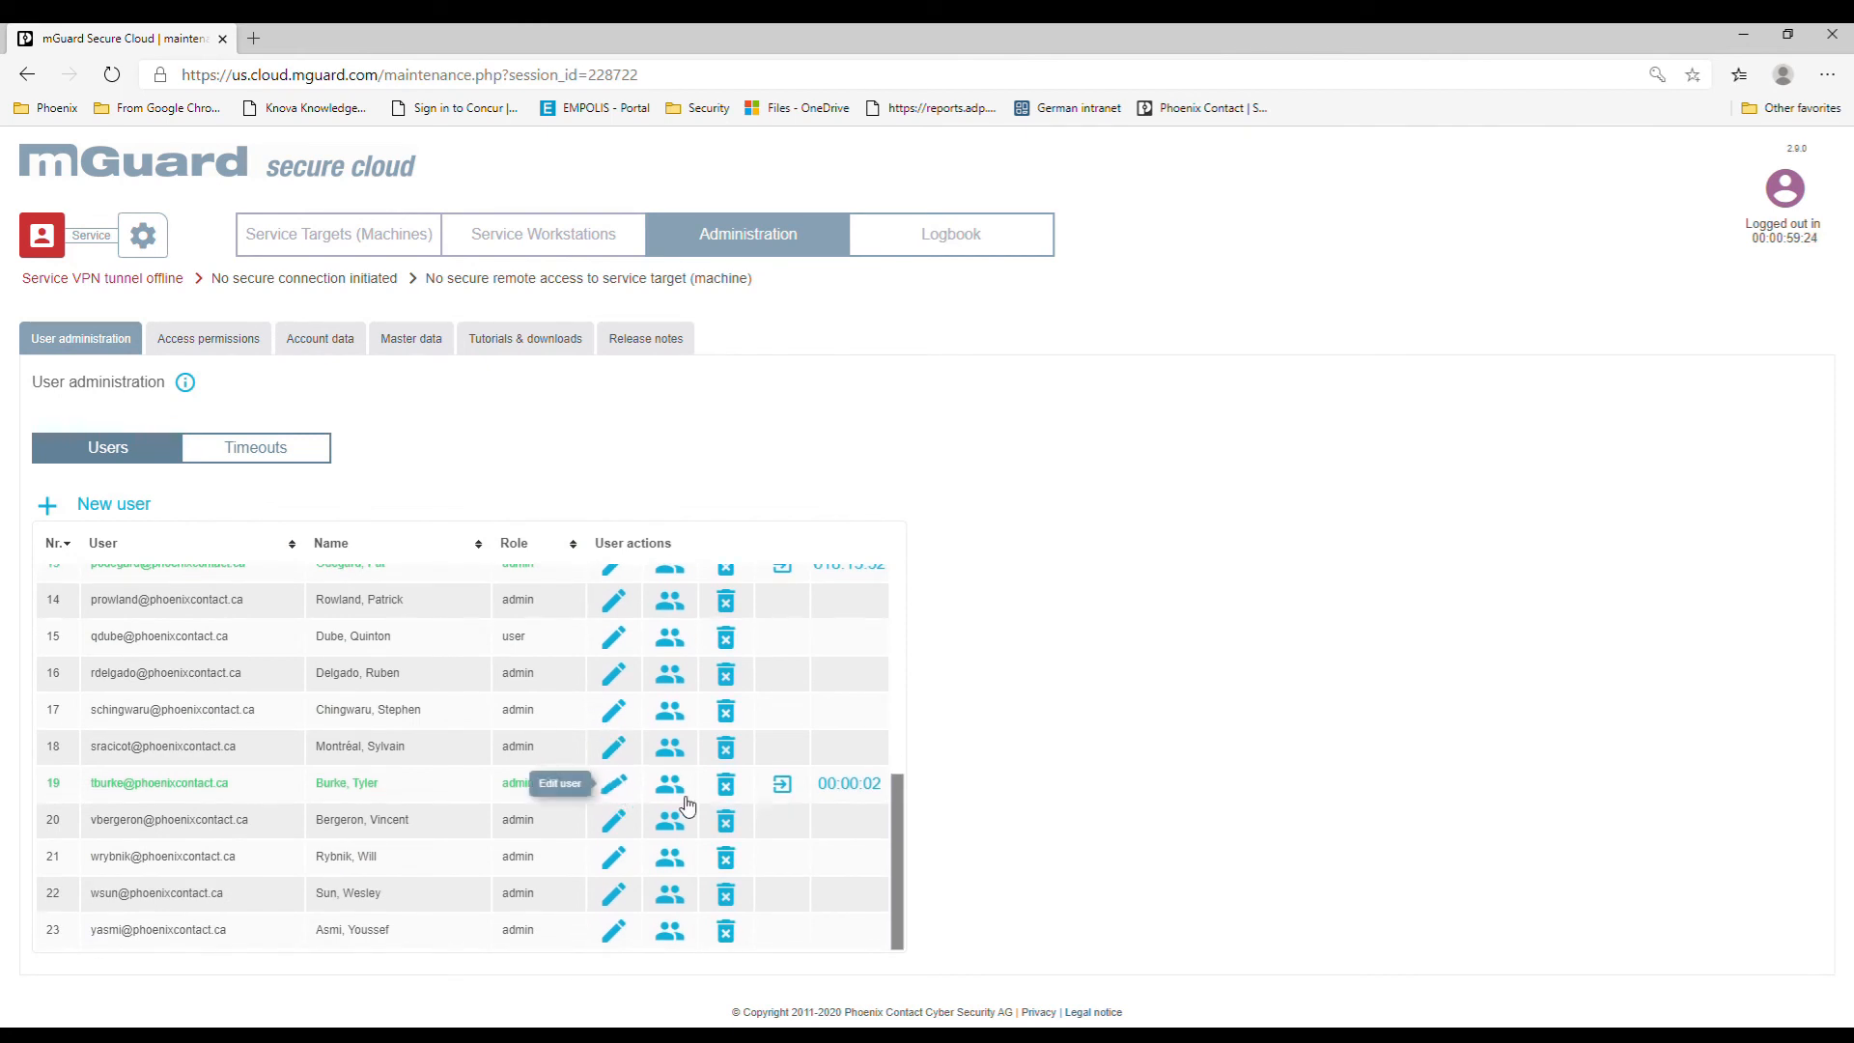
{"action": "left_click", "coordinate": [670, 785]}
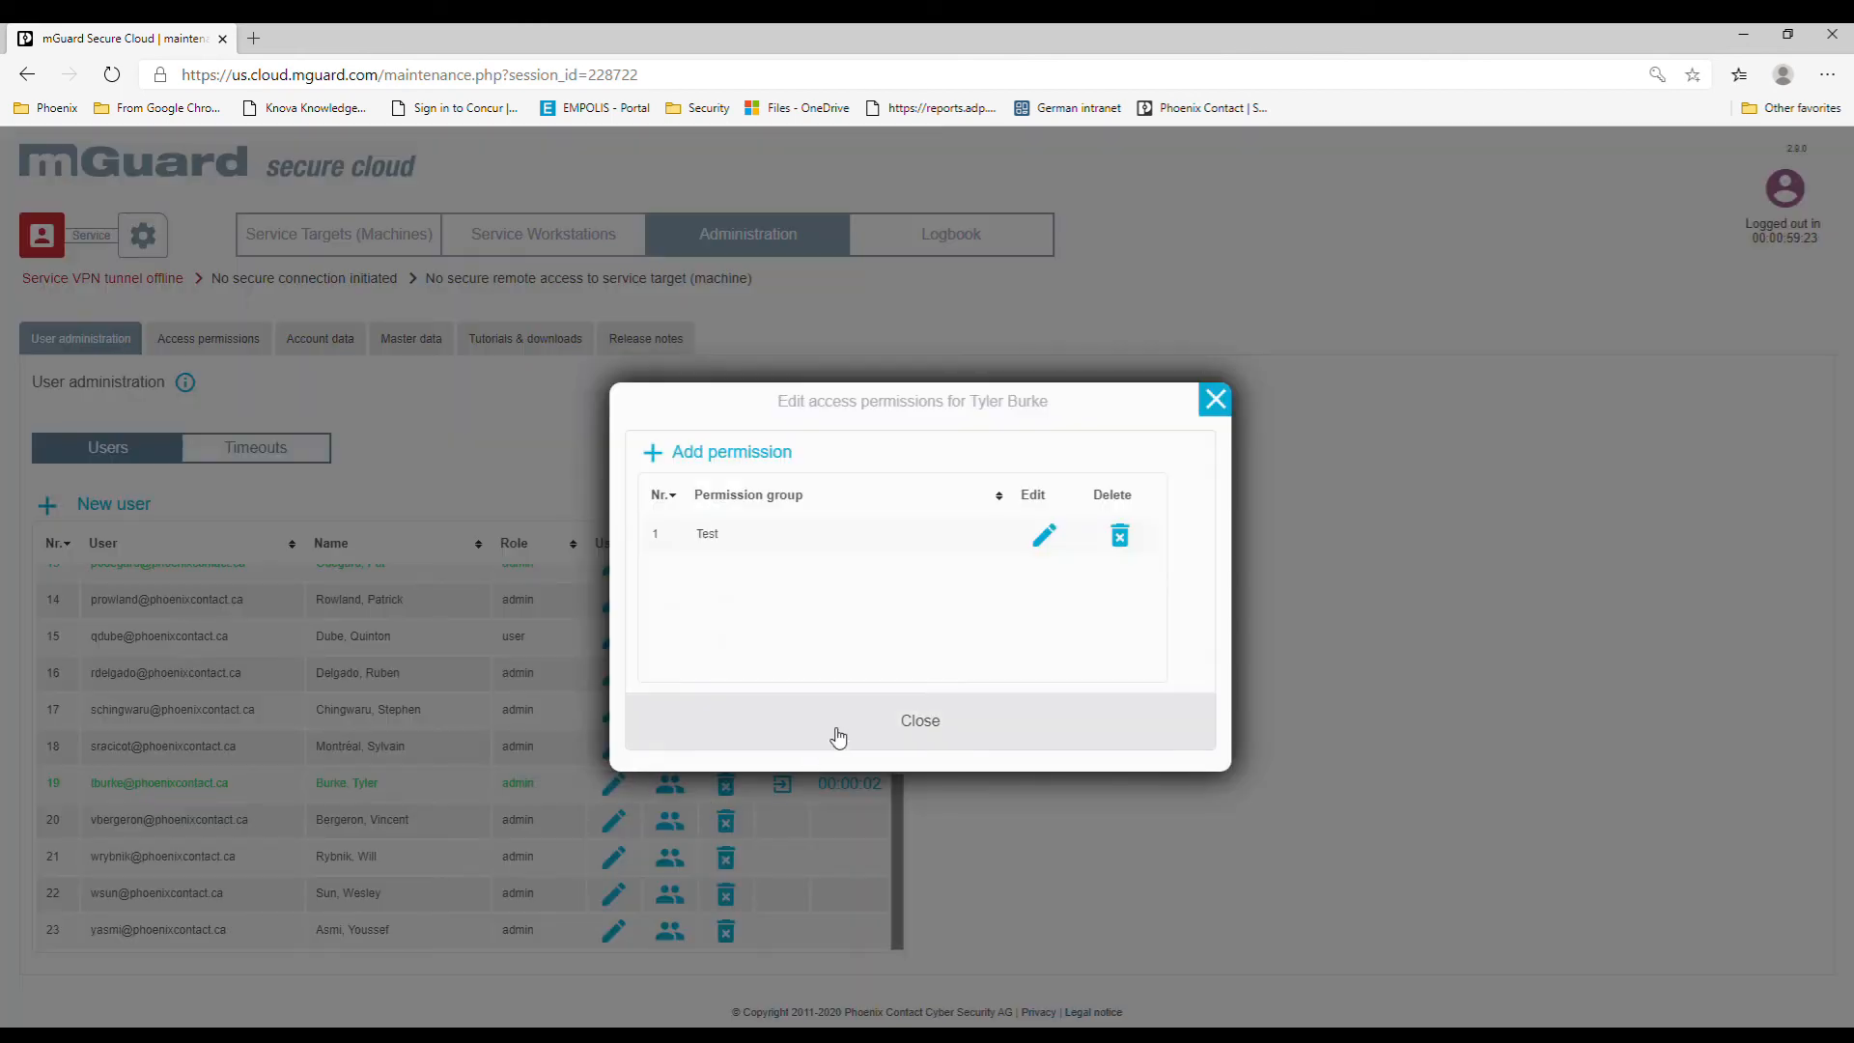
{"action": "left_click", "coordinate": [1122, 538]}
{"action": "left_click", "coordinate": [1024, 642]}
{"action": "left_click", "coordinate": [708, 456]}
{"action": "left_click", "coordinate": [1088, 658]}
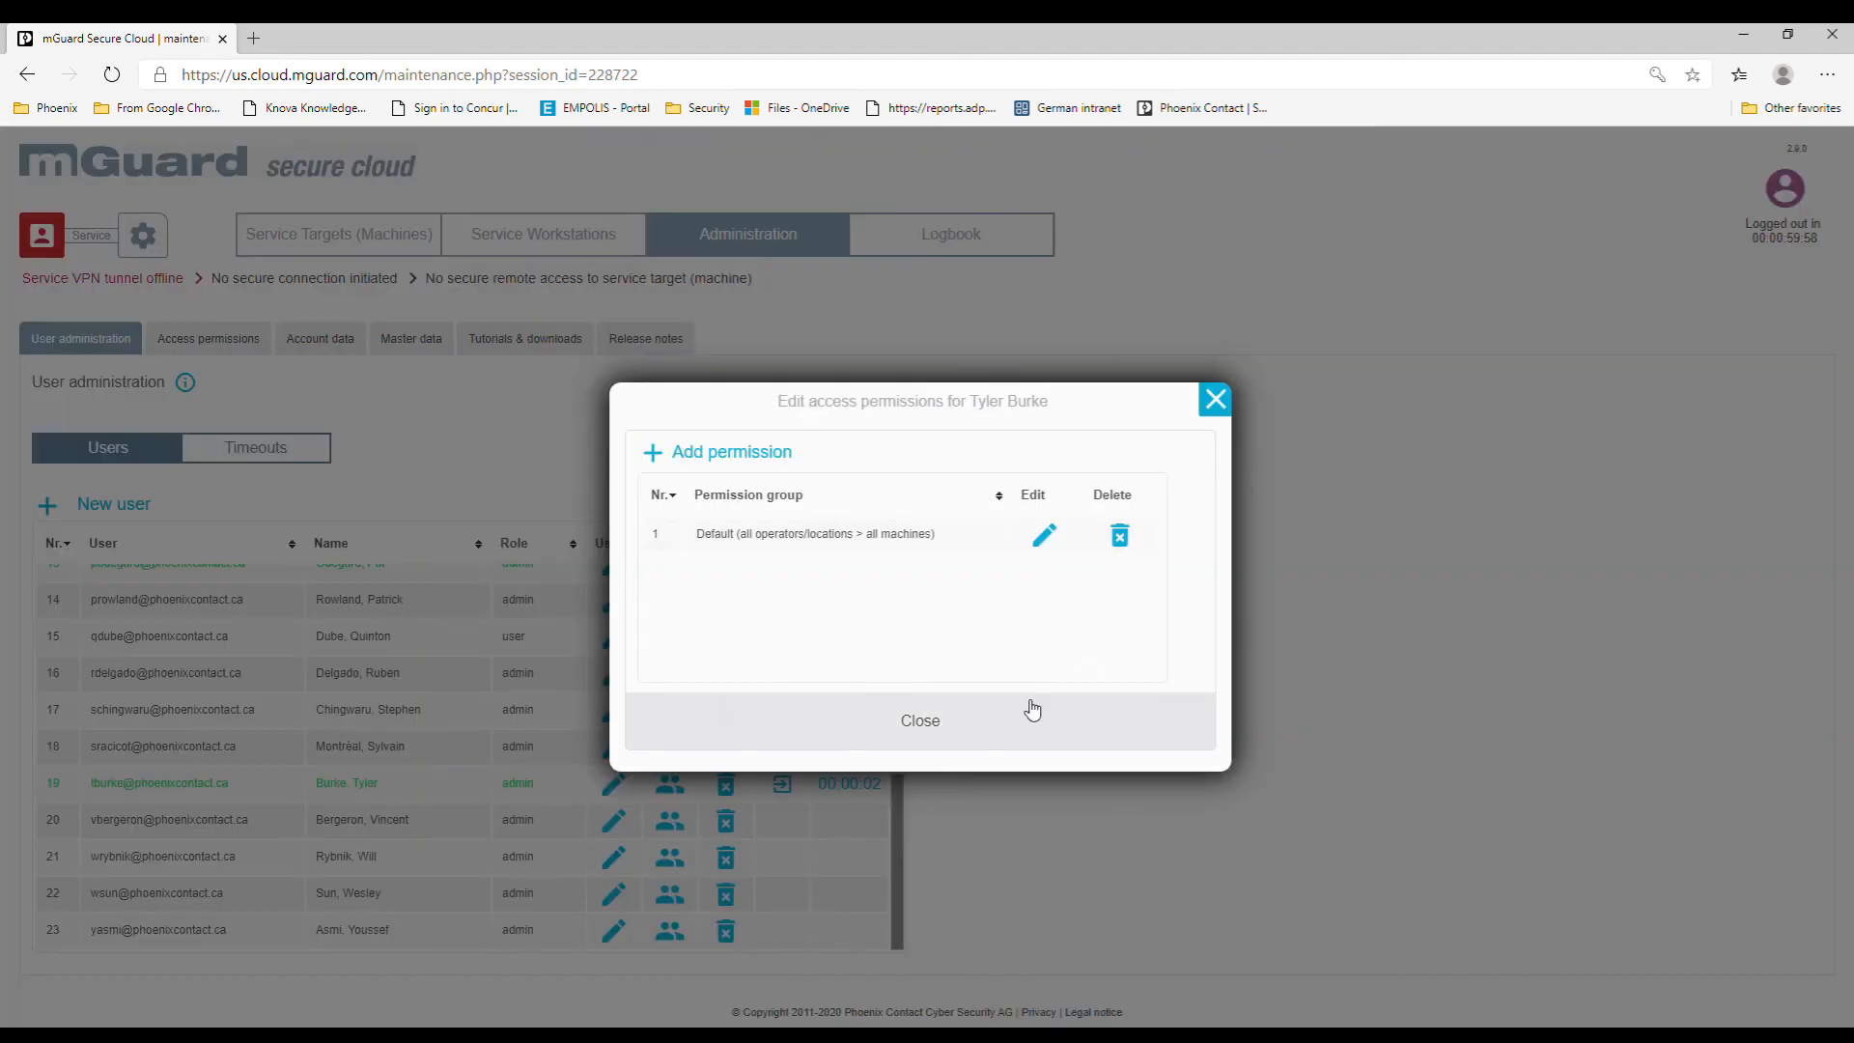
Close the user's access permissions and show all operators/locations alongside the active VPN connections of the service targets
{"action": "left_click", "coordinate": [1029, 715]}
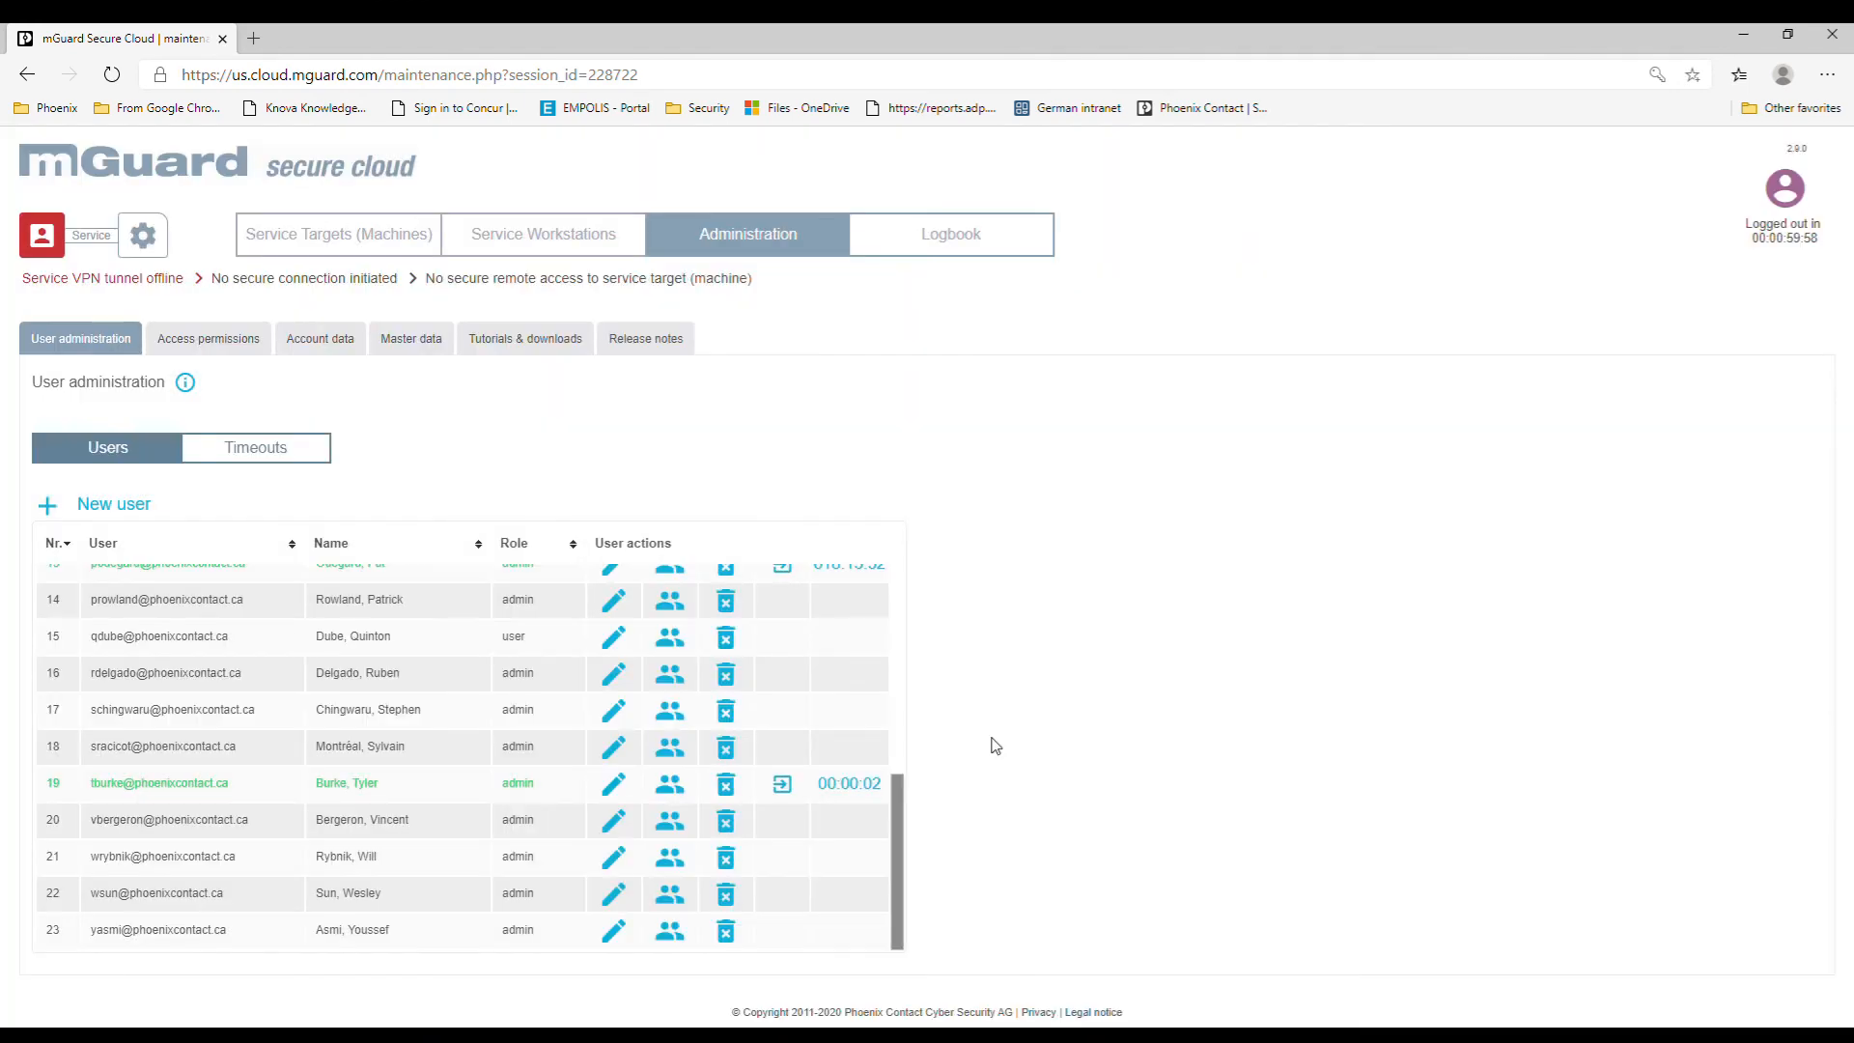
{"action": "left_click", "coordinate": [376, 242]}
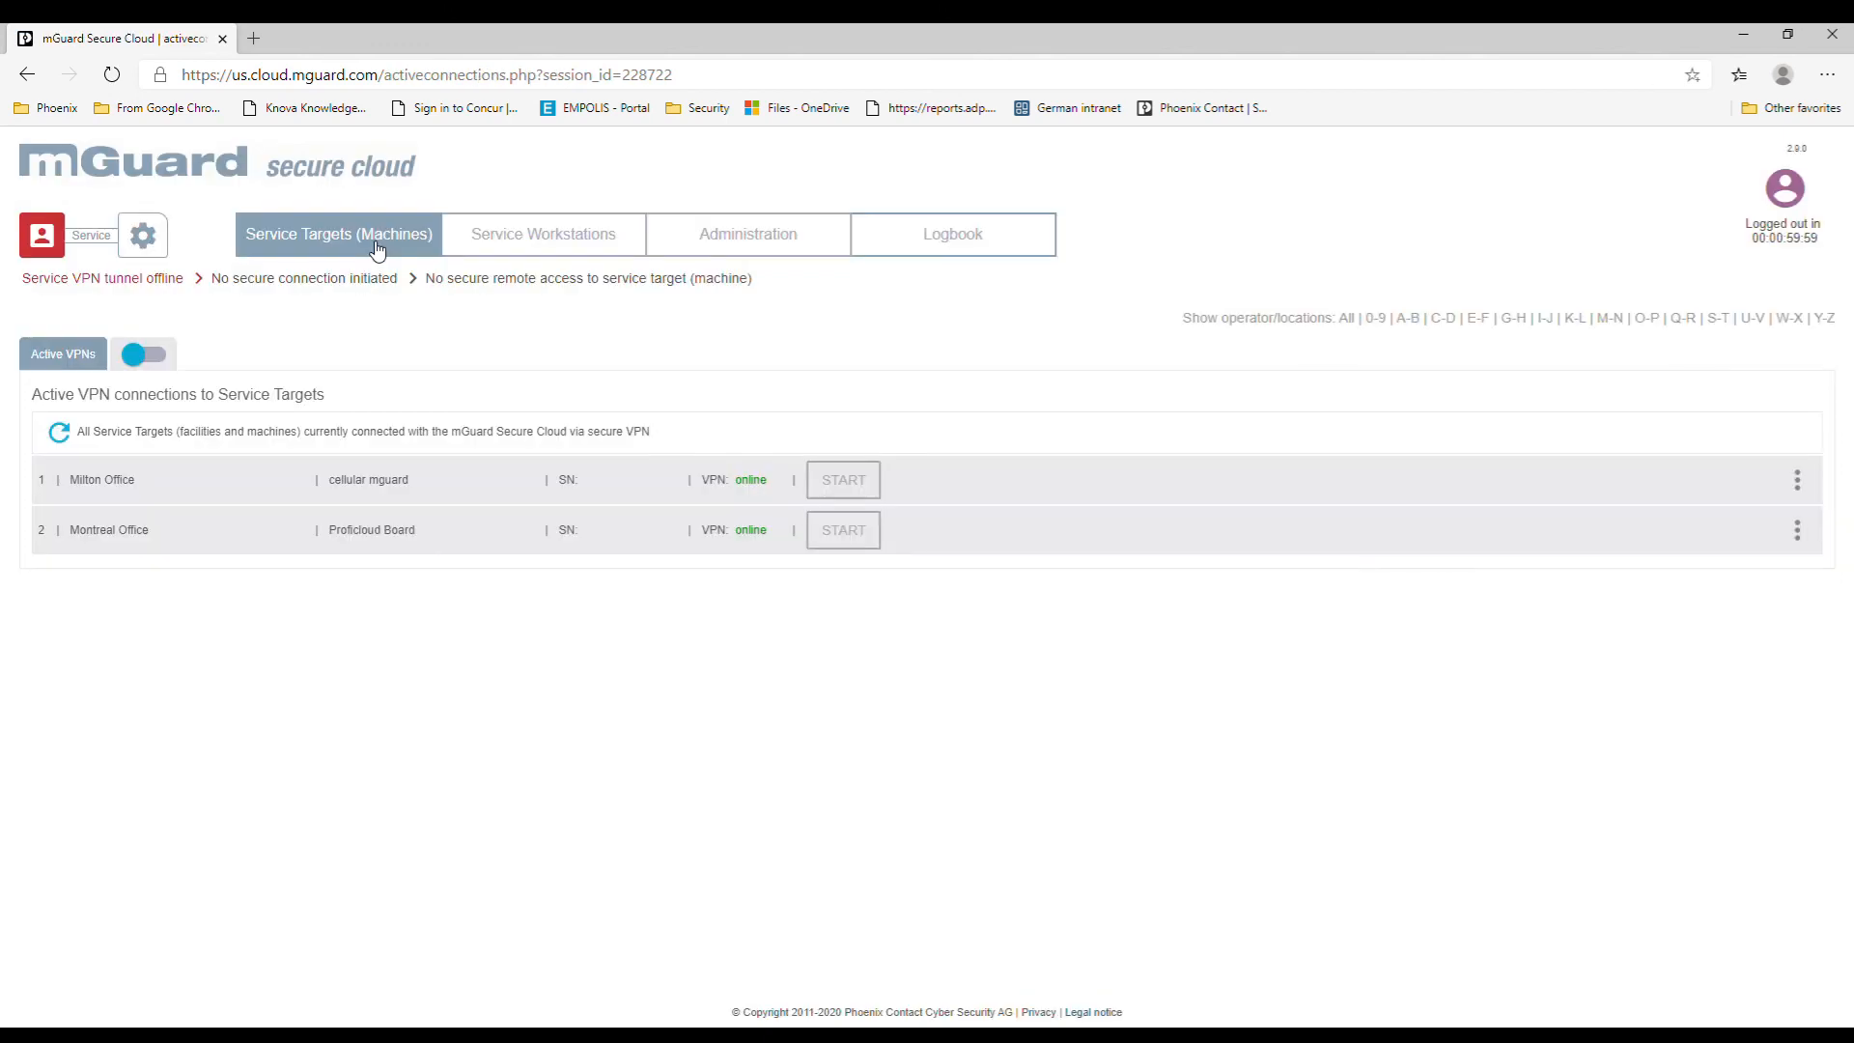
{"action": "left_click", "coordinate": [150, 354]}
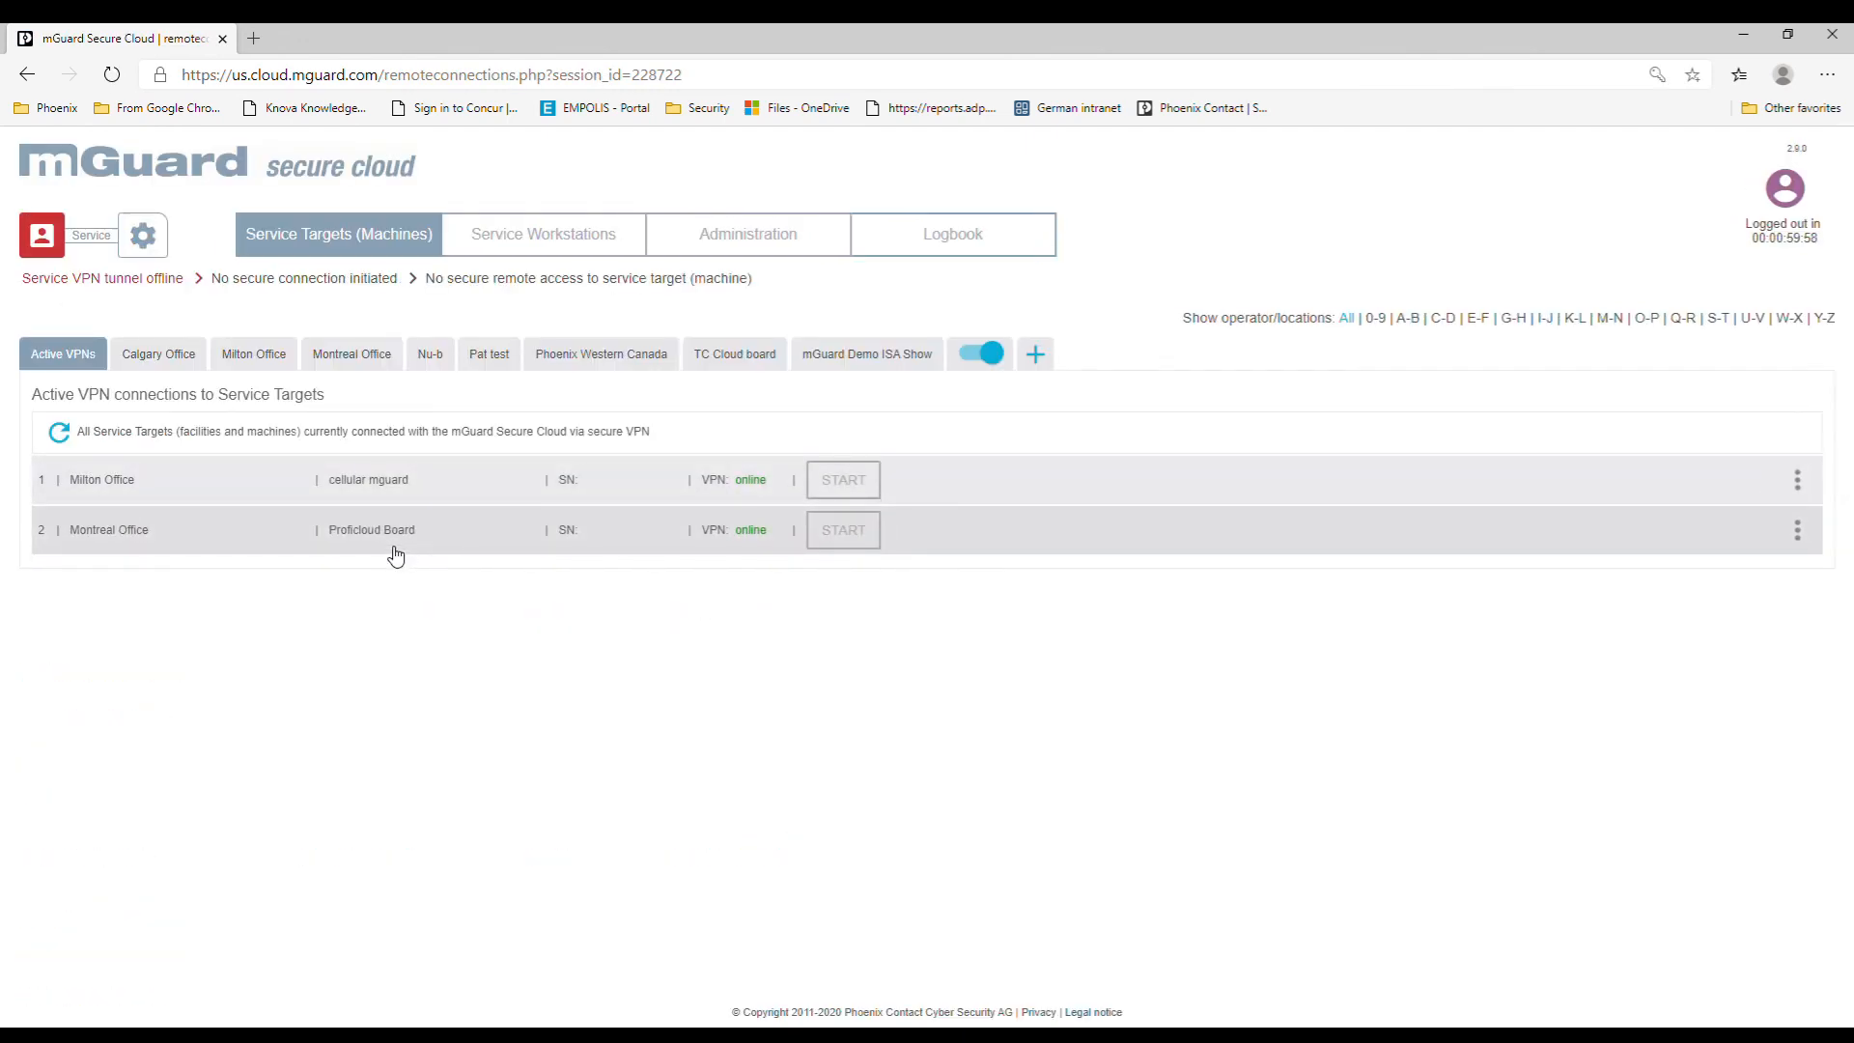
View the active service workstation connections, and check the role of user number 1 in the user administration
{"action": "left_click", "coordinate": [512, 237]}
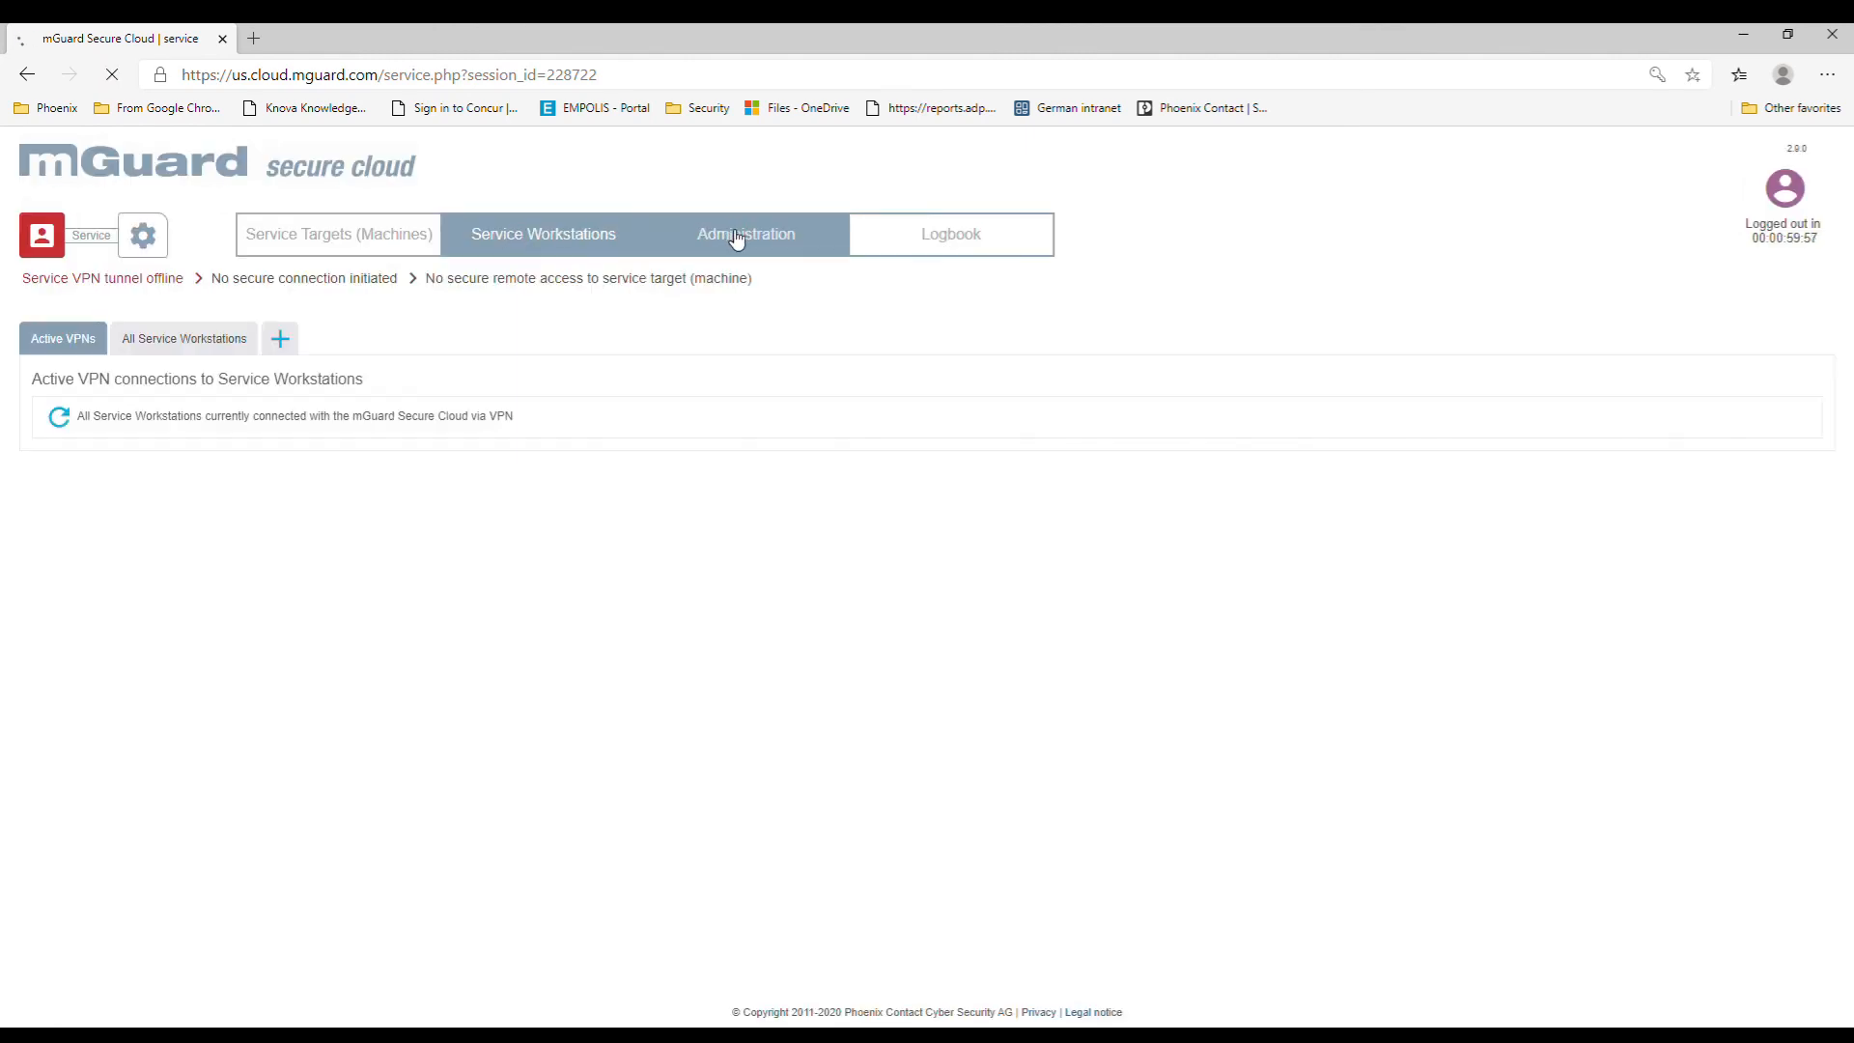
{"action": "left_click", "coordinate": [737, 240]}
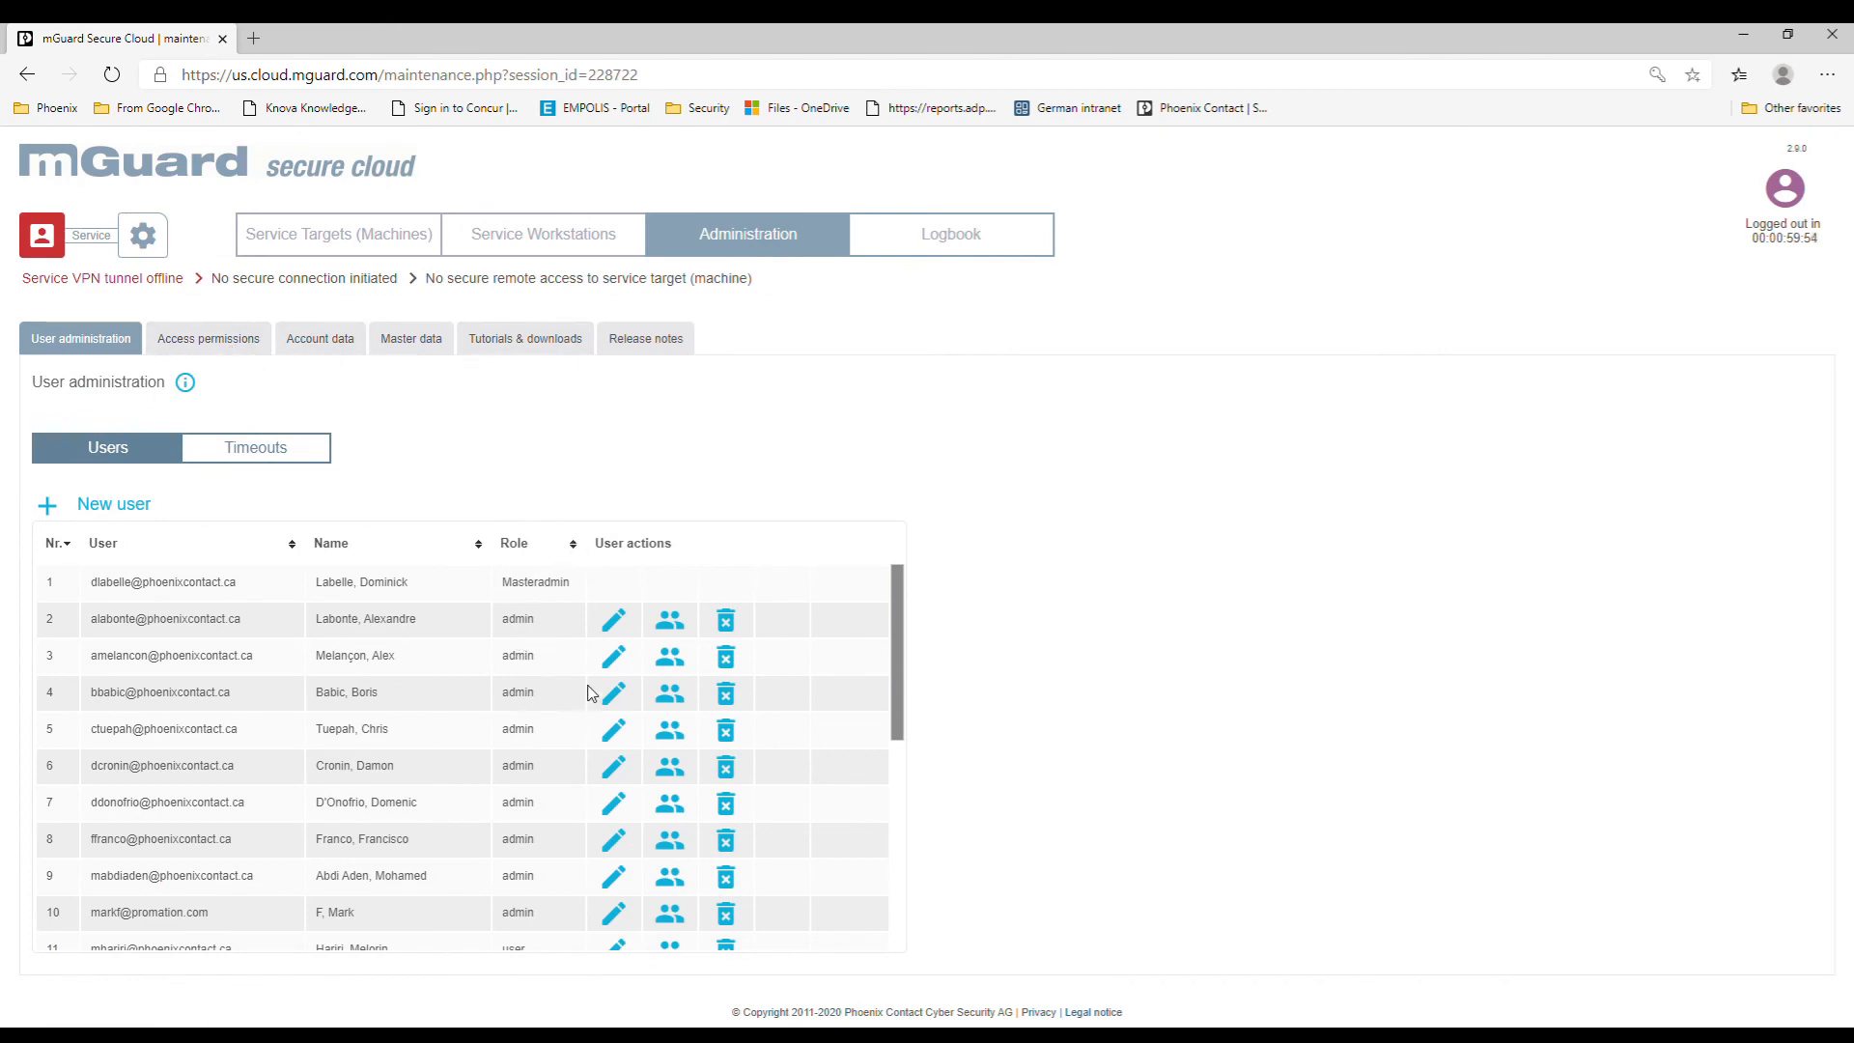
{"action": "double_click", "coordinate": [551, 589]}
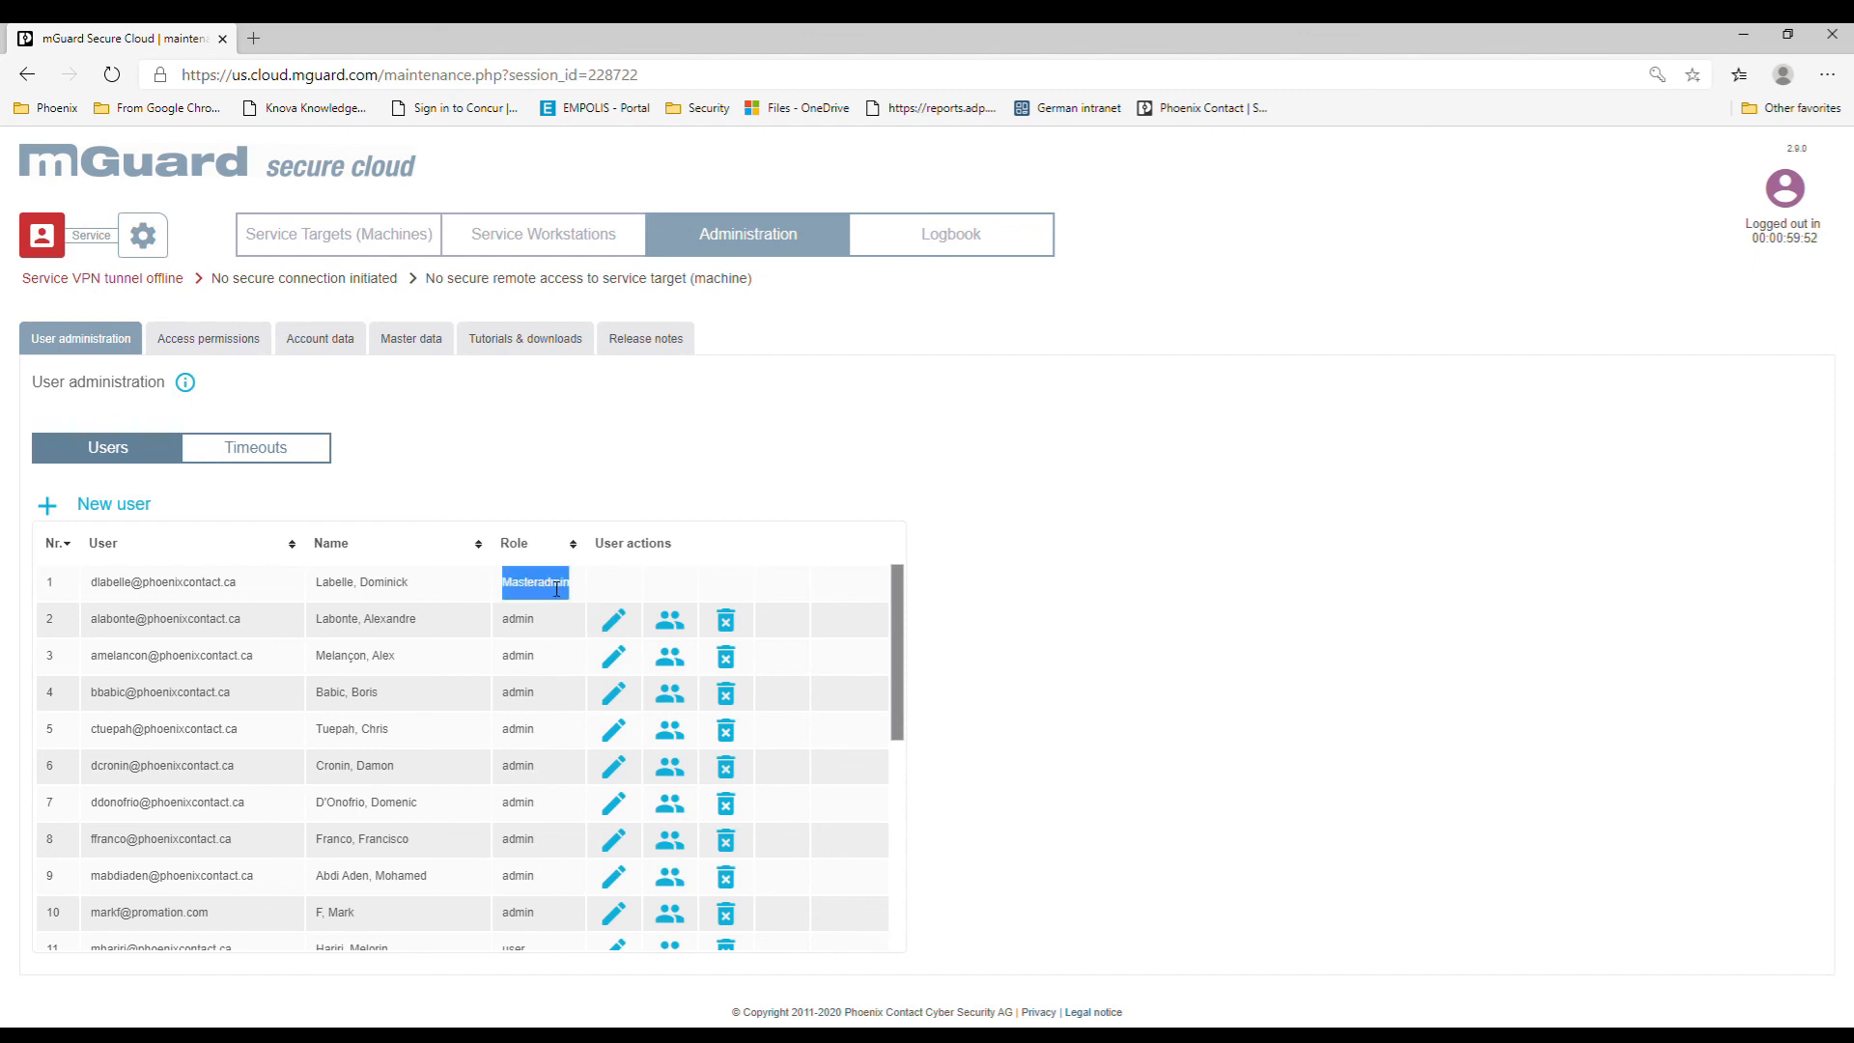
{"action": "left_click", "coordinate": [774, 420]}
Review the service analyses and report filters in the logbook, and return to the service workstations
{"action": "left_click", "coordinate": [935, 250]}
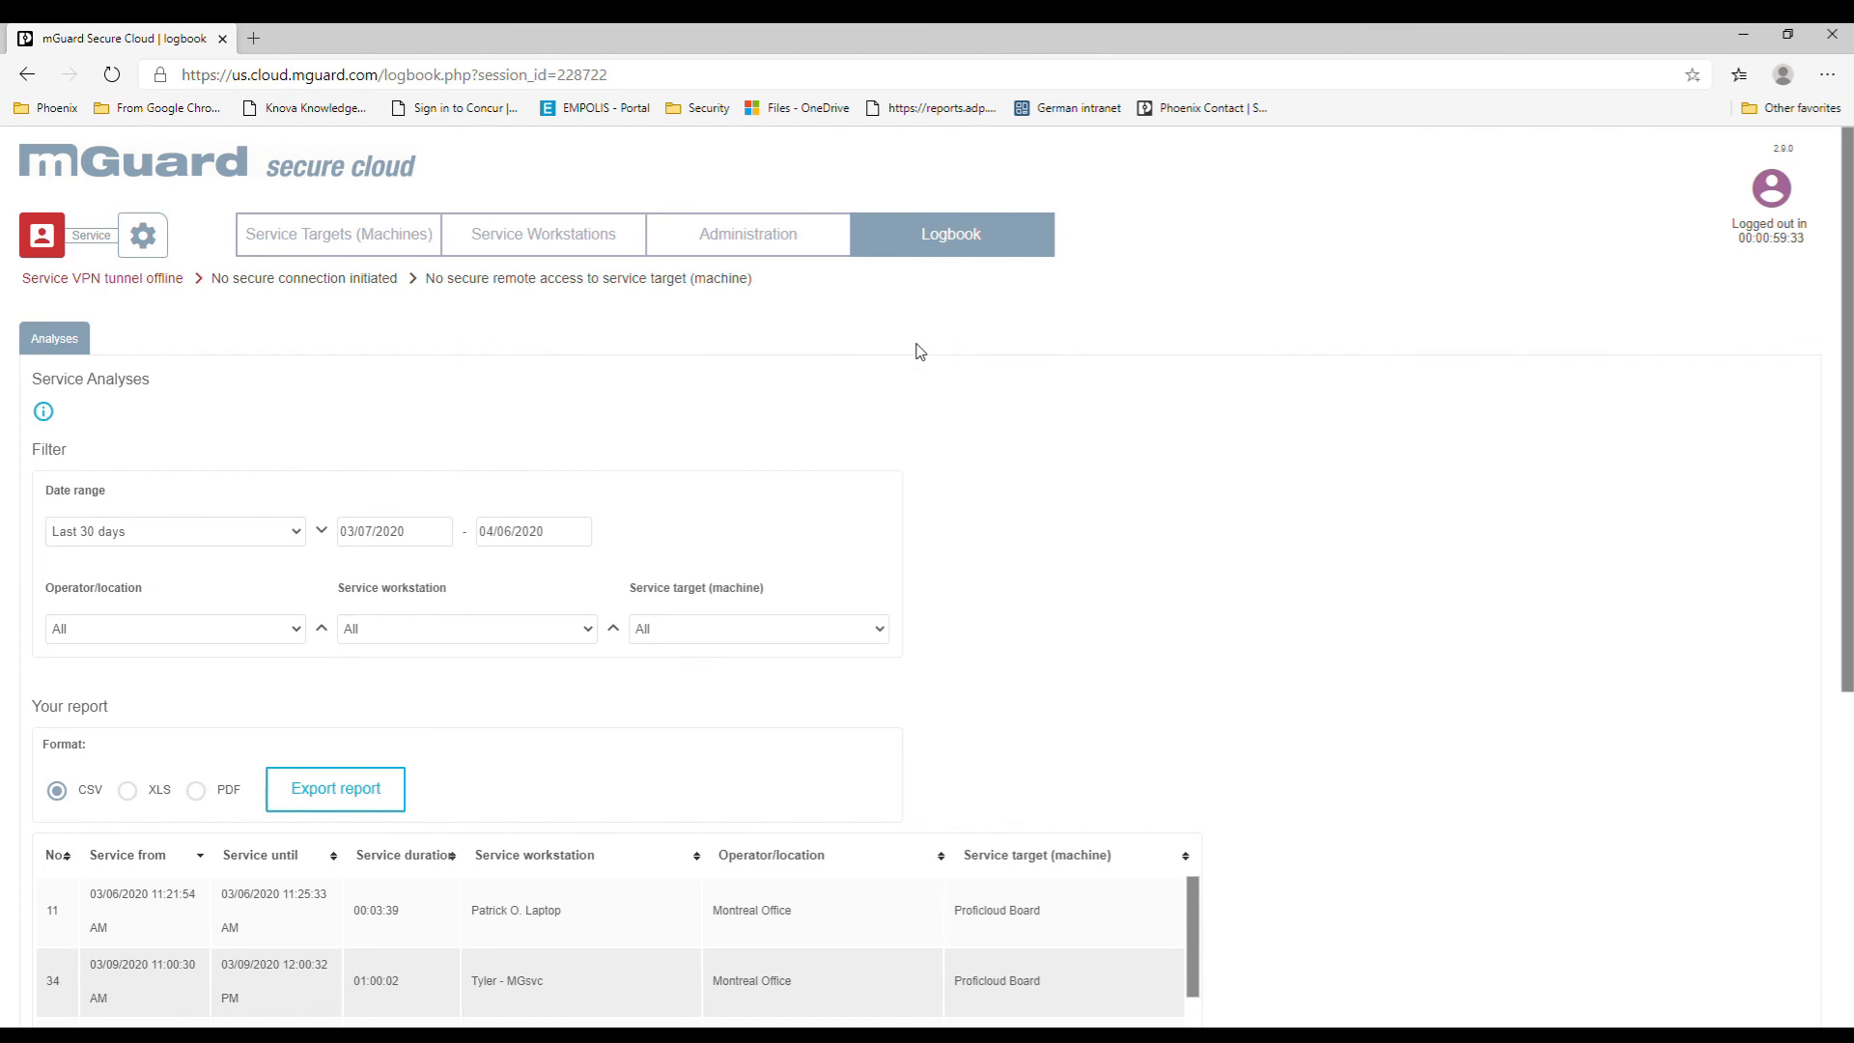
{"action": "left_click", "coordinate": [637, 243]}
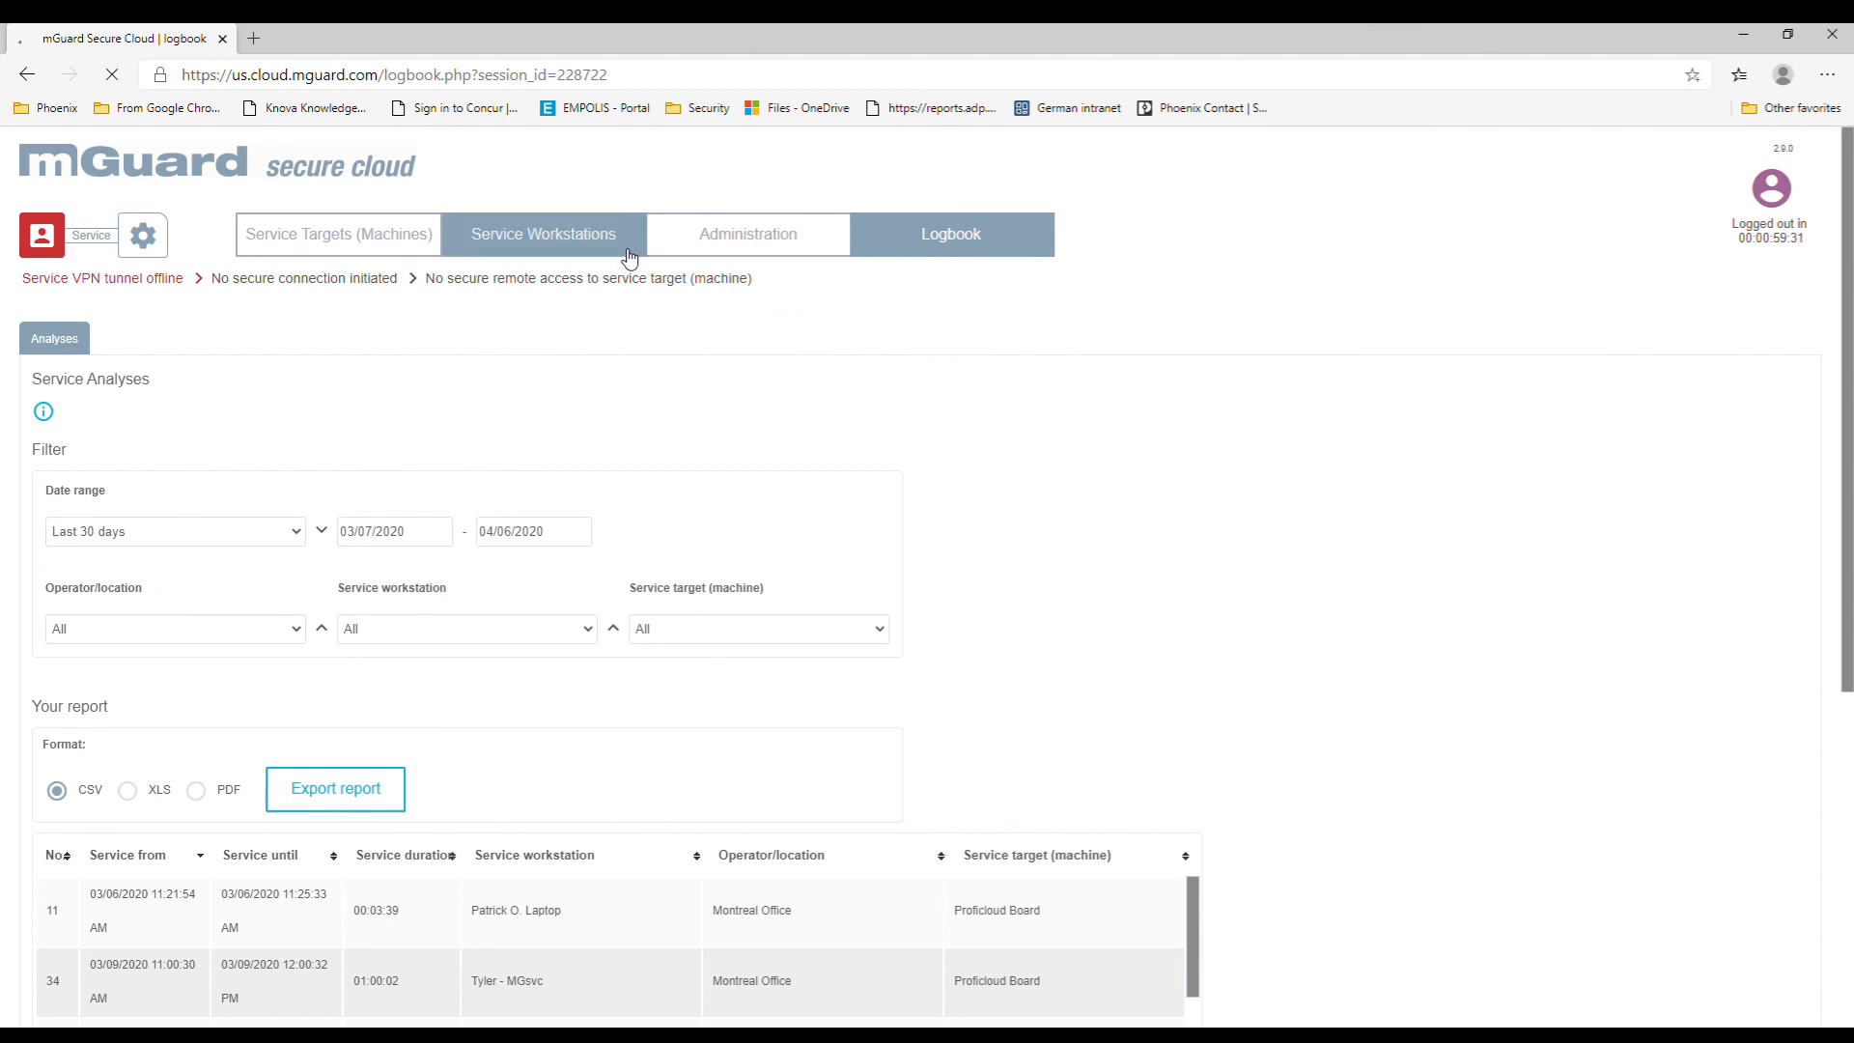